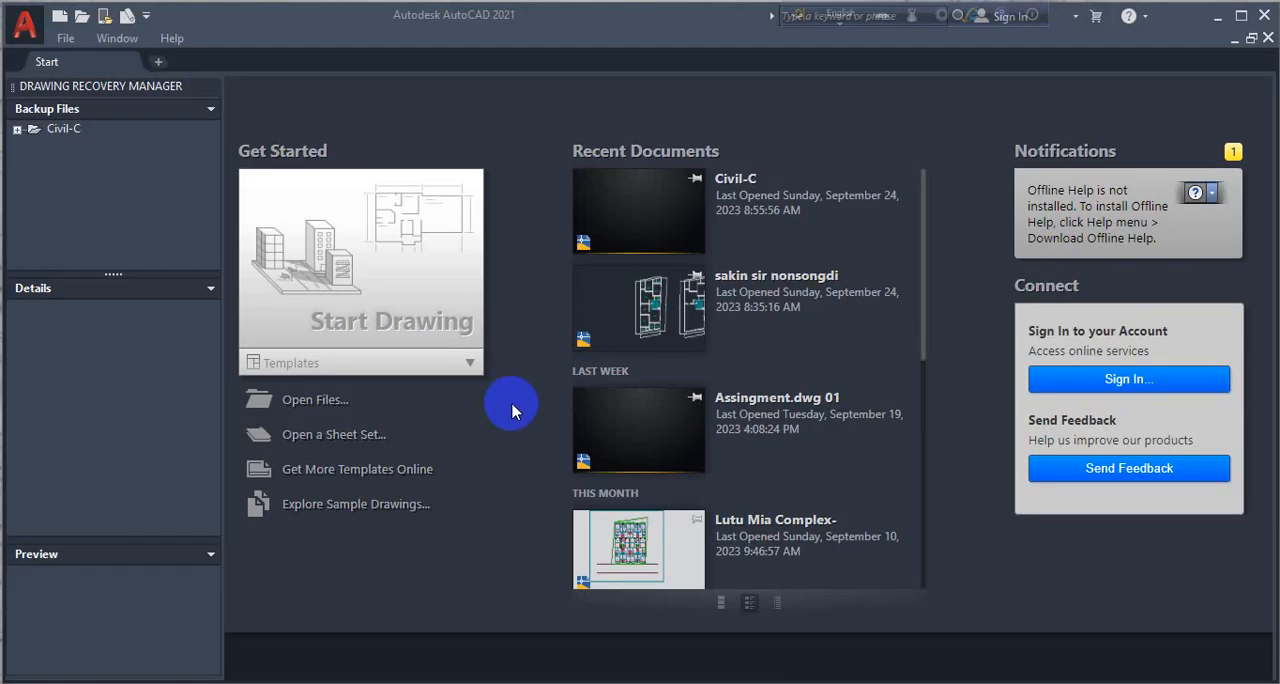
- Start a new blank drawing and close the Drawing Recovery Manager palette
click(449, 271)
click(411, 253)
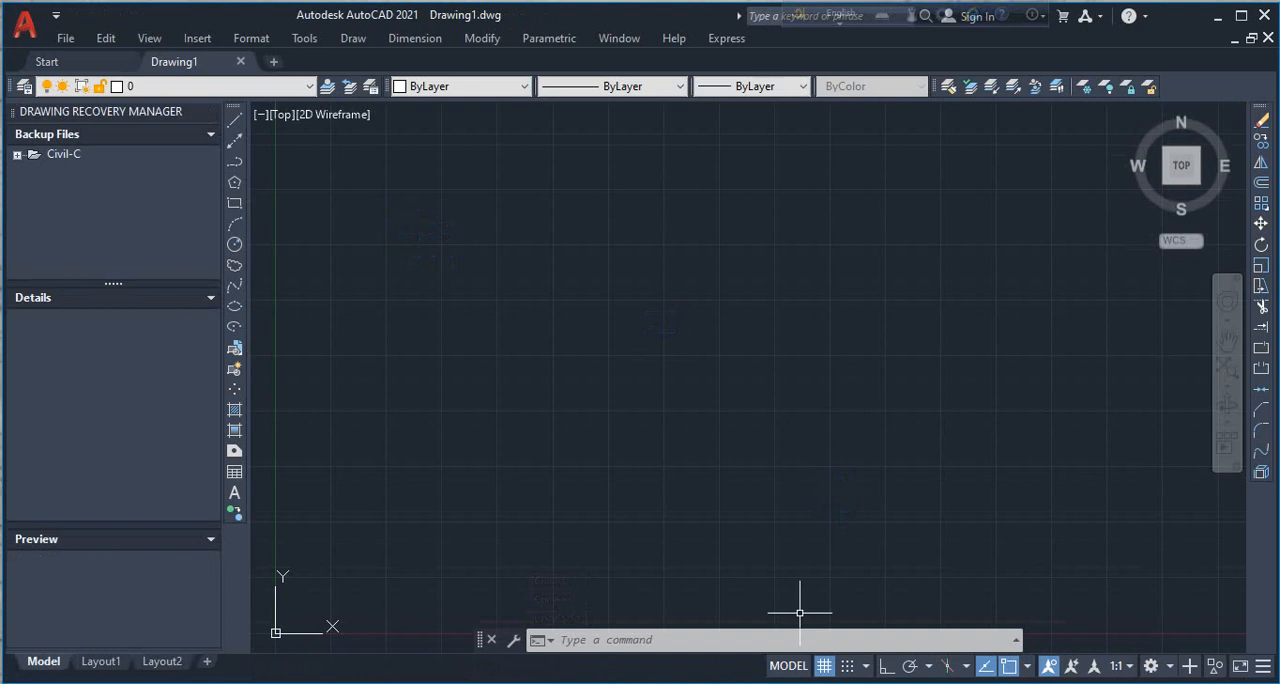
click(678, 343)
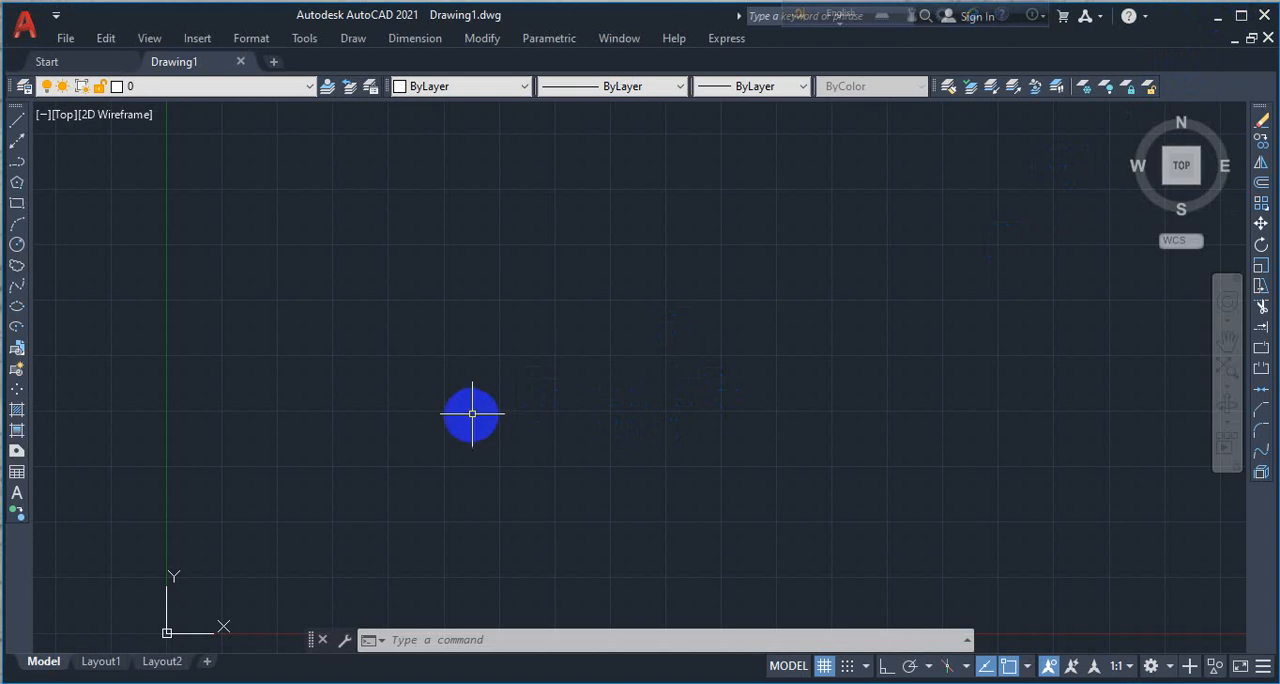
- Open the Drawing Units settings for the new drawing with the UN command
text(u)
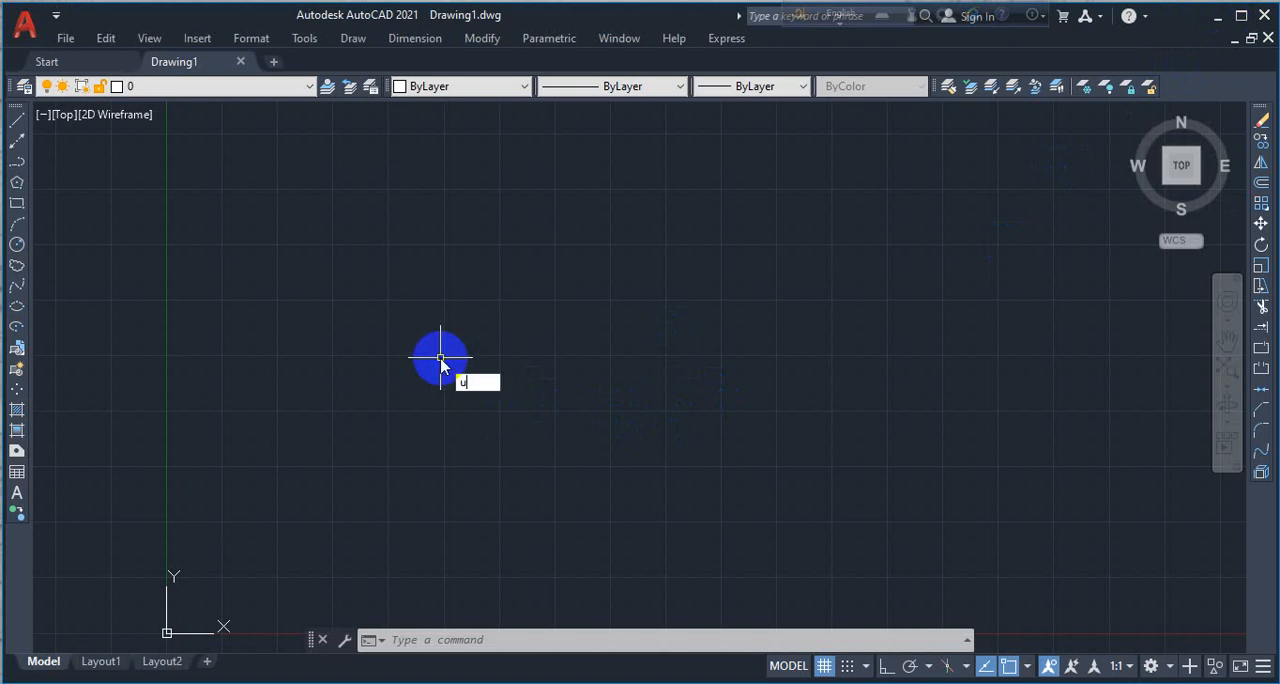
text(n)
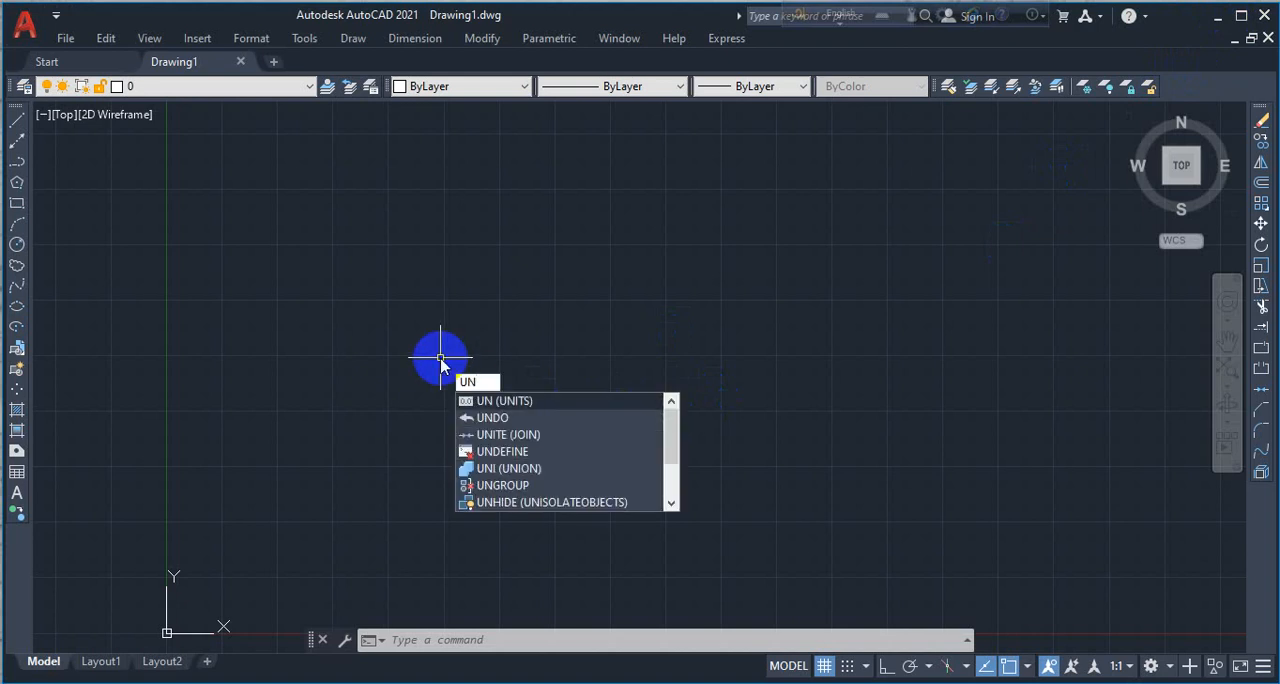
key(Return)
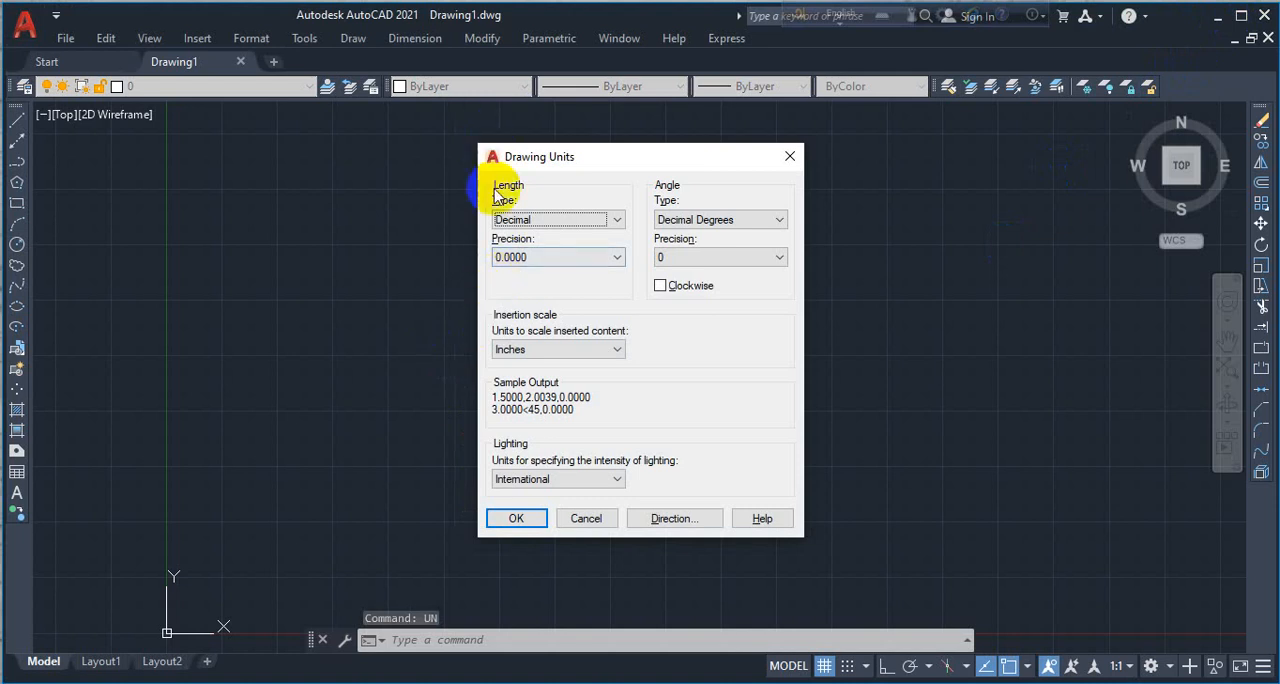
- Set the length type to Decimal with 0.0 precision and the insertion scale to Centimeters
click(540, 222)
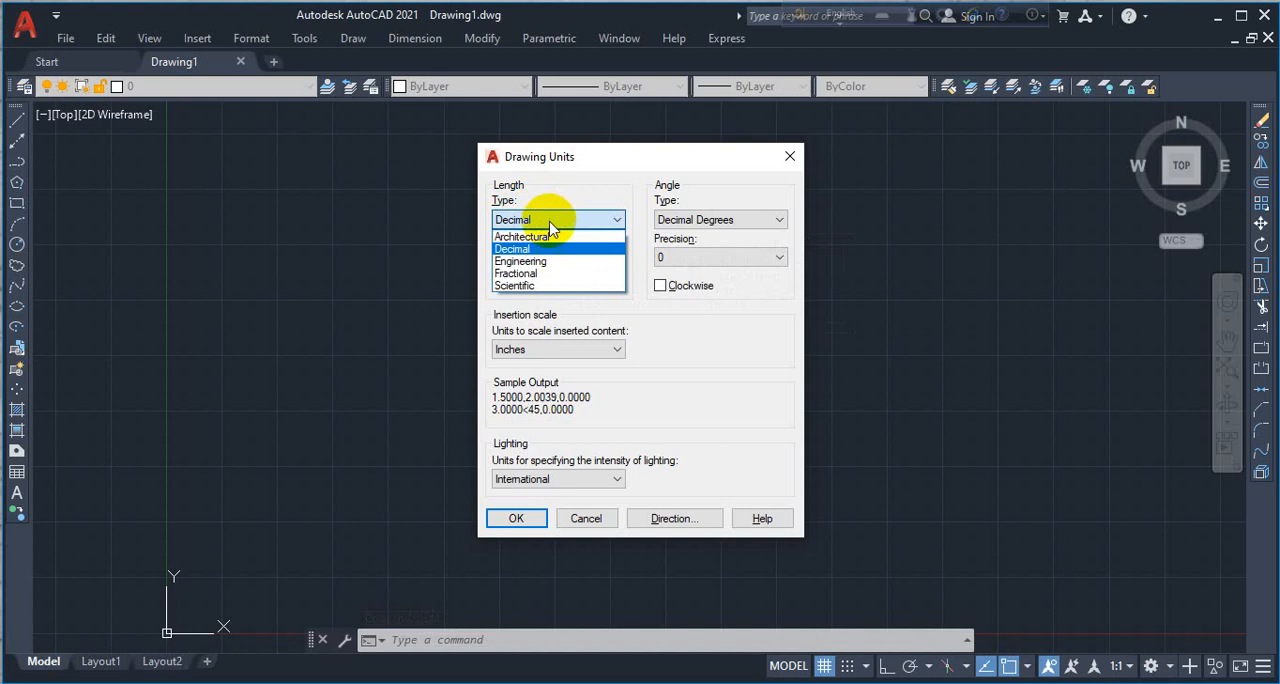
click(542, 250)
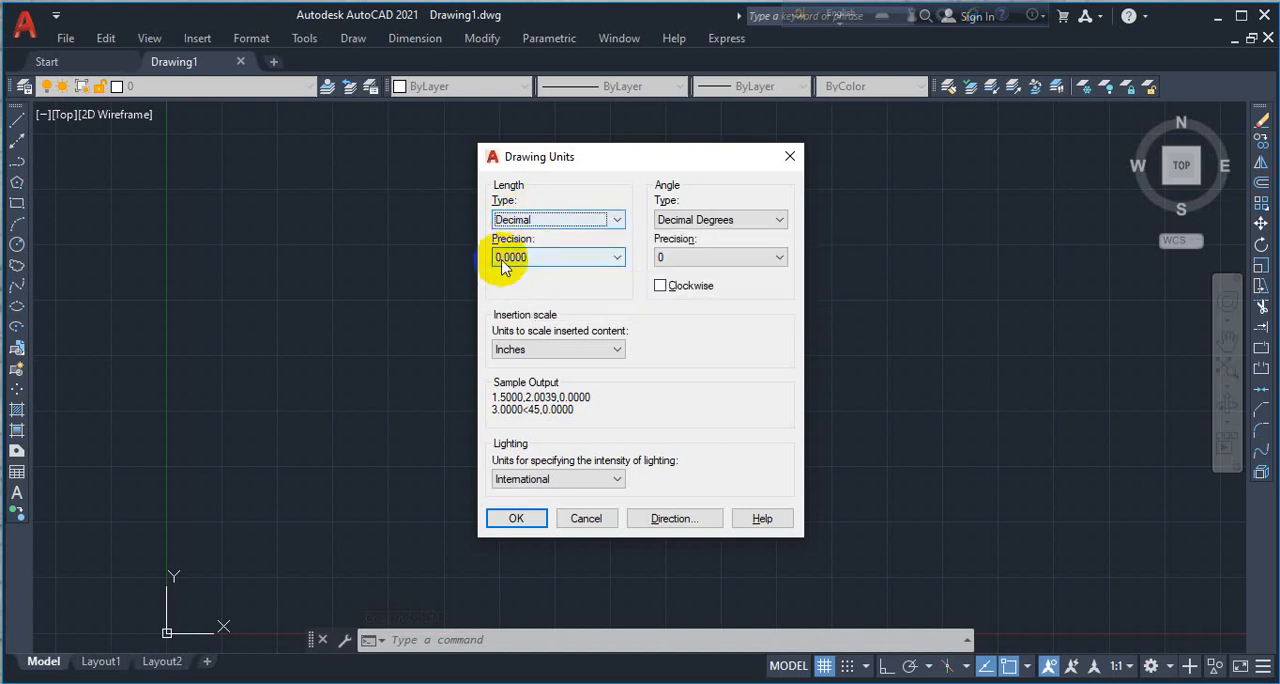
click(533, 258)
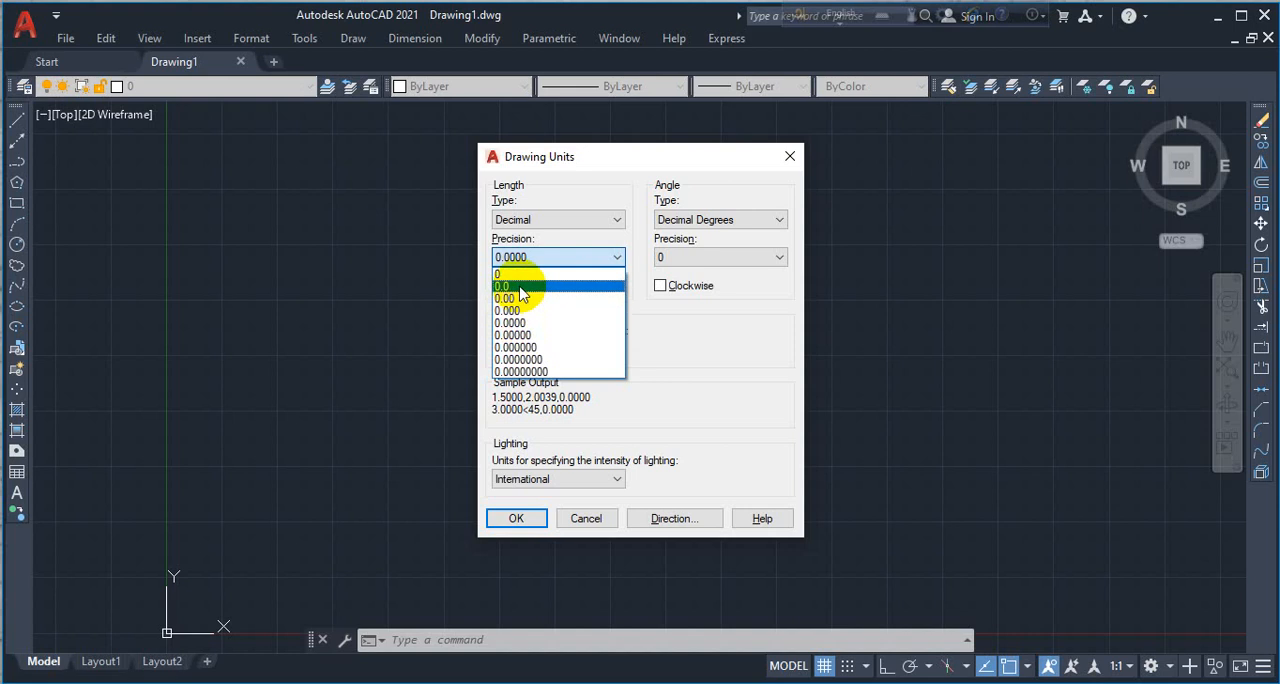
click(520, 287)
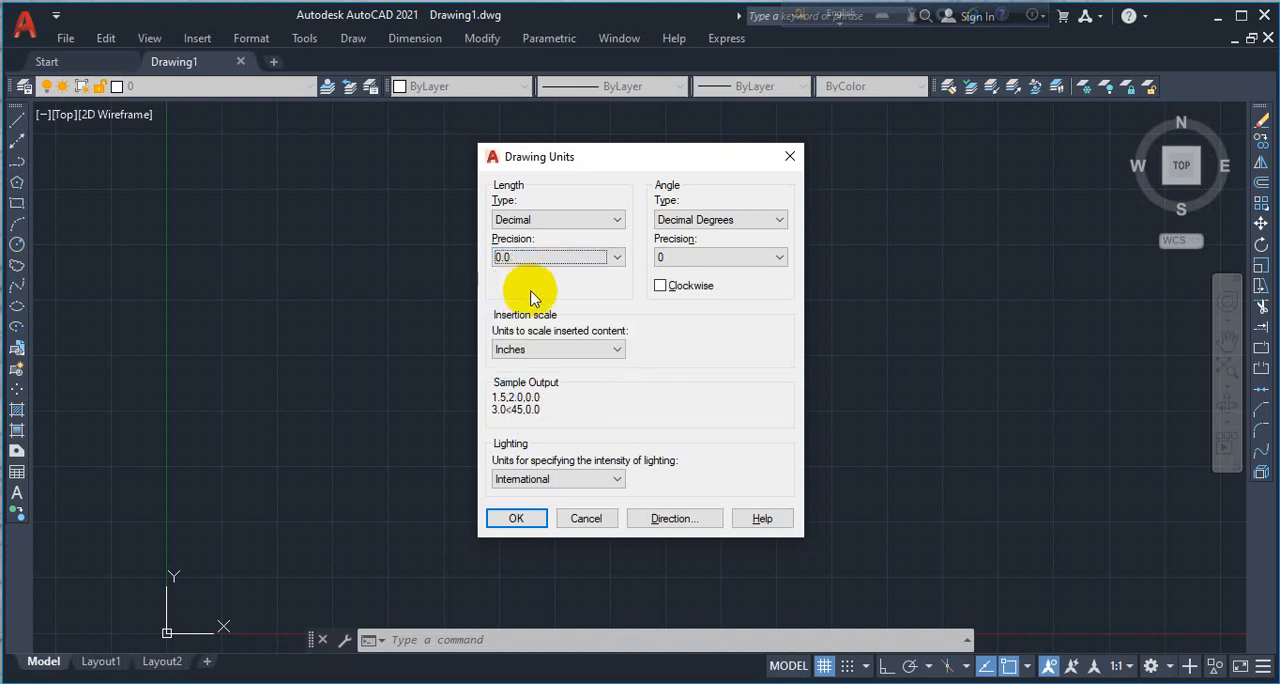
click(528, 349)
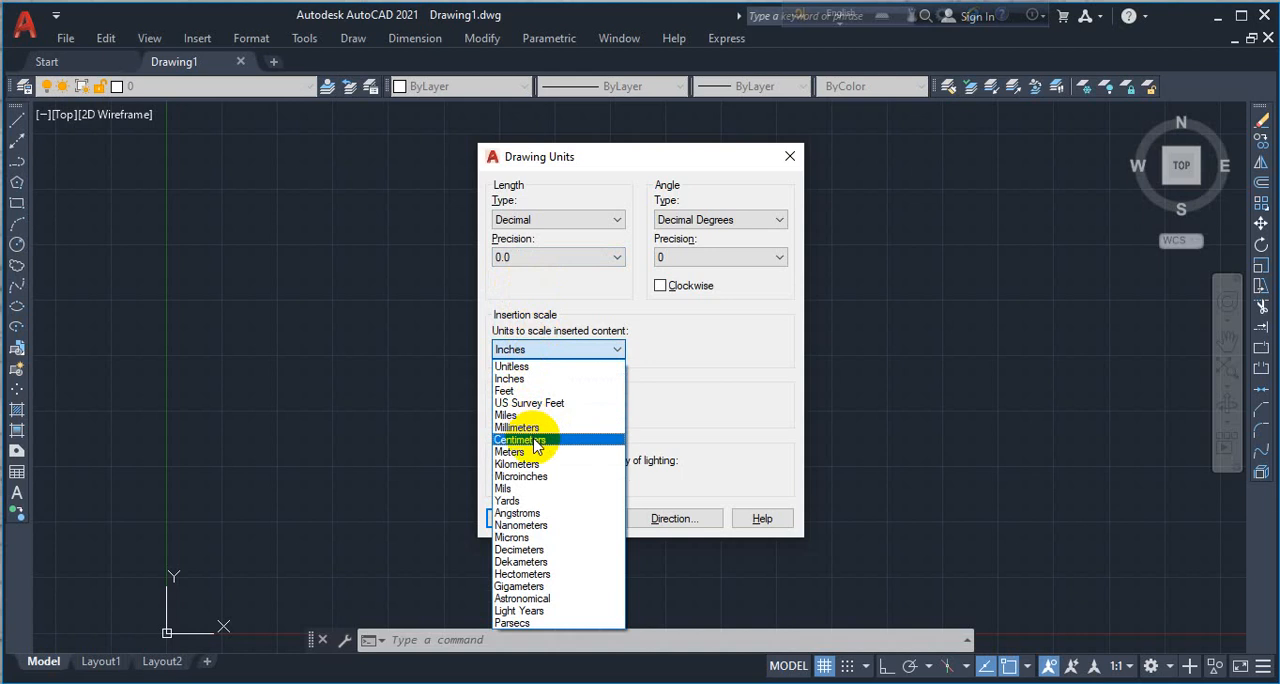
click(532, 440)
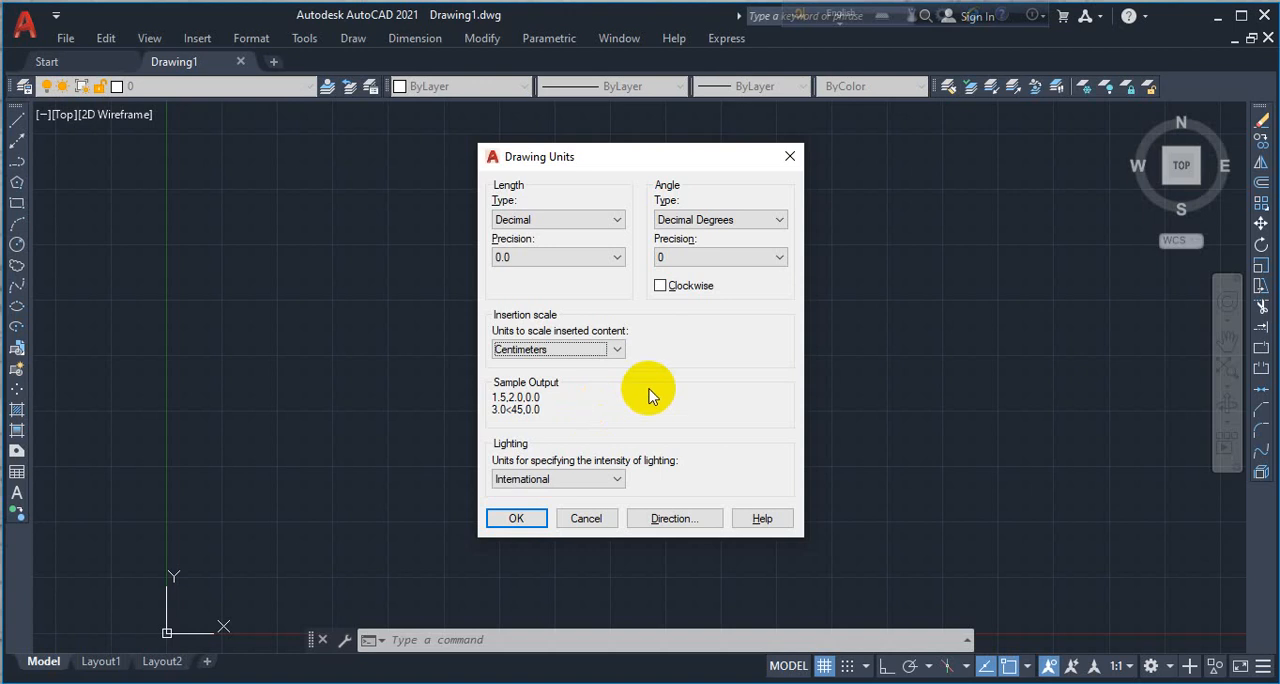
- Try the Architectural and Engineering length types and compare the precision options each one offers
click(534, 219)
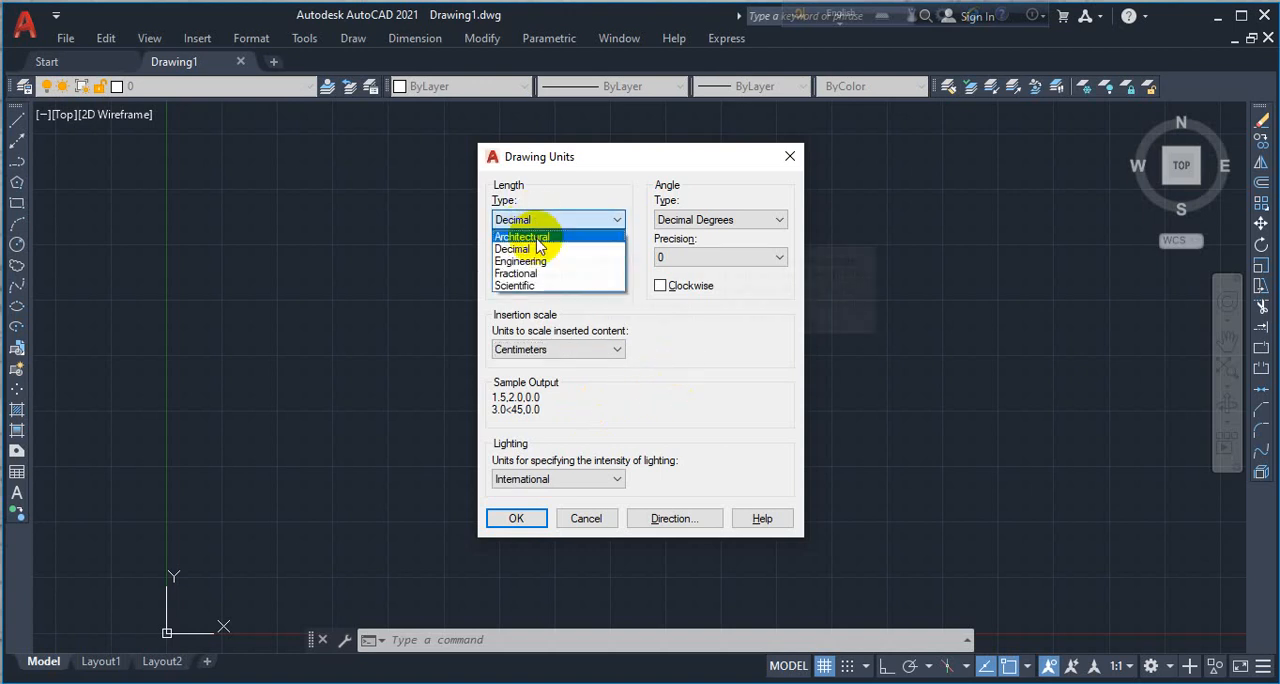
click(522, 237)
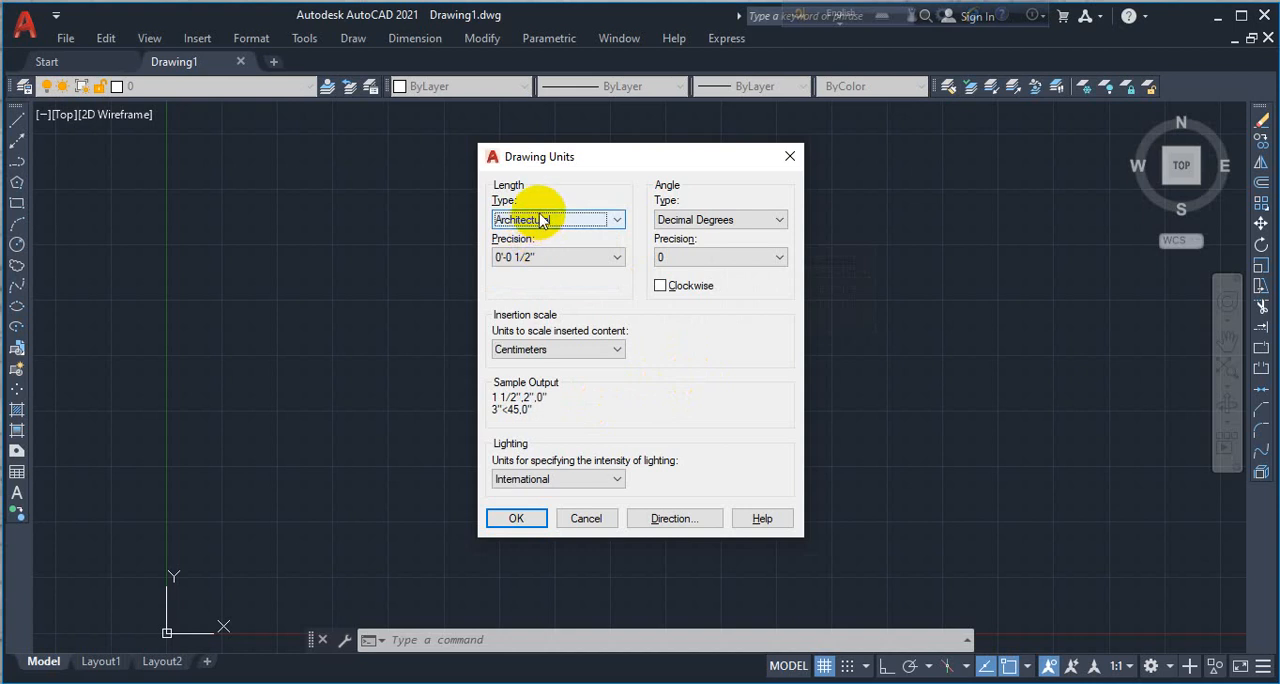
click(534, 219)
click(538, 262)
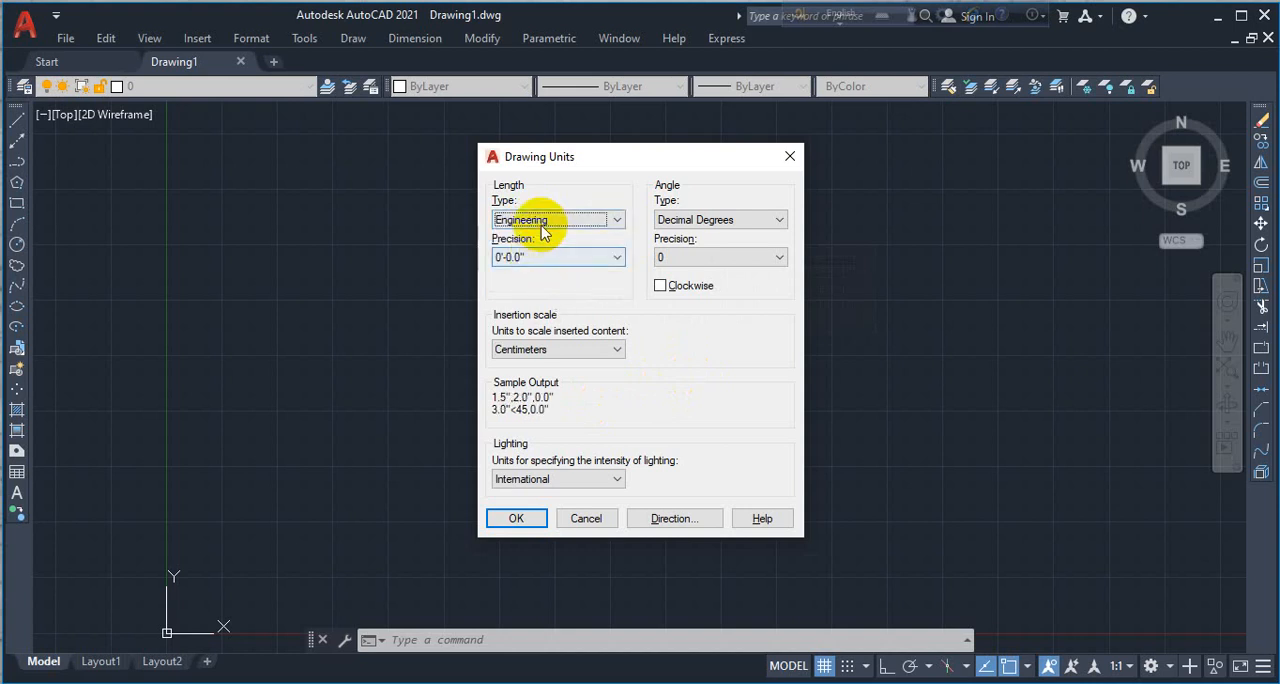
click(543, 226)
click(533, 237)
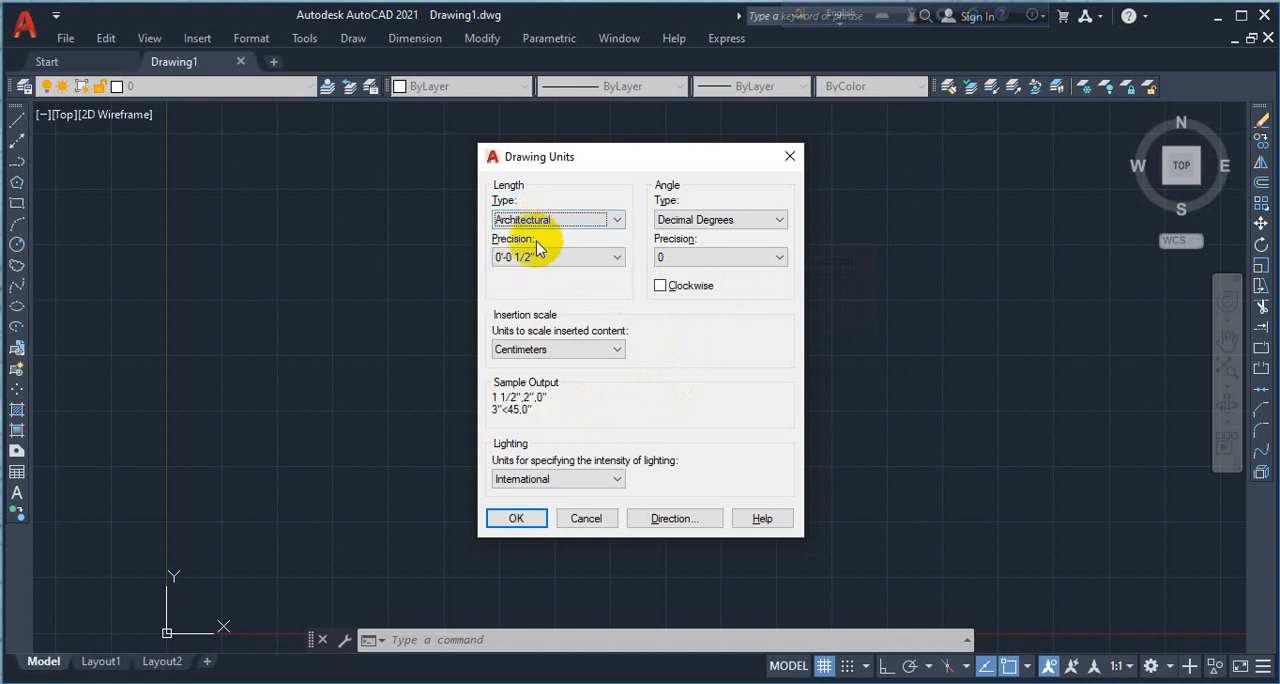
click(512, 261)
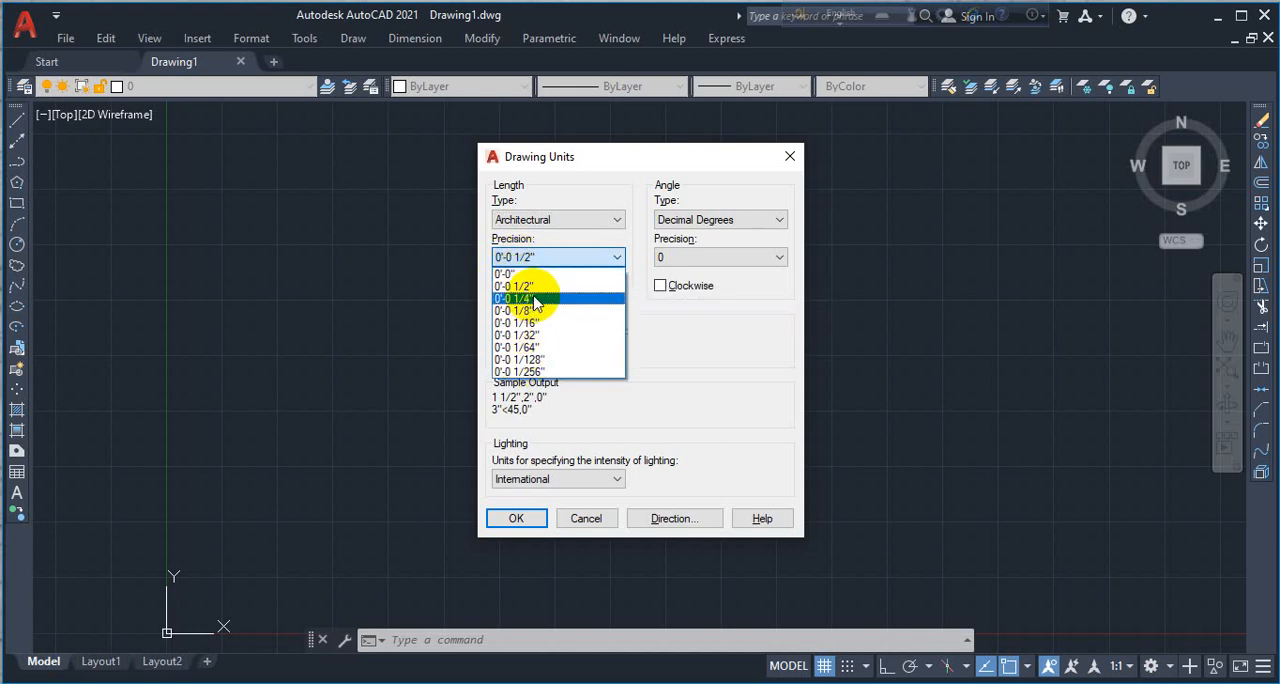
click(527, 224)
click(530, 220)
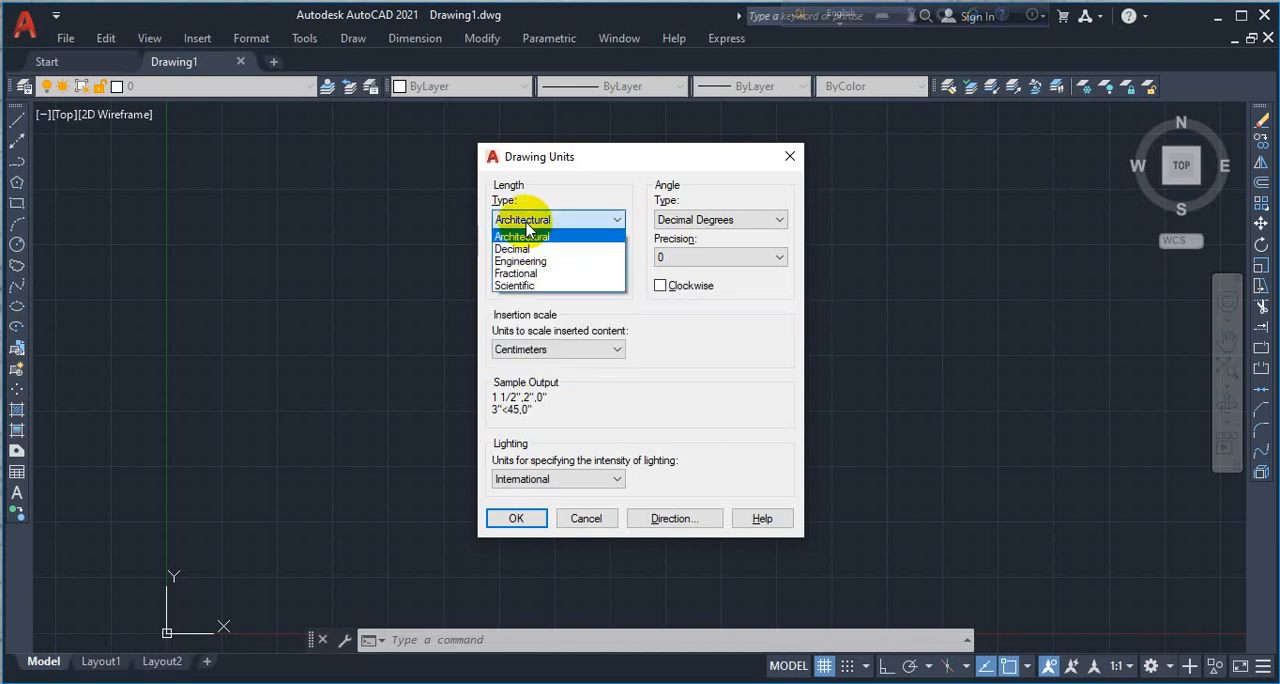
click(537, 262)
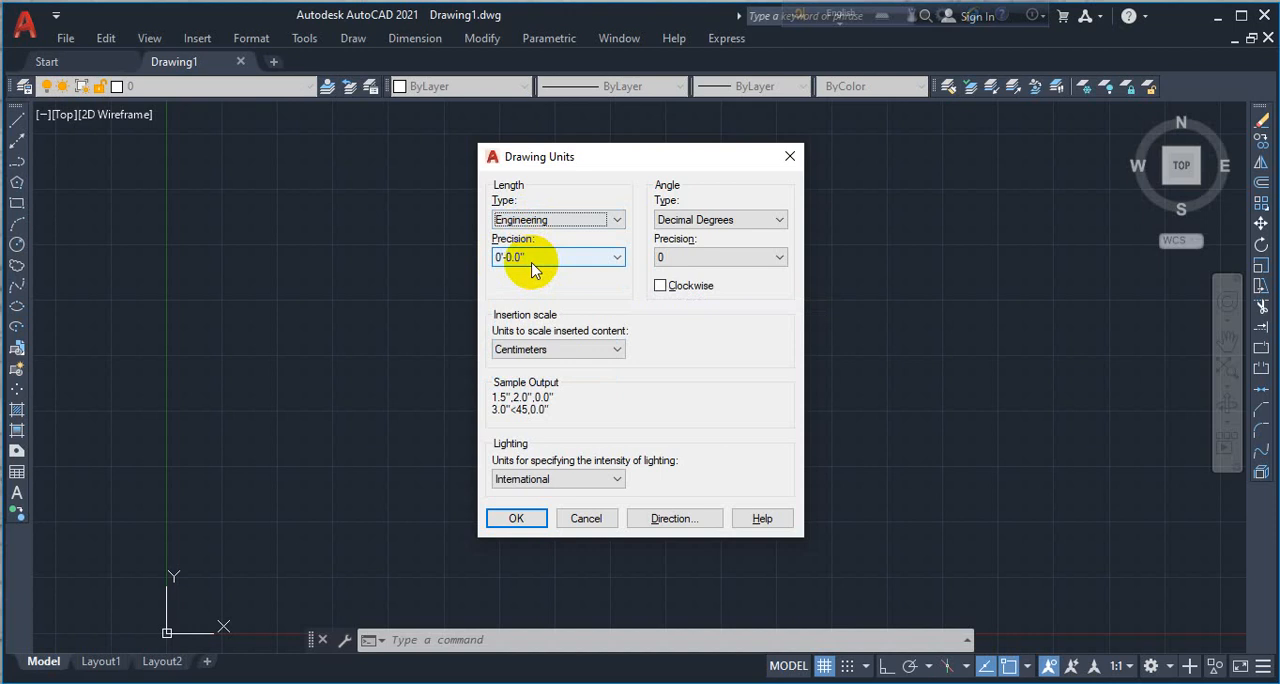
click(532, 258)
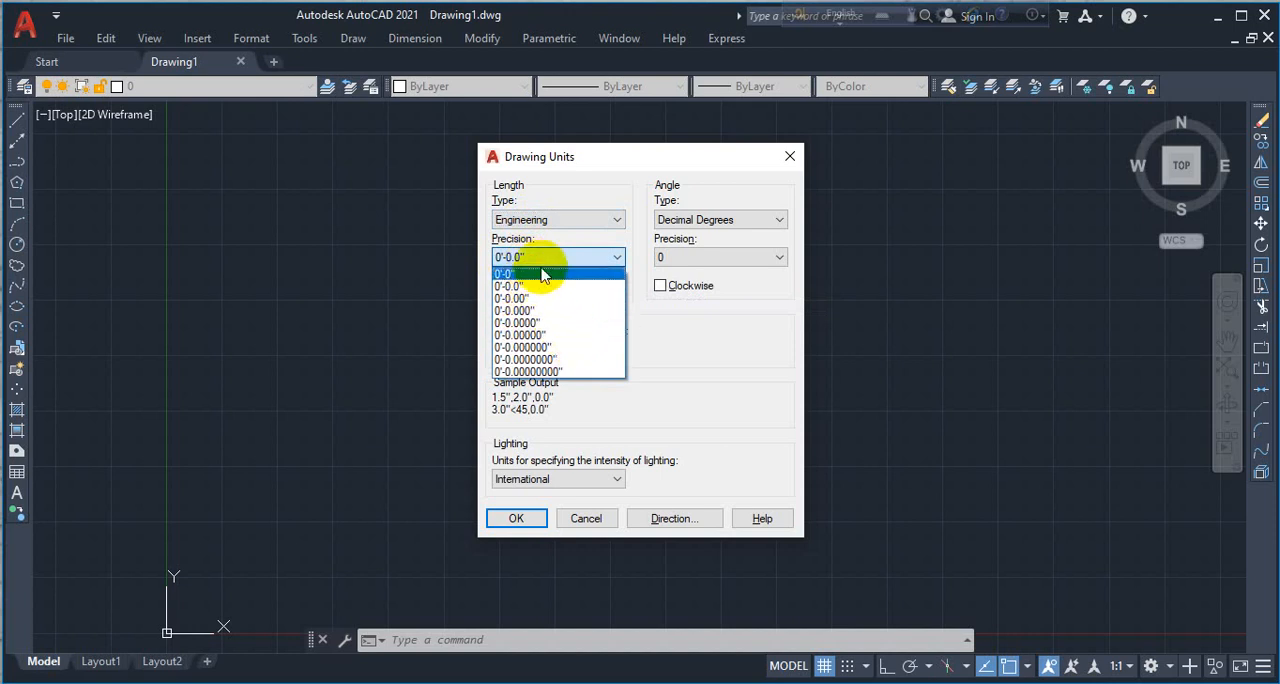
- Set the length type to Architectural with 0'-0" precision and the insertion scale to Inches
click(563, 226)
click(563, 229)
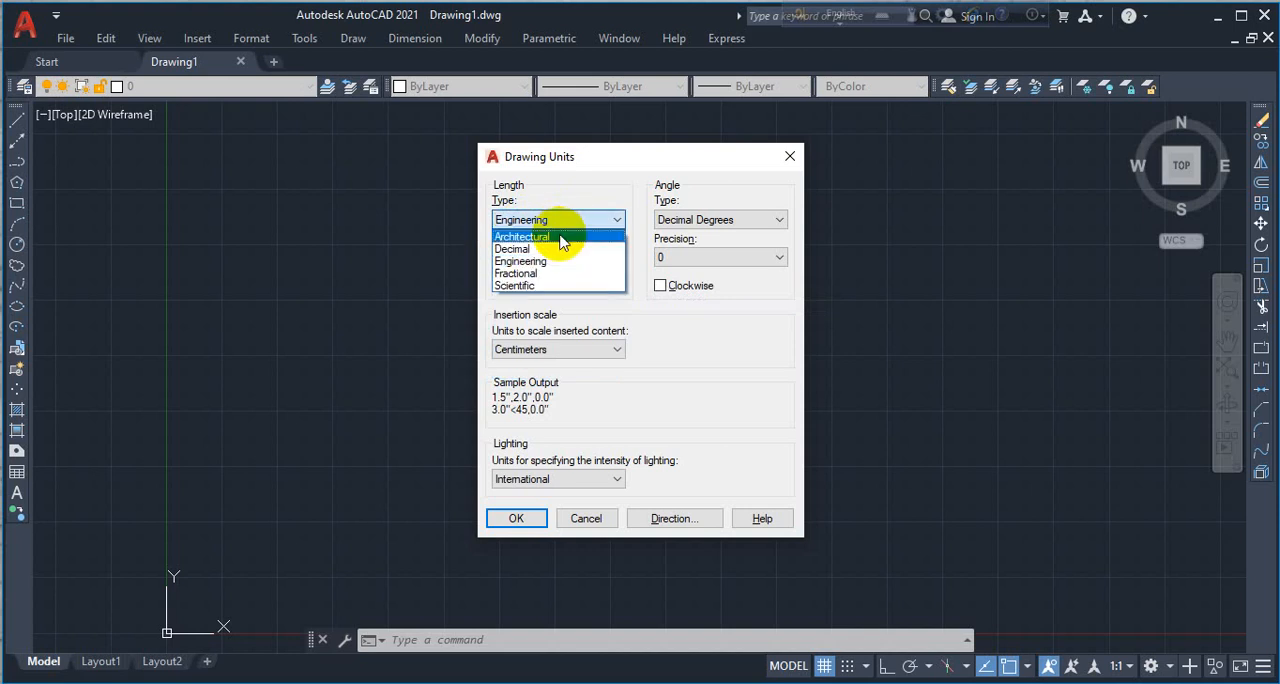
click(560, 239)
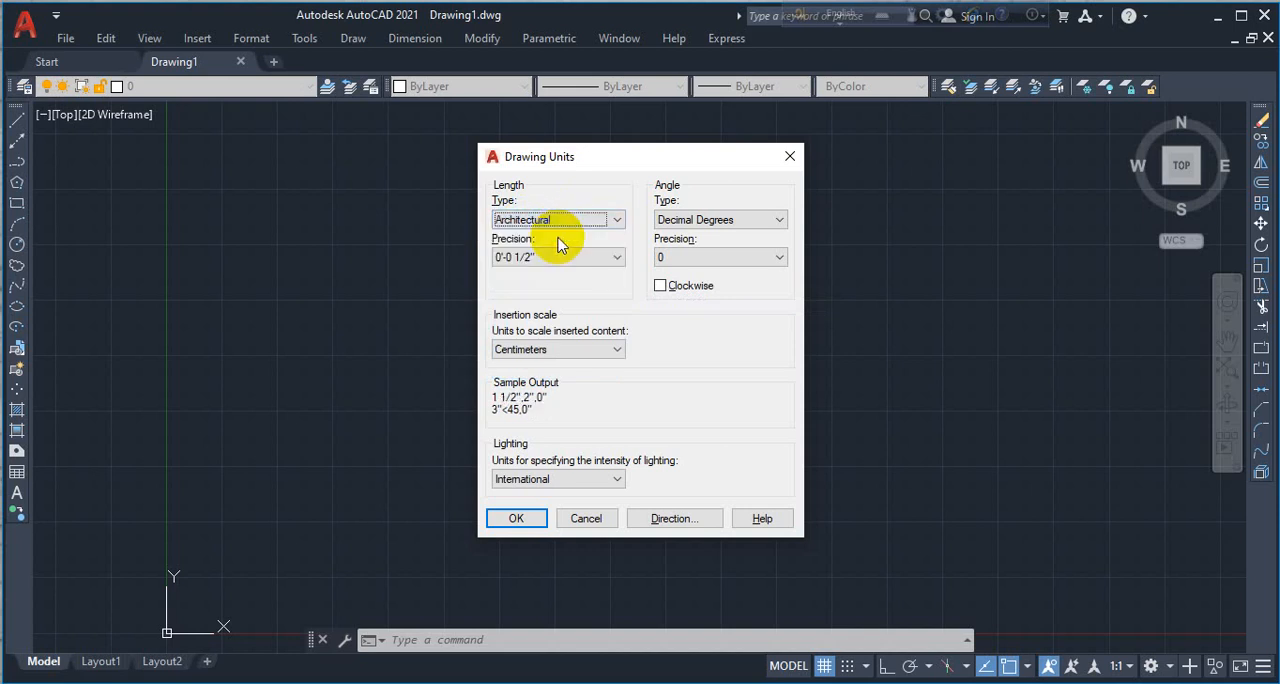
click(553, 258)
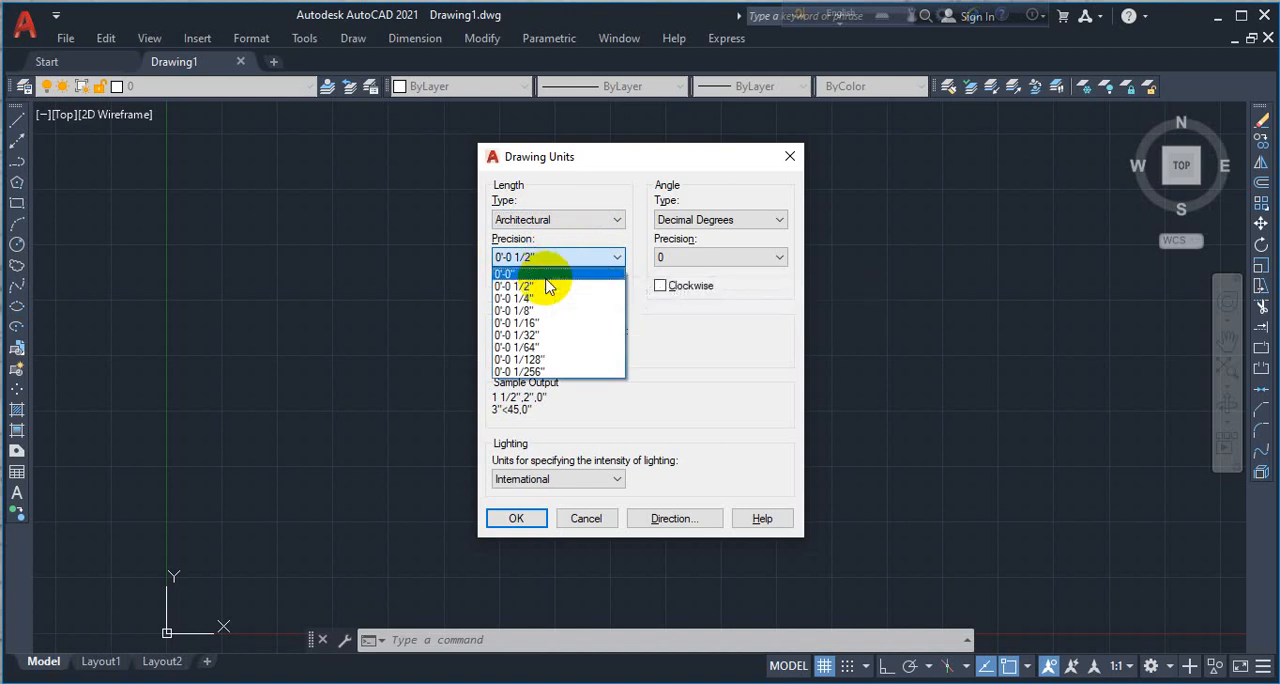
click(546, 275)
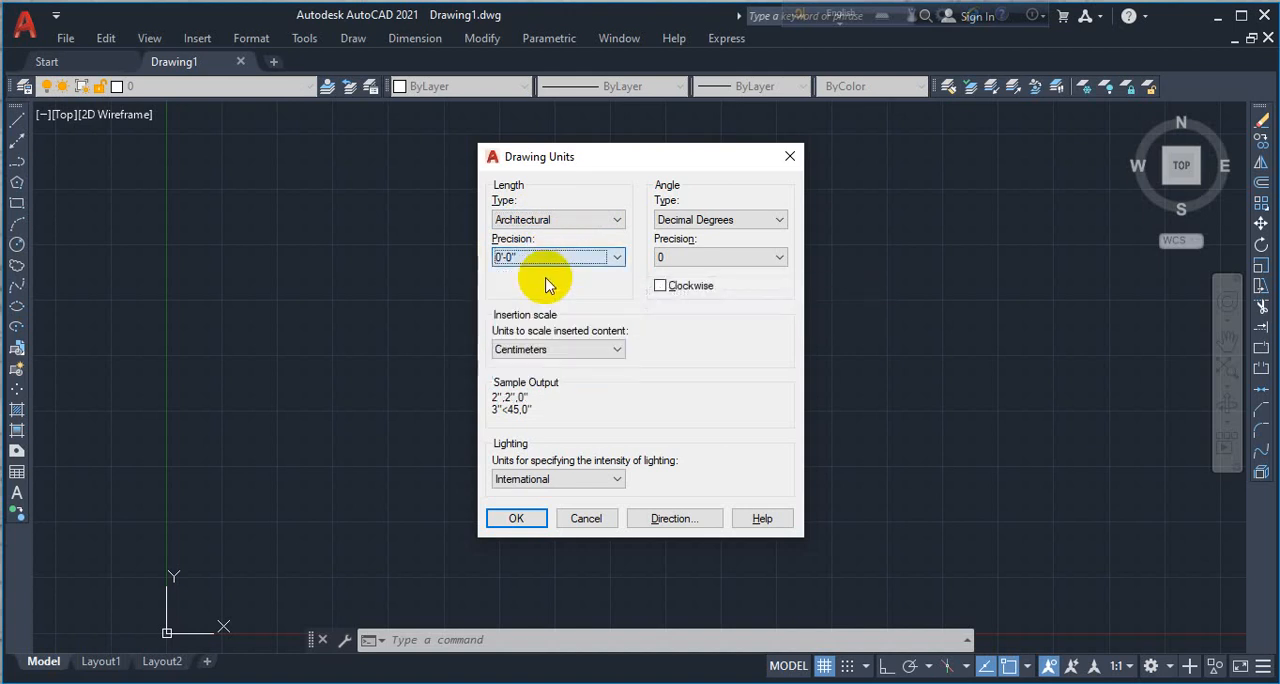
click(545, 352)
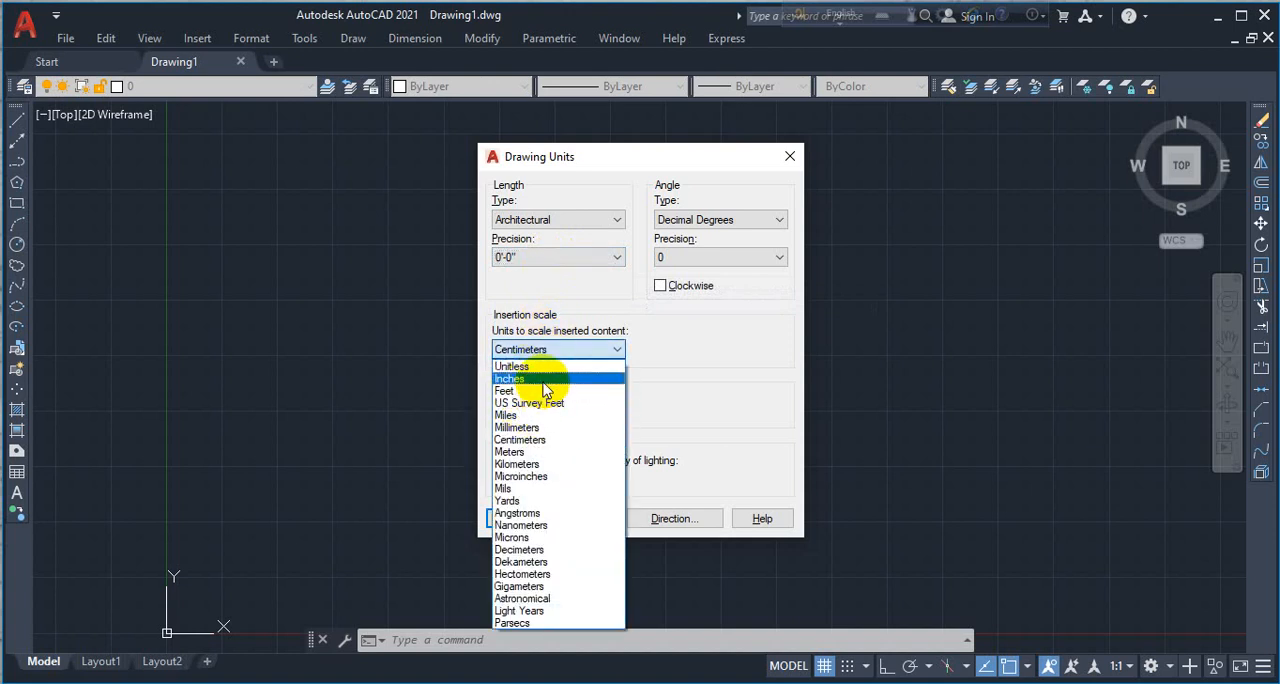
click(545, 381)
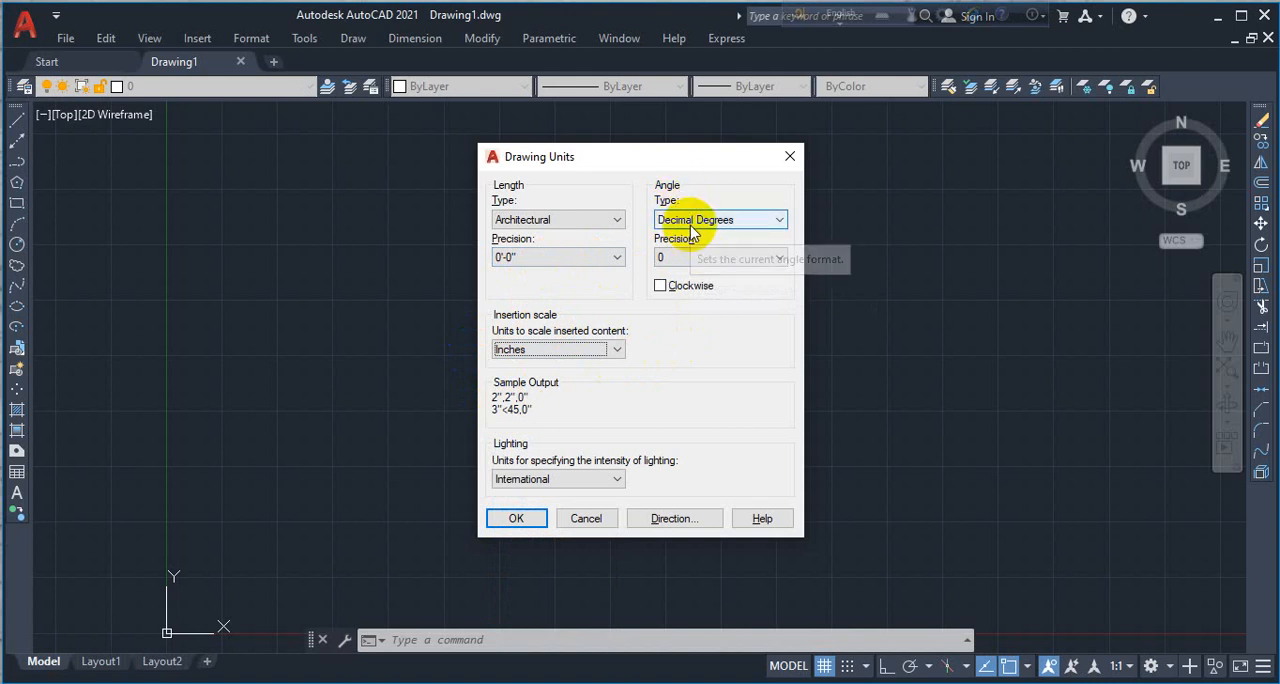
- Set the decimal-degree angle precision to 0 with the Clockwise option off, and apply the drawing units
click(686, 258)
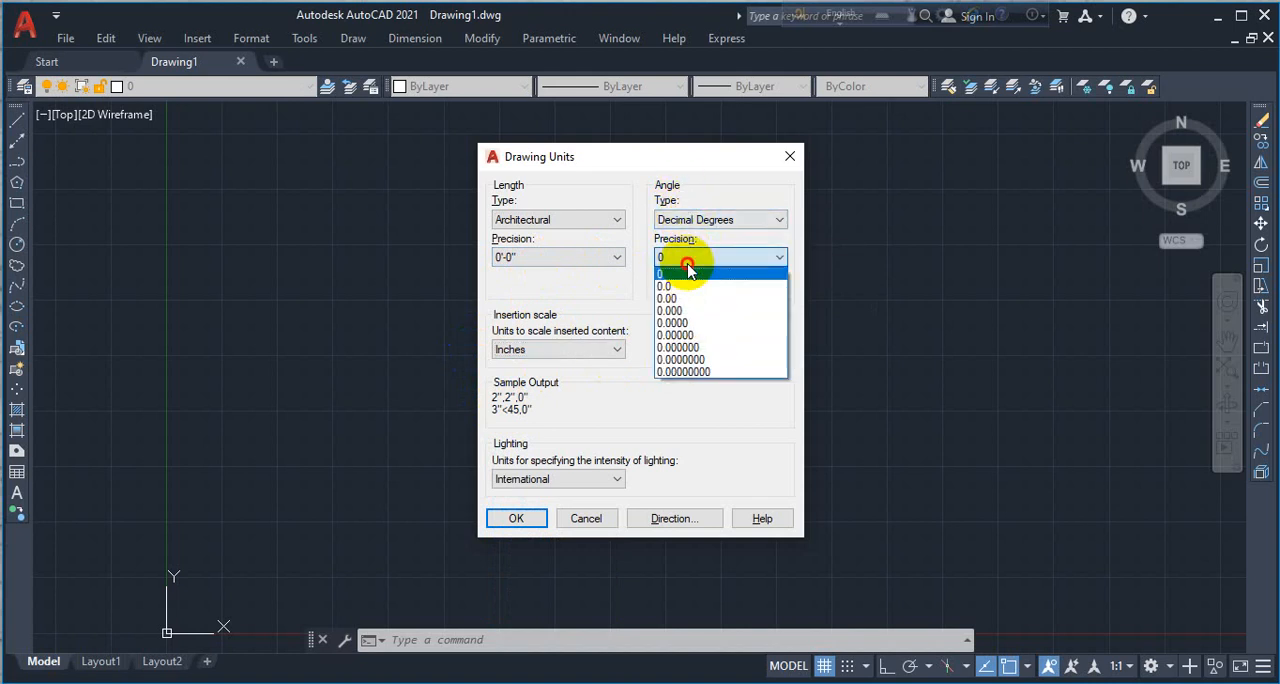
click(688, 273)
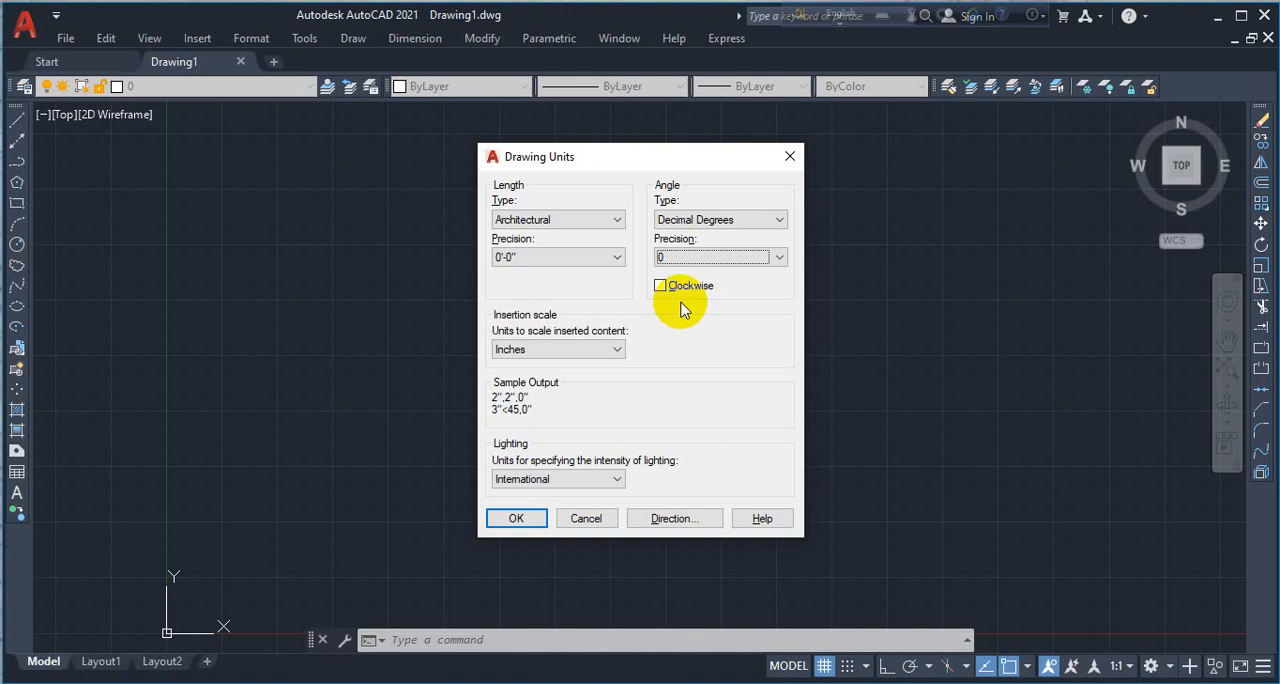
click(677, 290)
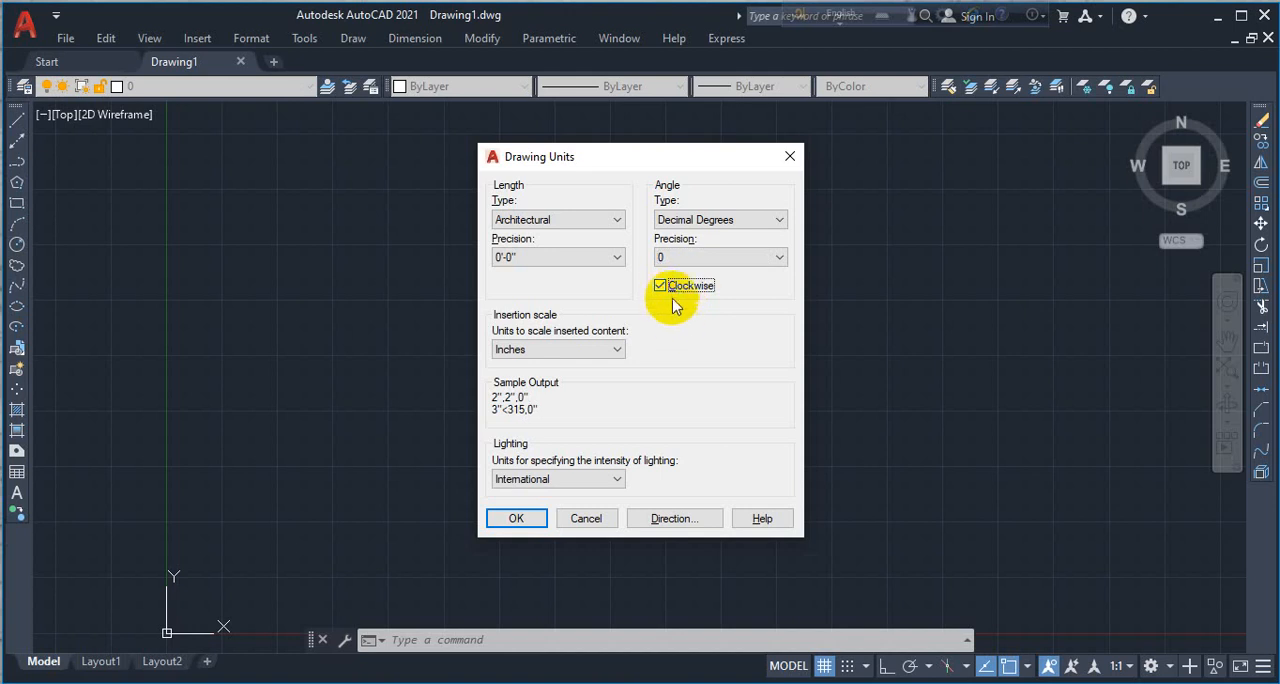
click(673, 290)
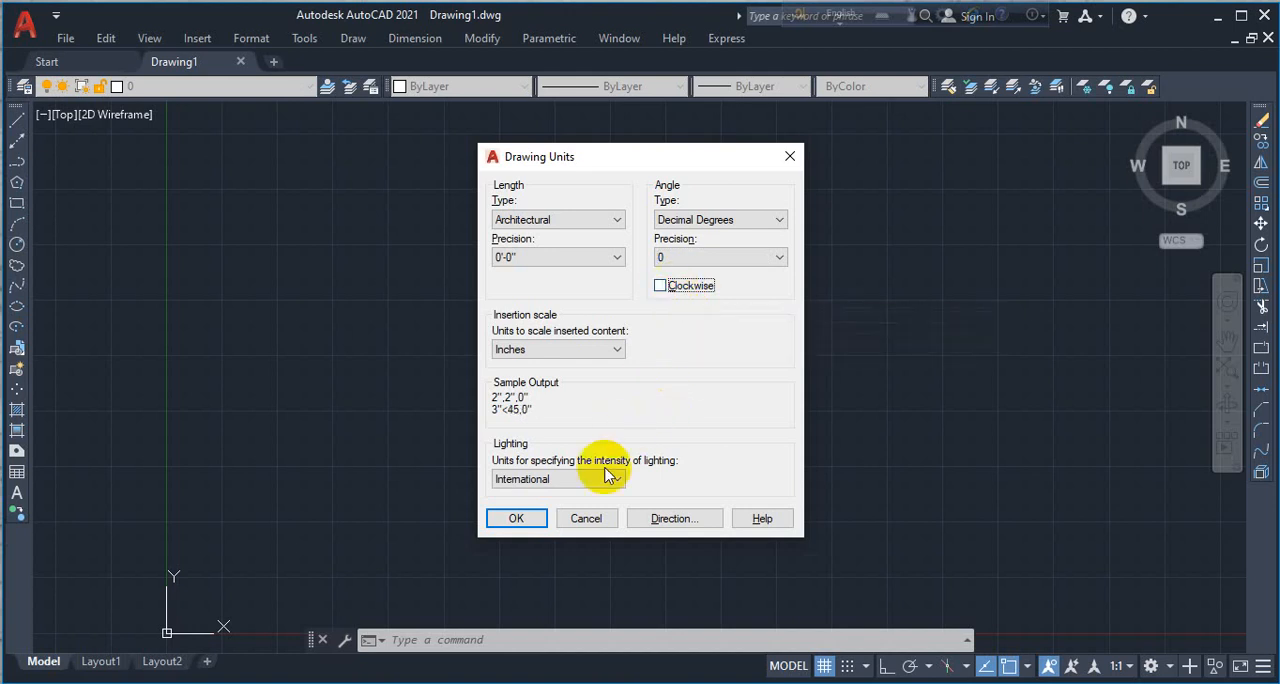
click(535, 519)
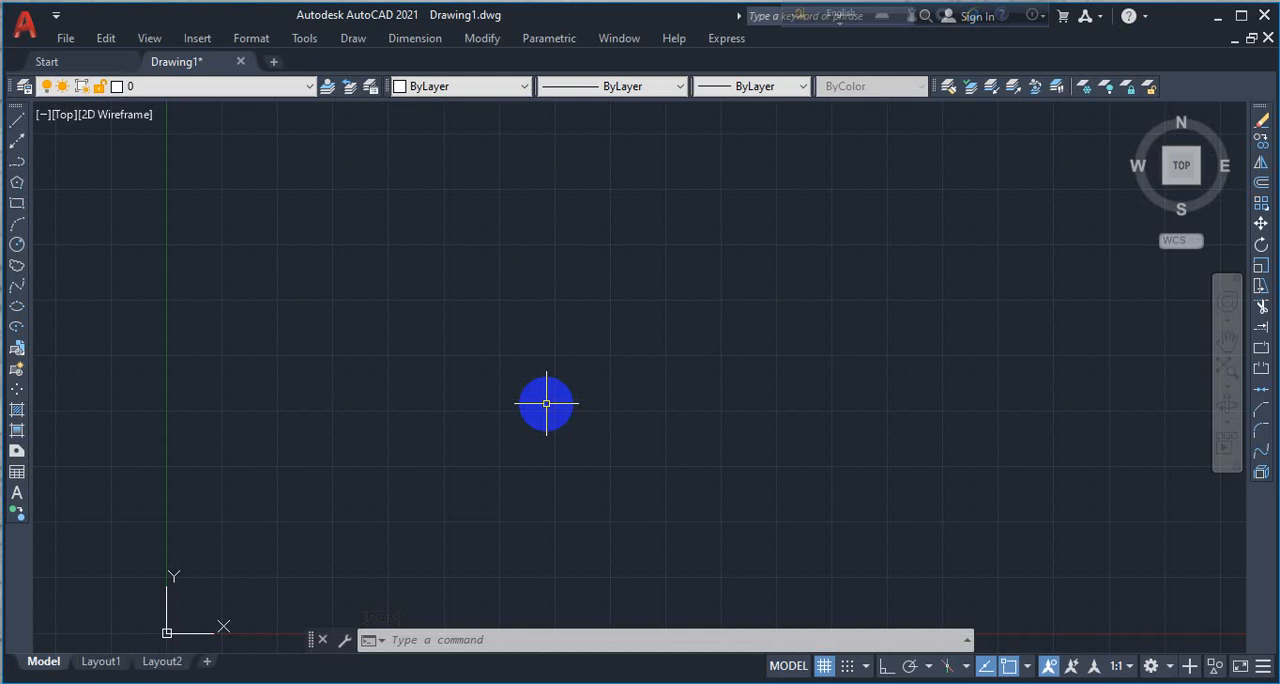
- Reopen the Drawing Units settings to review them, then accept them as they are
click(250, 41)
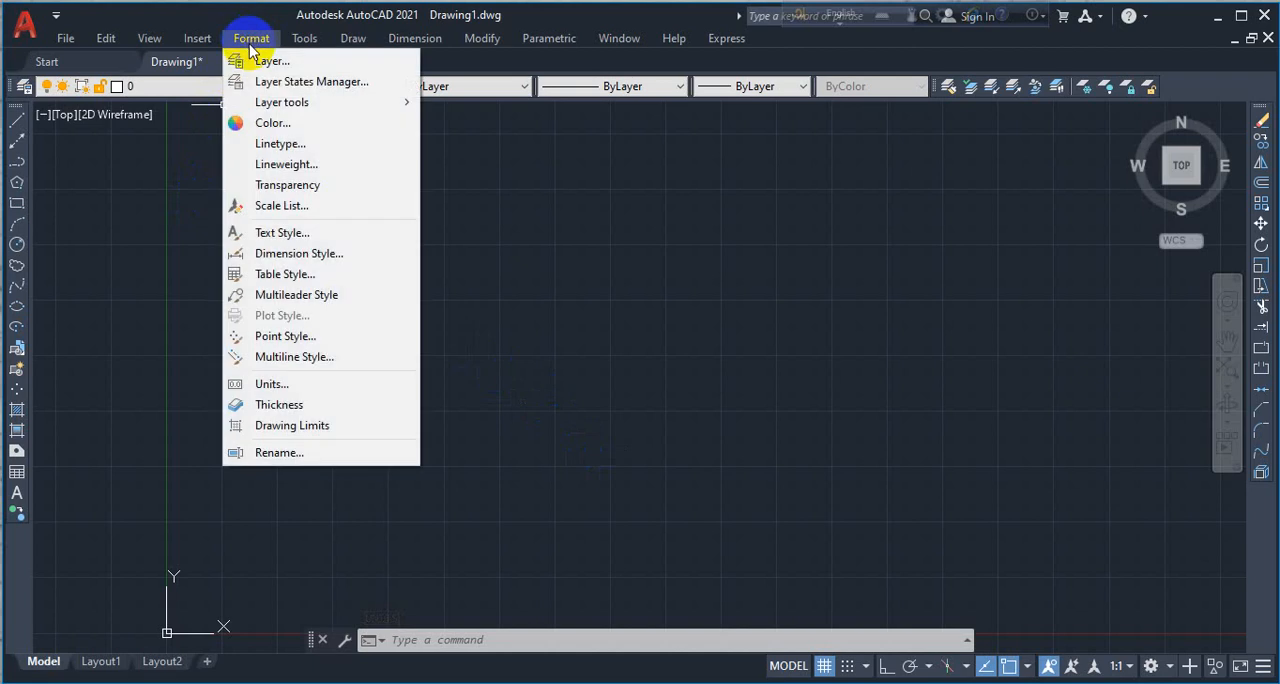
click(256, 385)
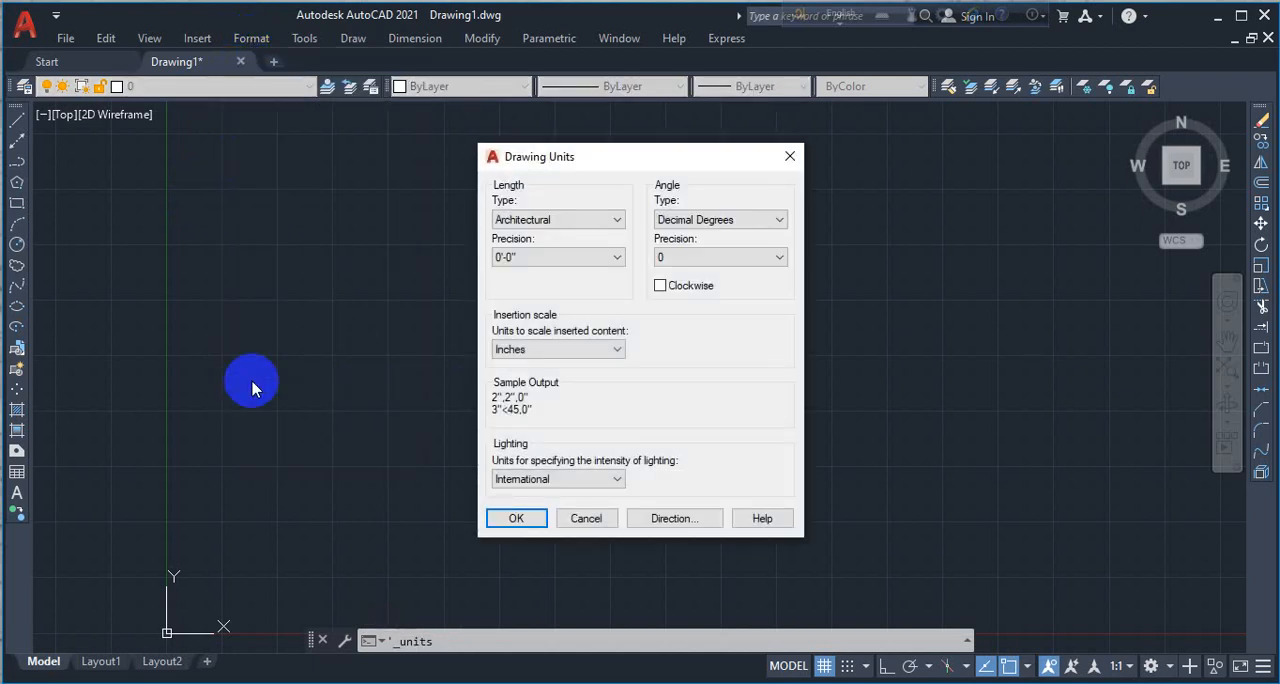
click(505, 518)
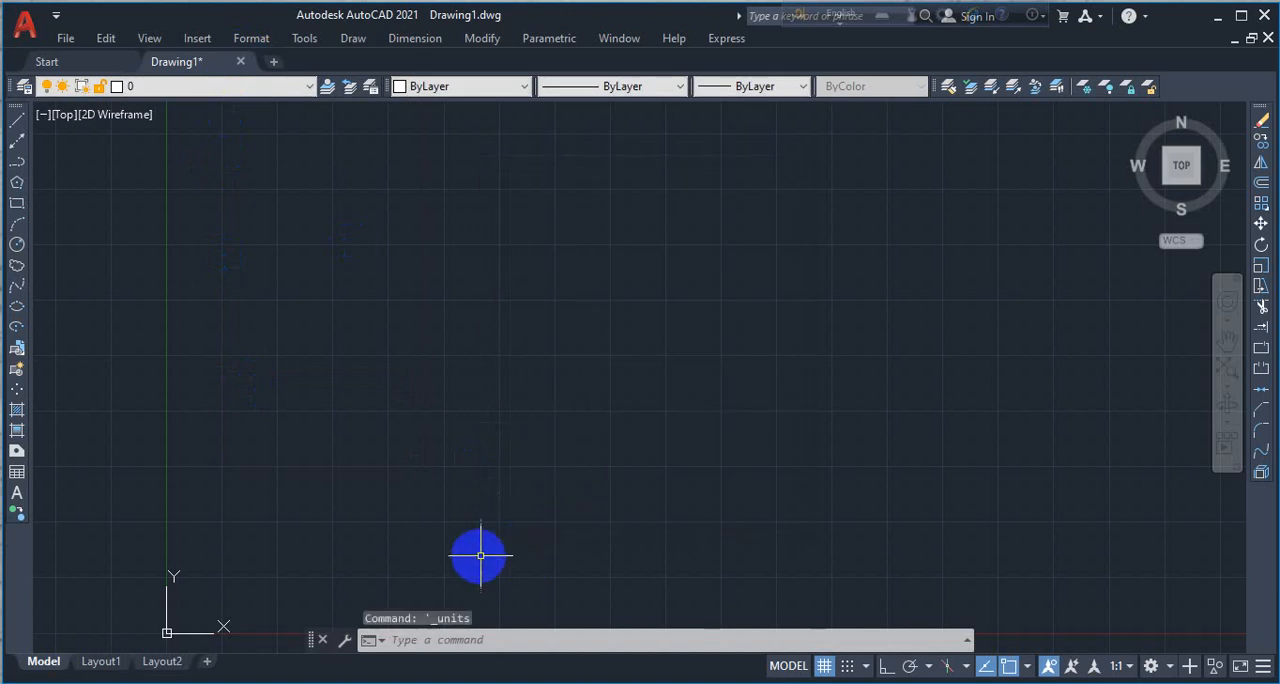
click(245, 41)
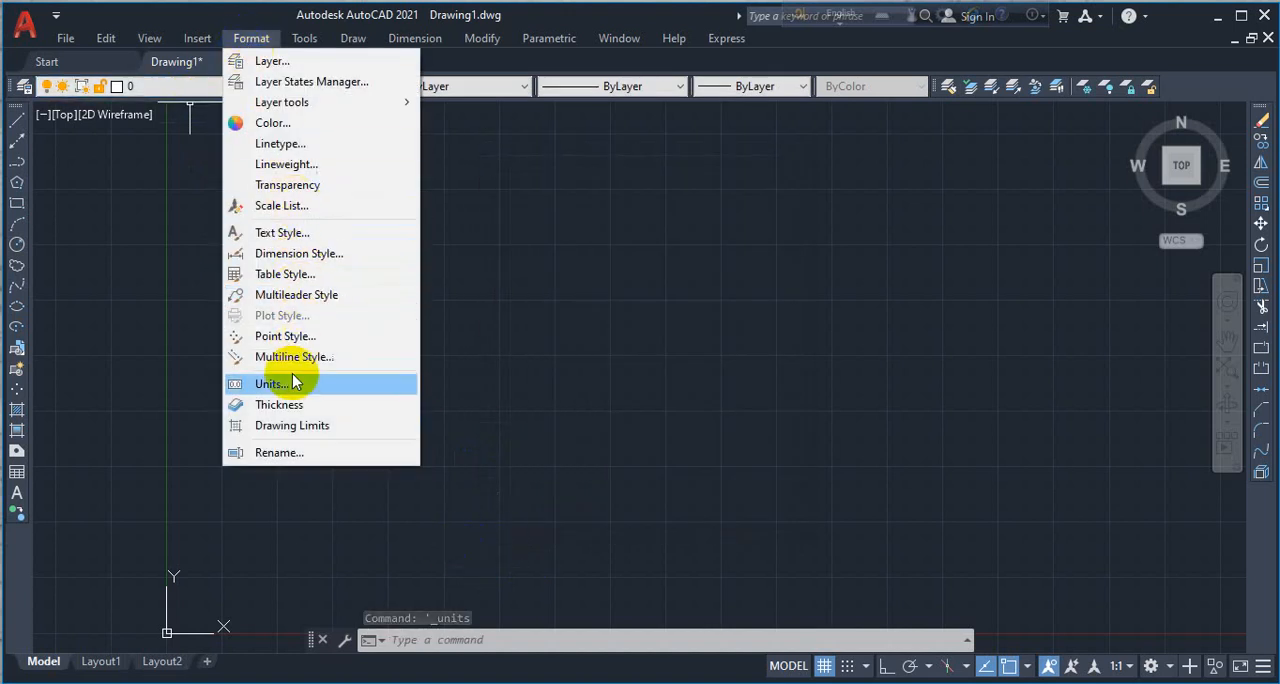
click(293, 428)
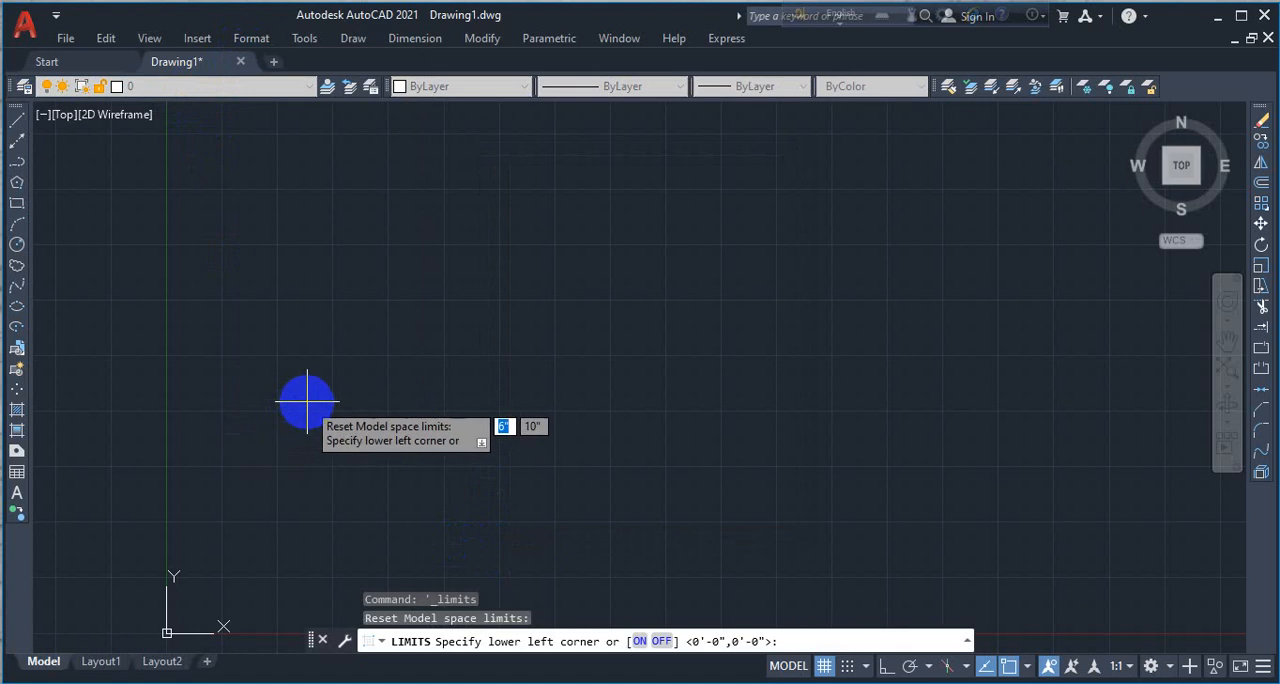
key(Escape)
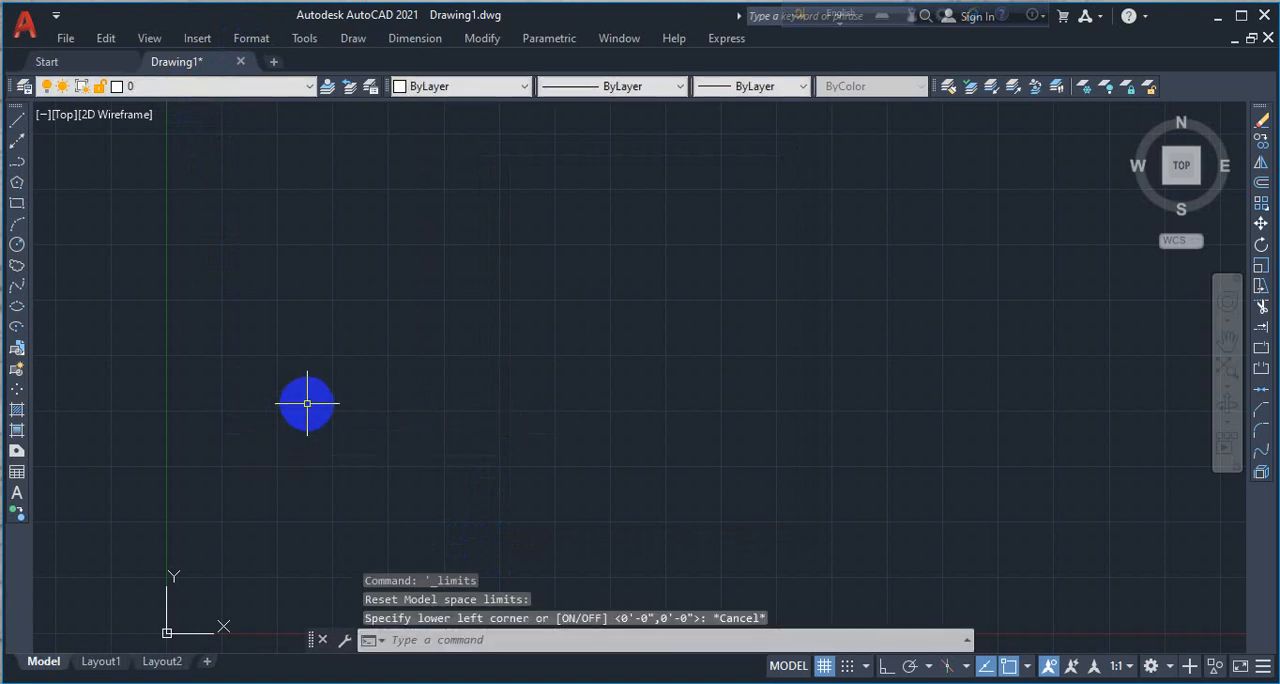
- Start redefining the model space limits and accept 0'-0",0'-0" as the lower-left corner
text(limits)
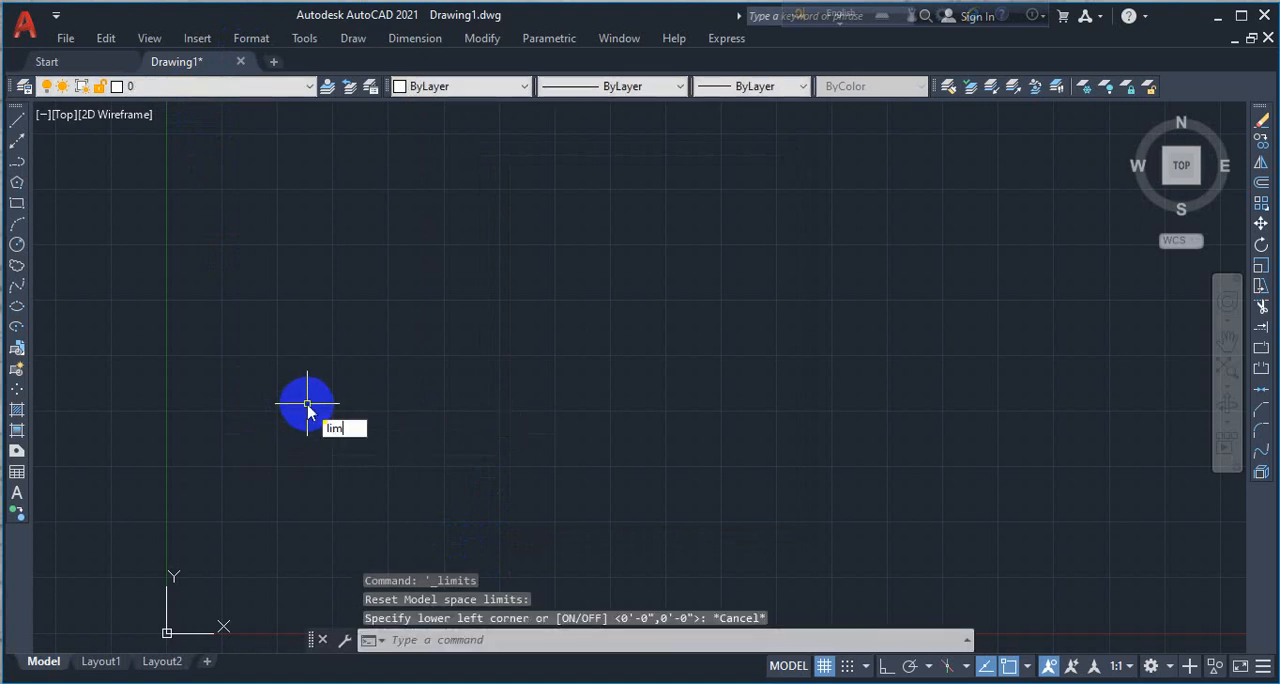
key(Return)
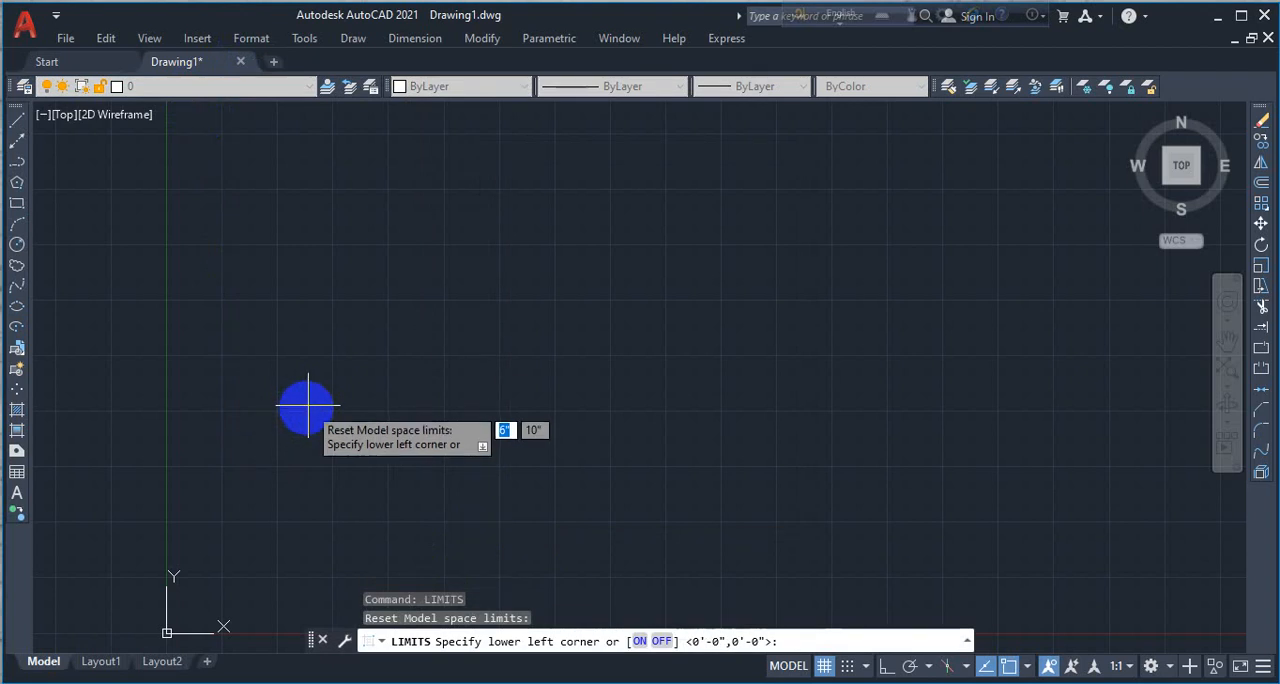
click(430, 641)
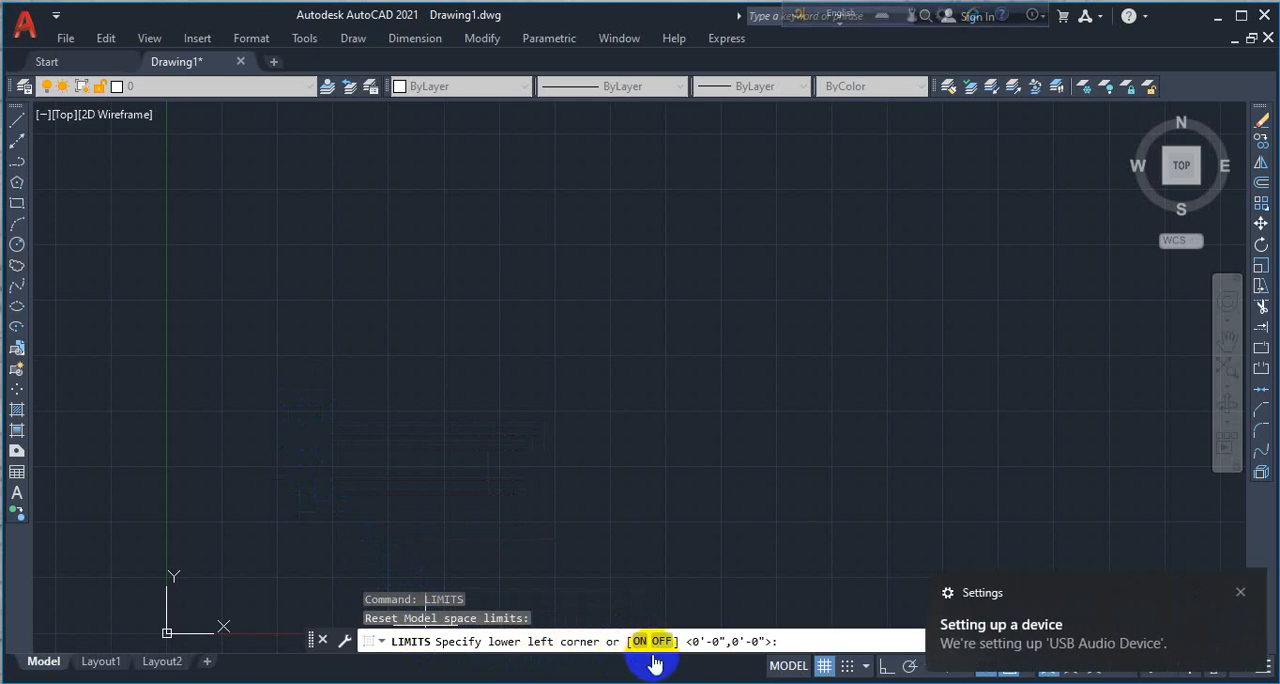
click(1240, 593)
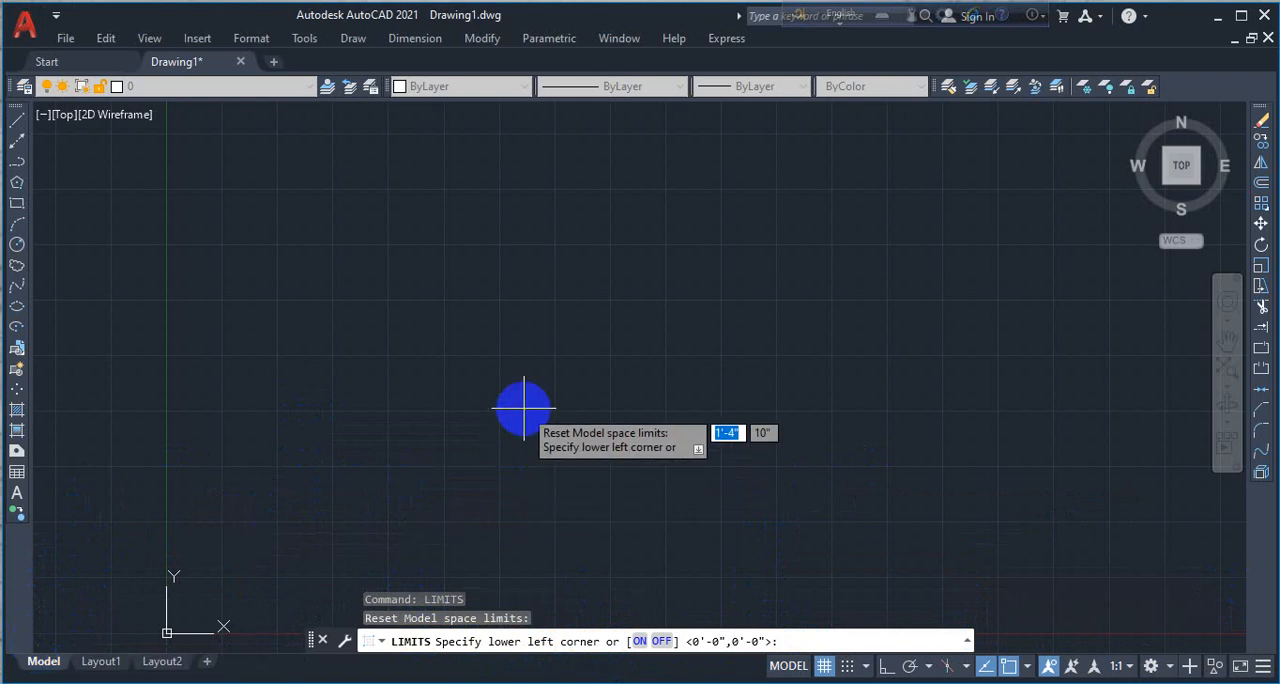
key(Return)
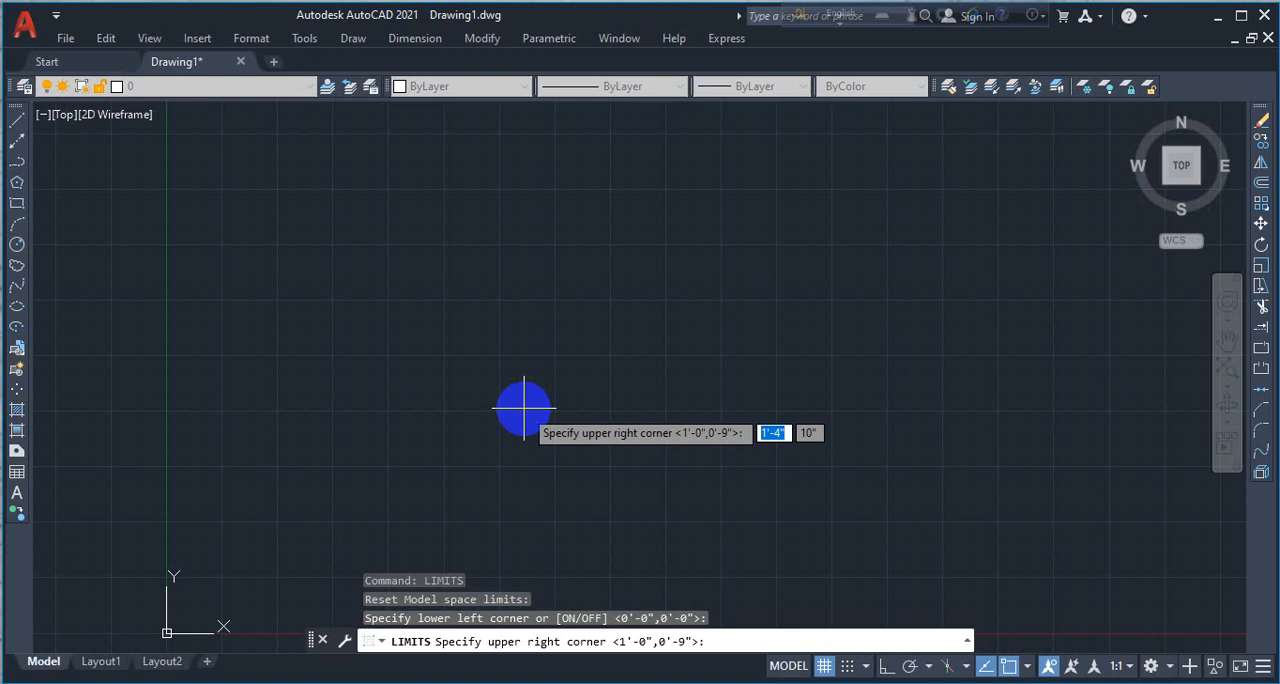
- Set the upper-right corner of the drawing limits to 200',200'
text(200)
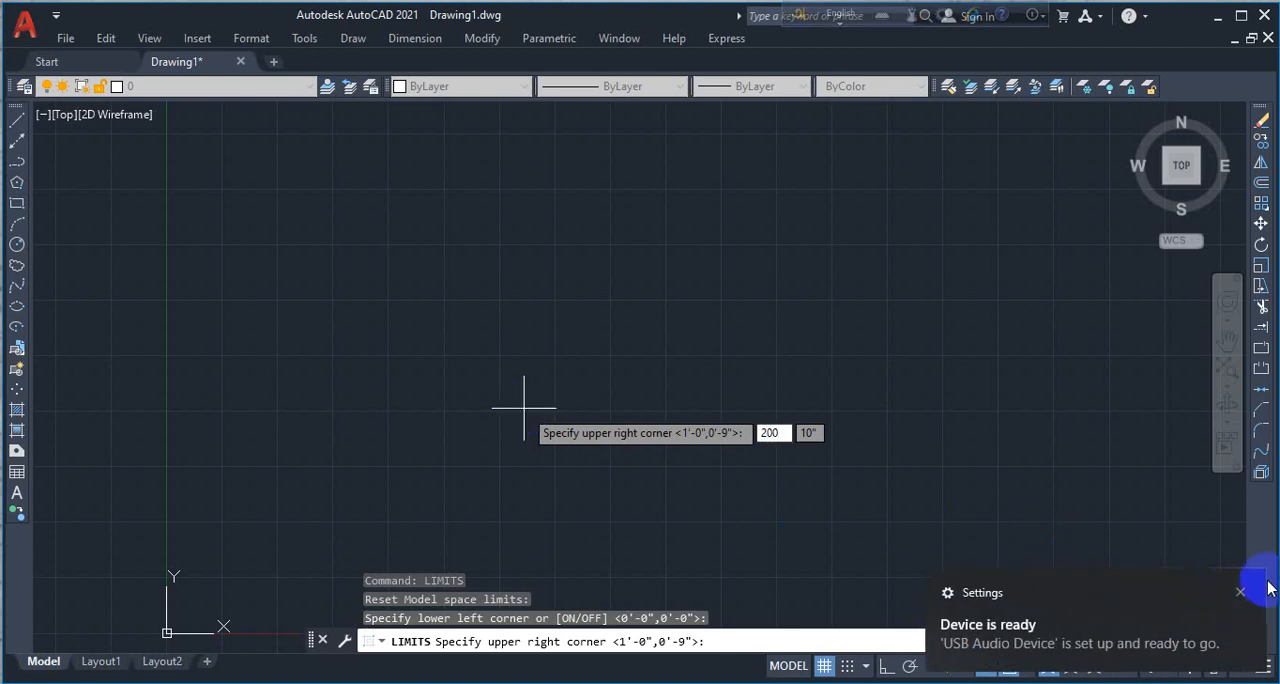
click(1240, 593)
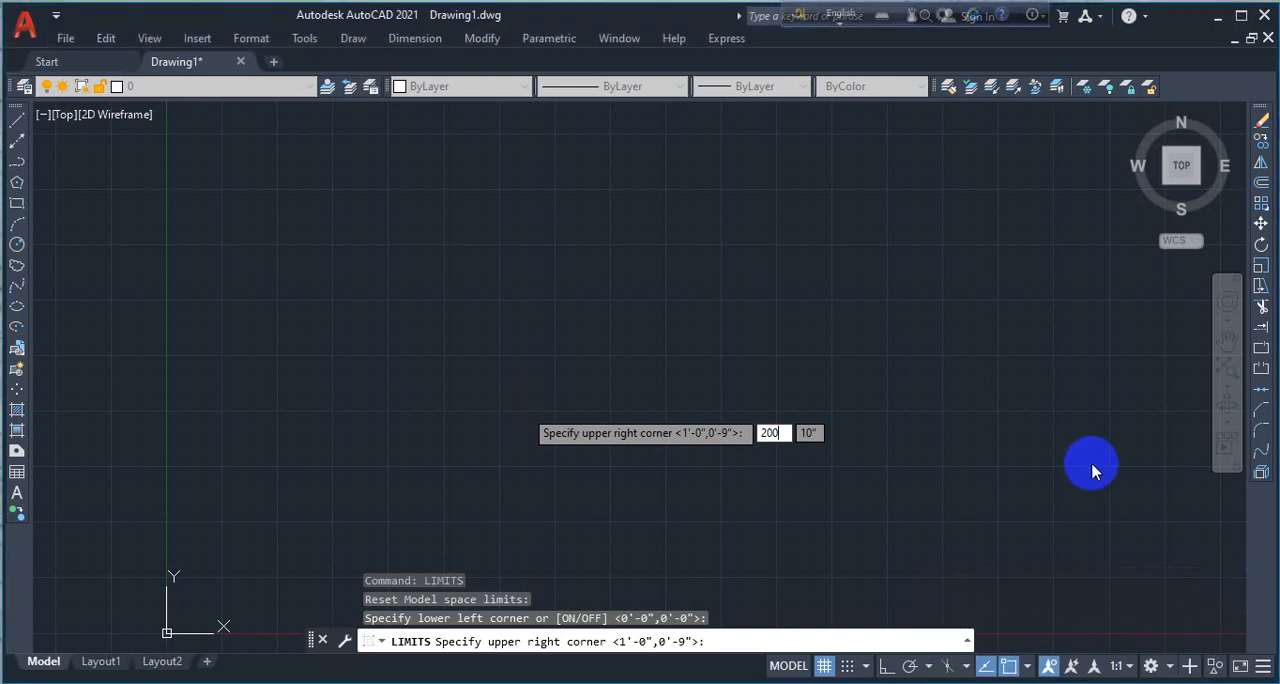
text(200')
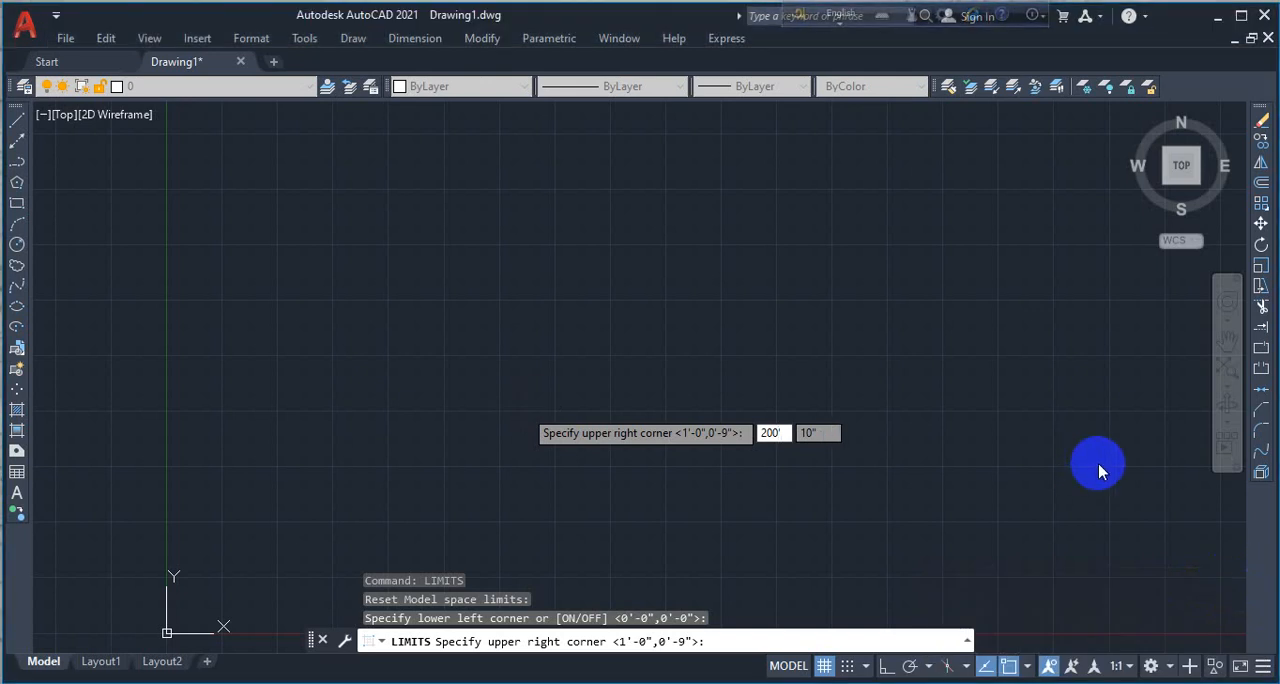
key(Tab)
text(20)
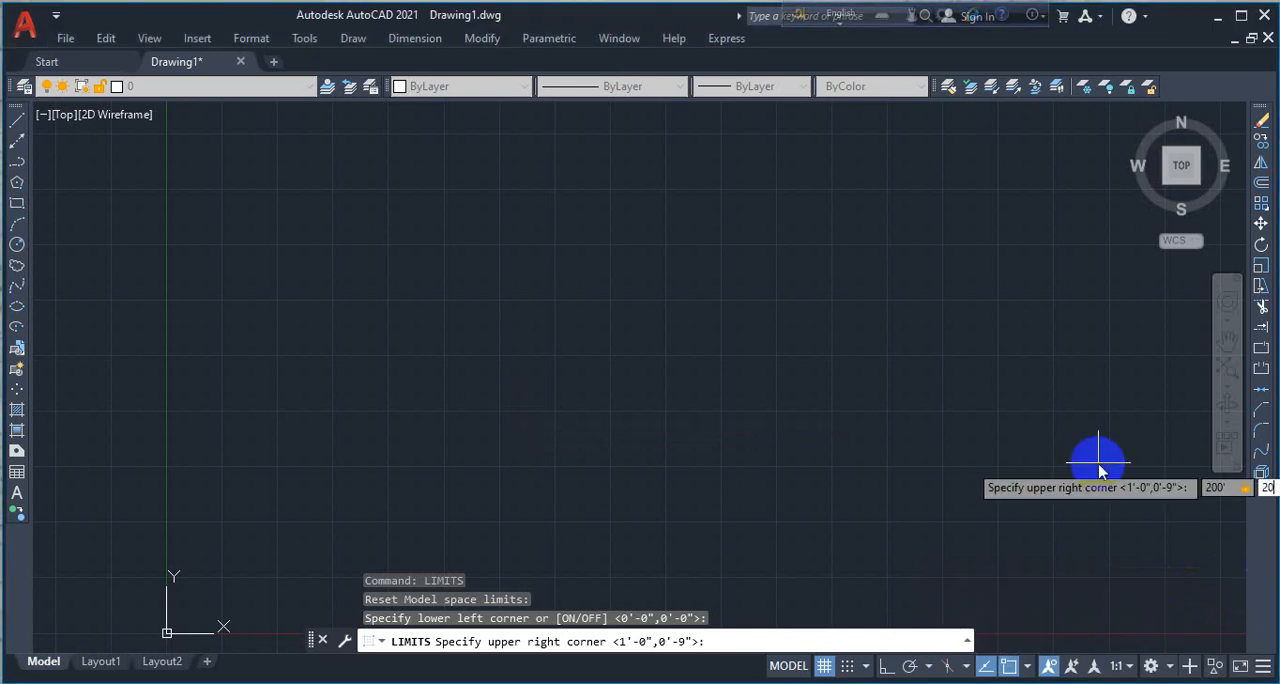
text(0')
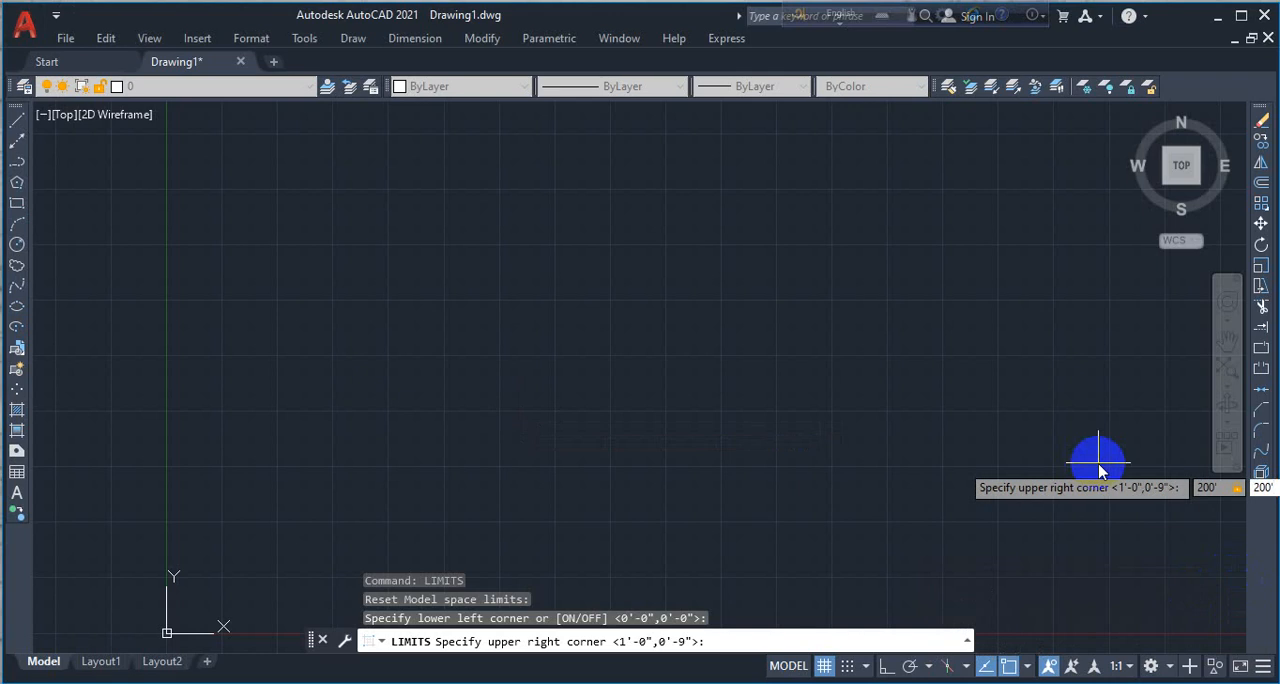
key(Return)
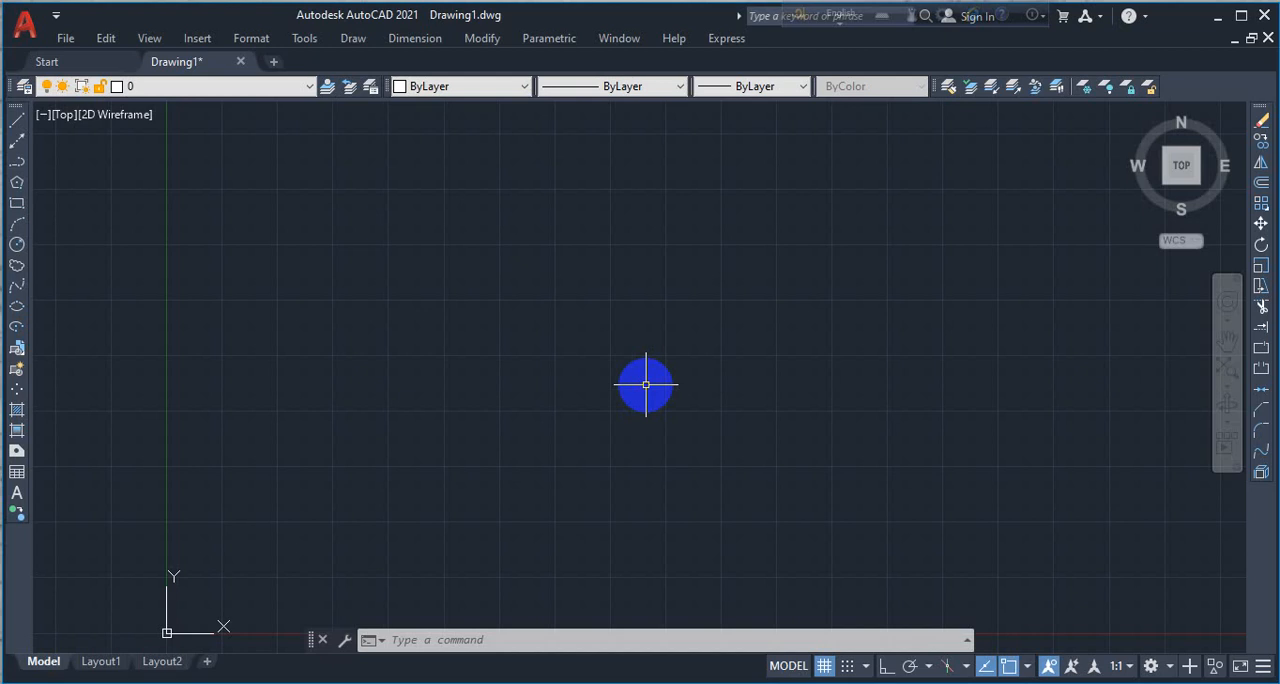
- Zoom the view to All so that it covers the full drawing limits
text(z)
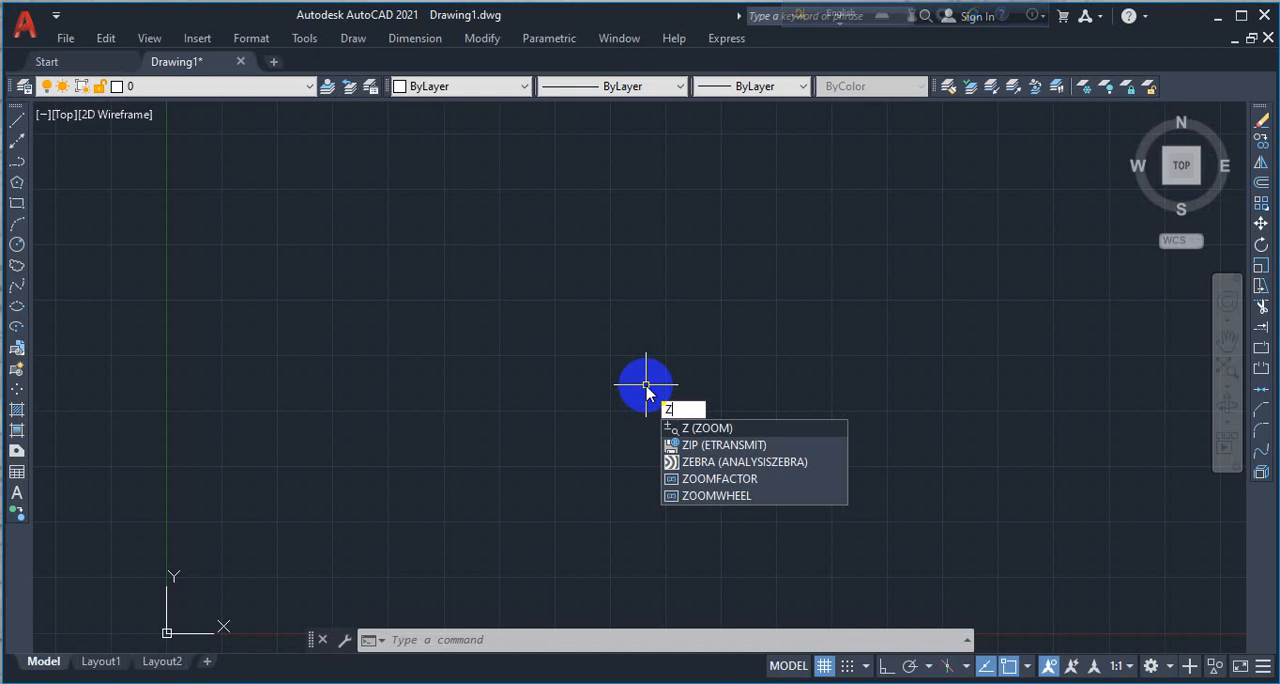
key(Return)
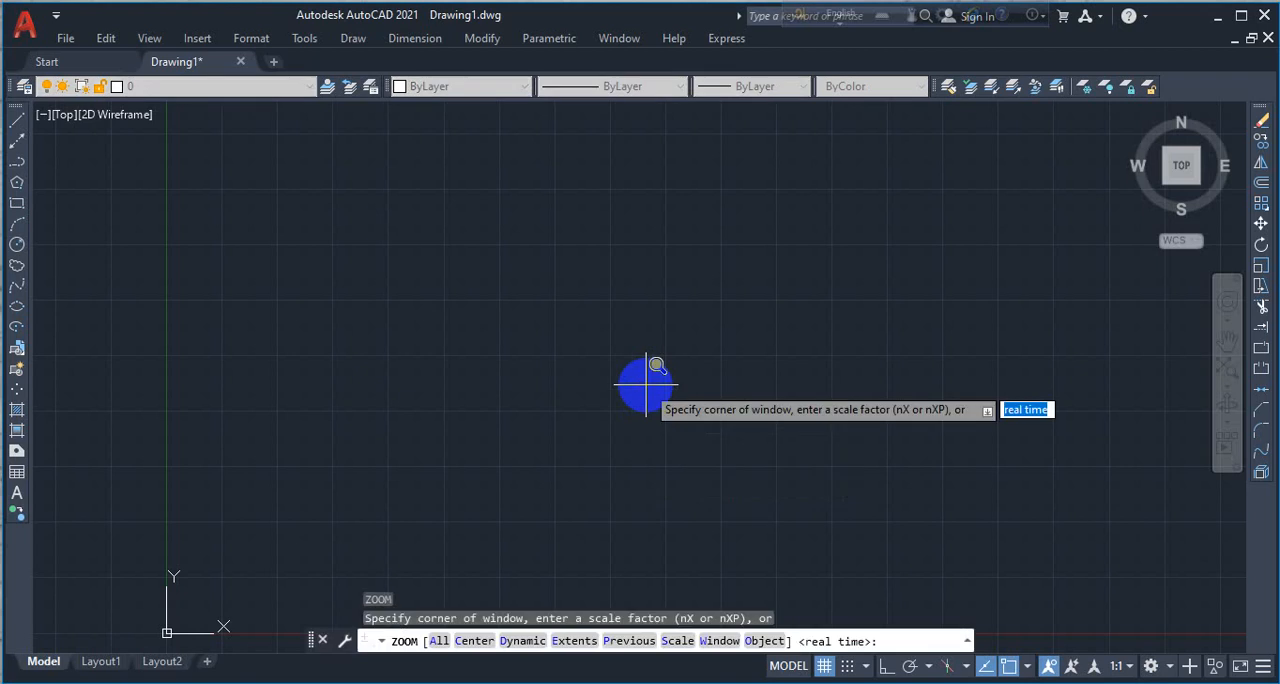
text(a)
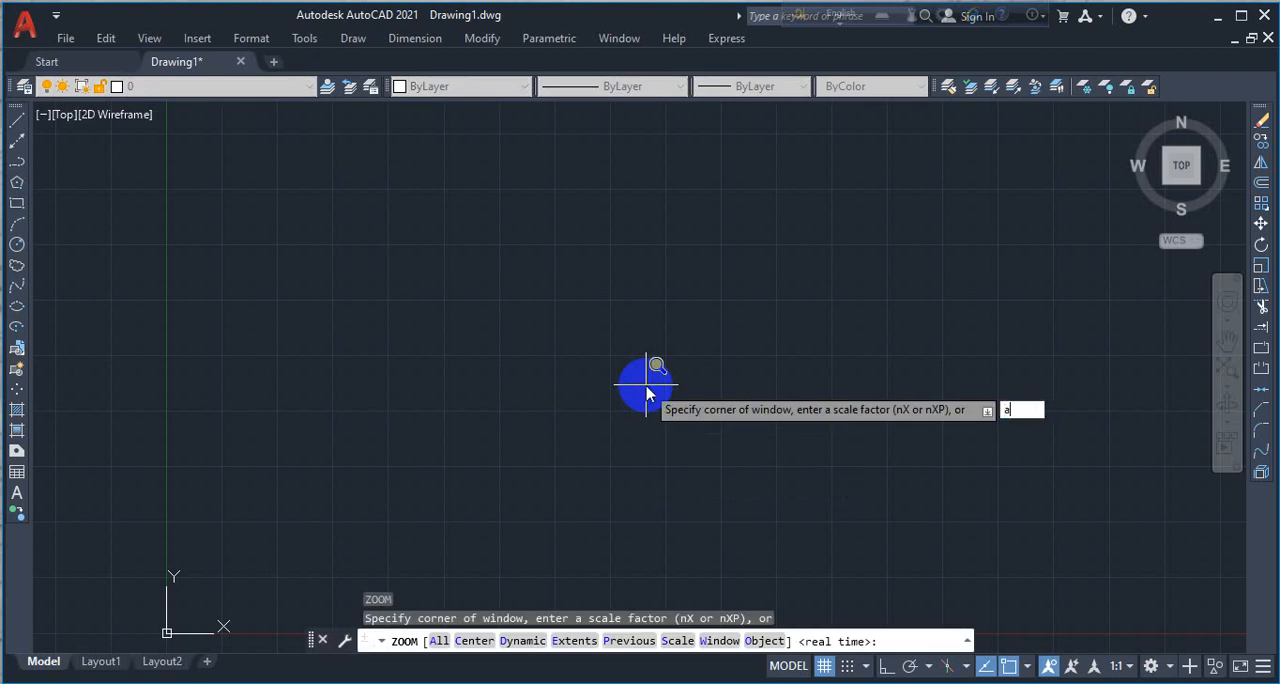
key(Return)
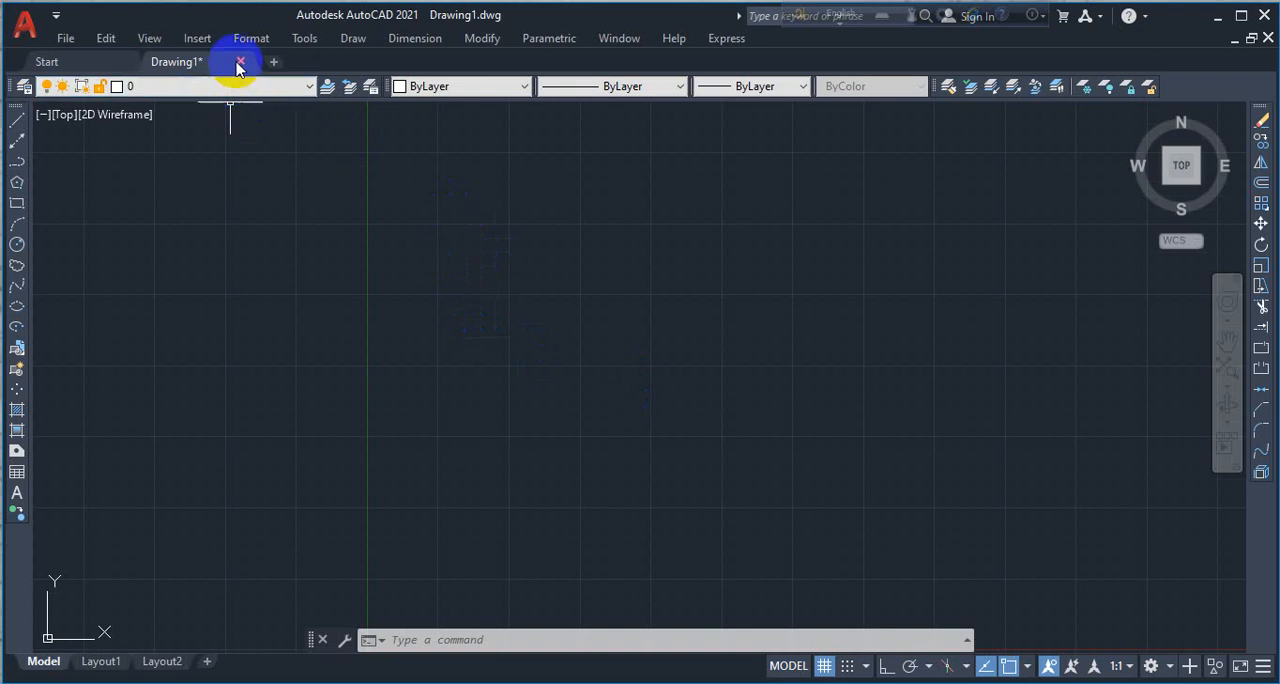
- Change the font of the Standard text style to Verdana
click(248, 38)
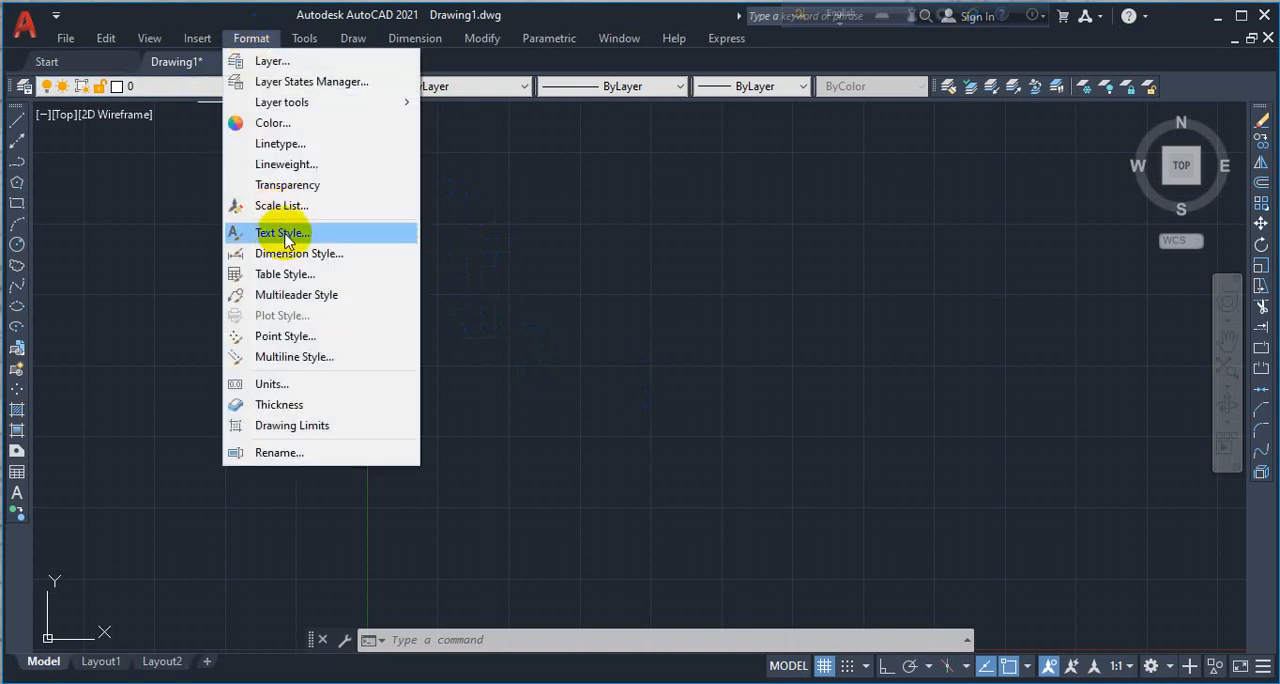
click(285, 233)
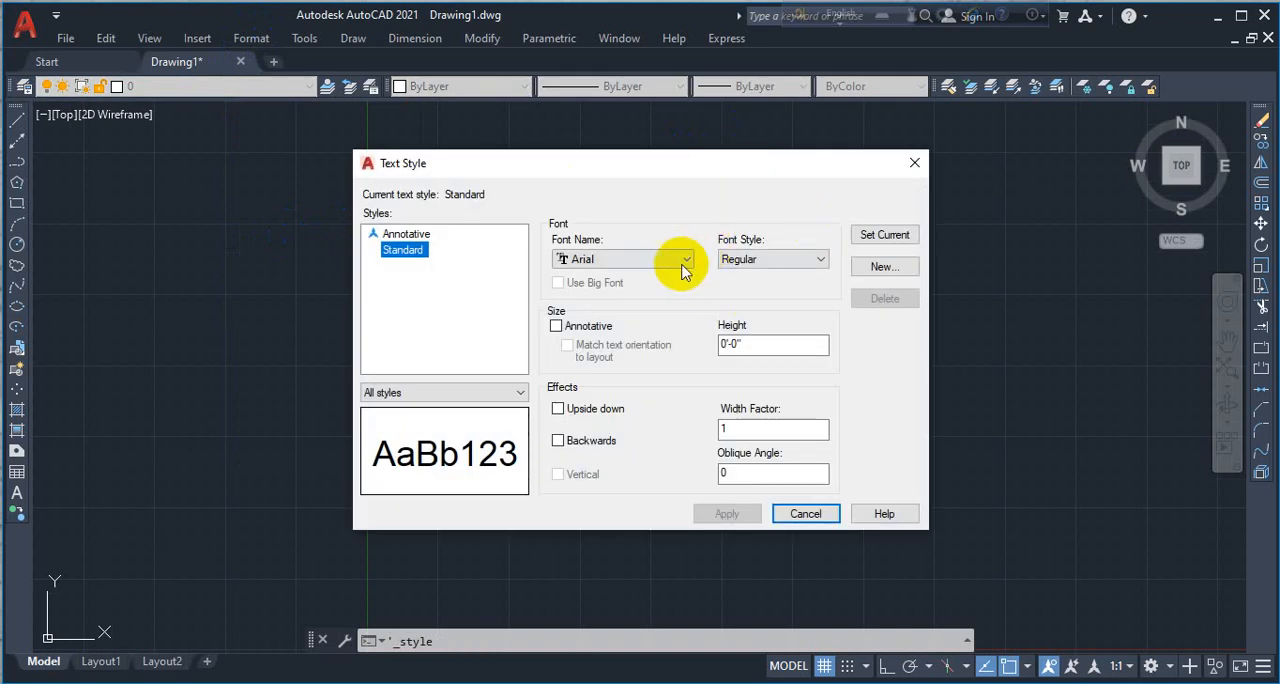
click(596, 259)
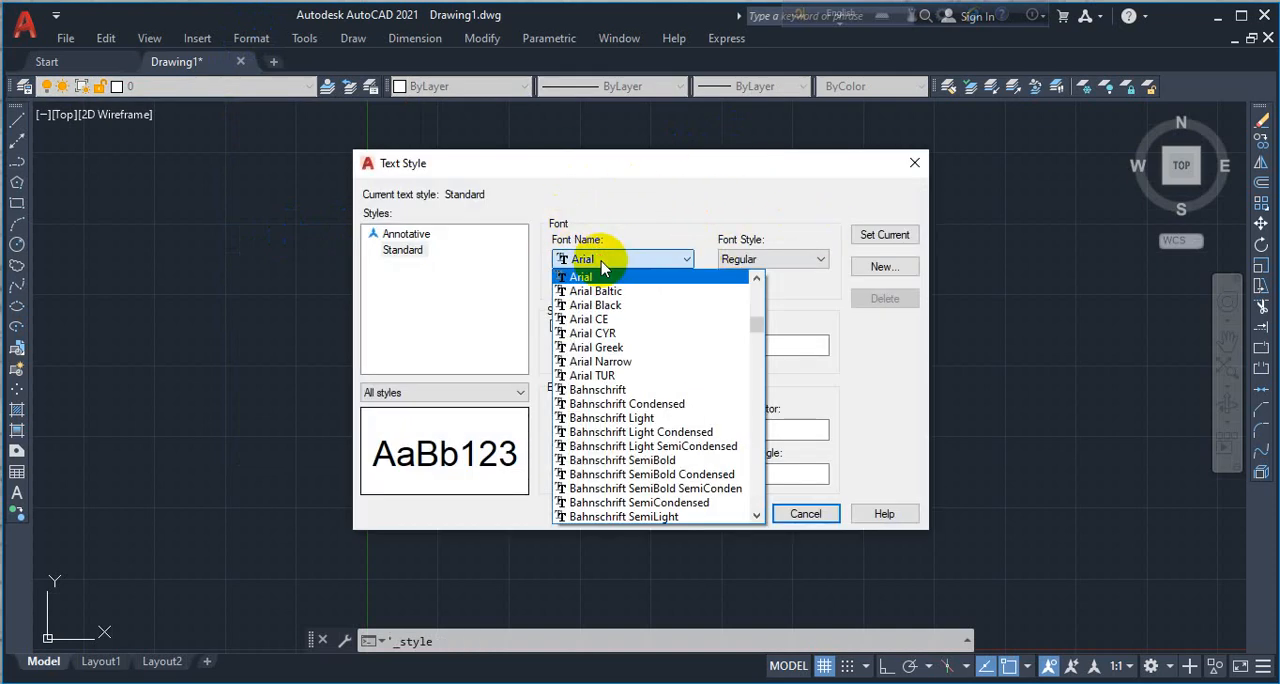
scroll(607, 422, down, 3)
scroll(607, 421, up, 4)
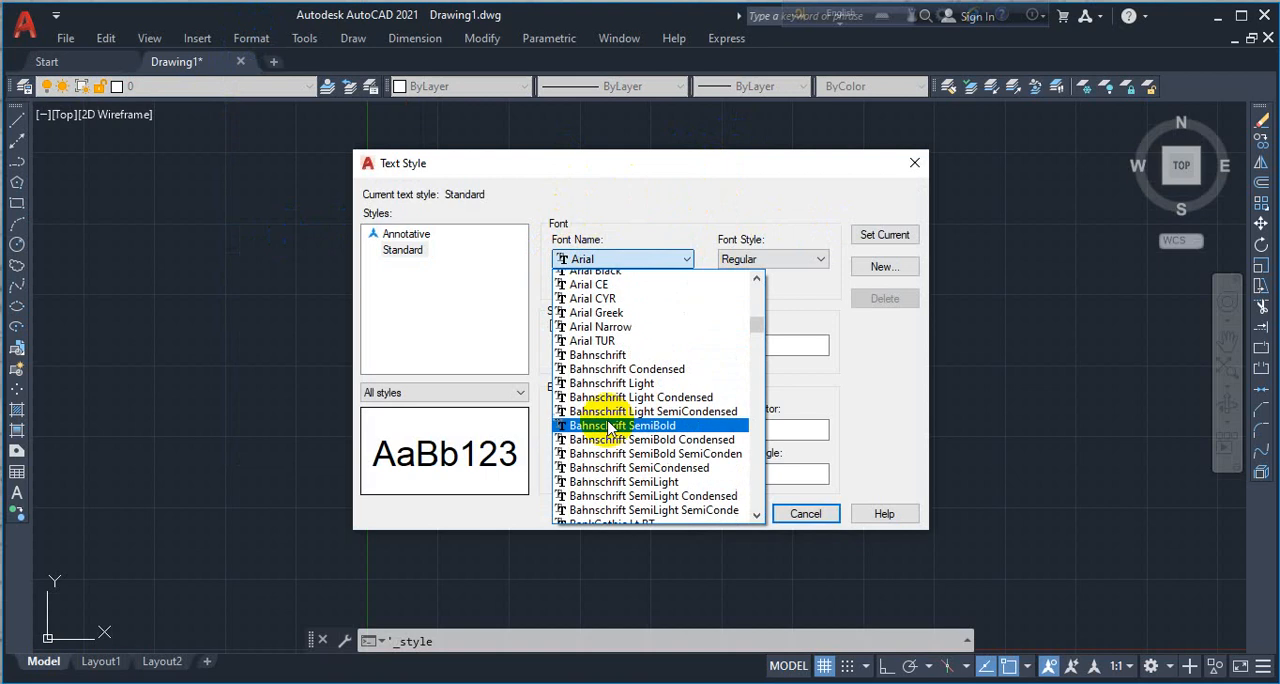
key(v)
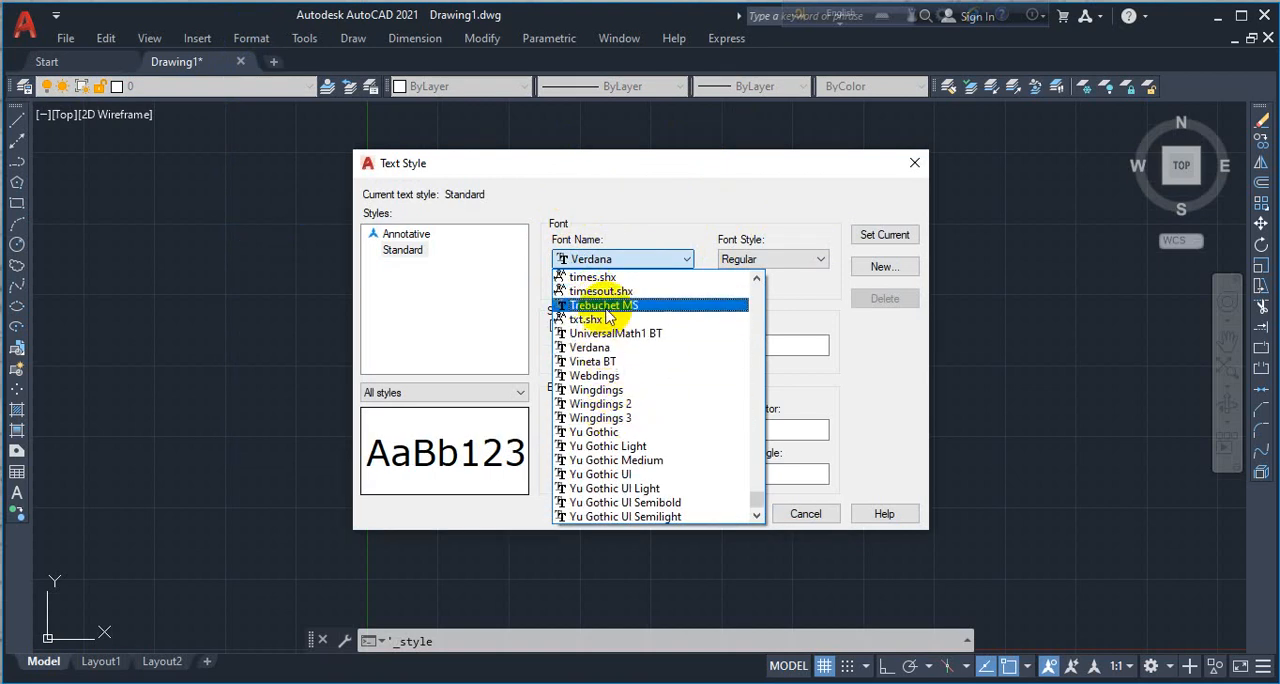
key(Escape)
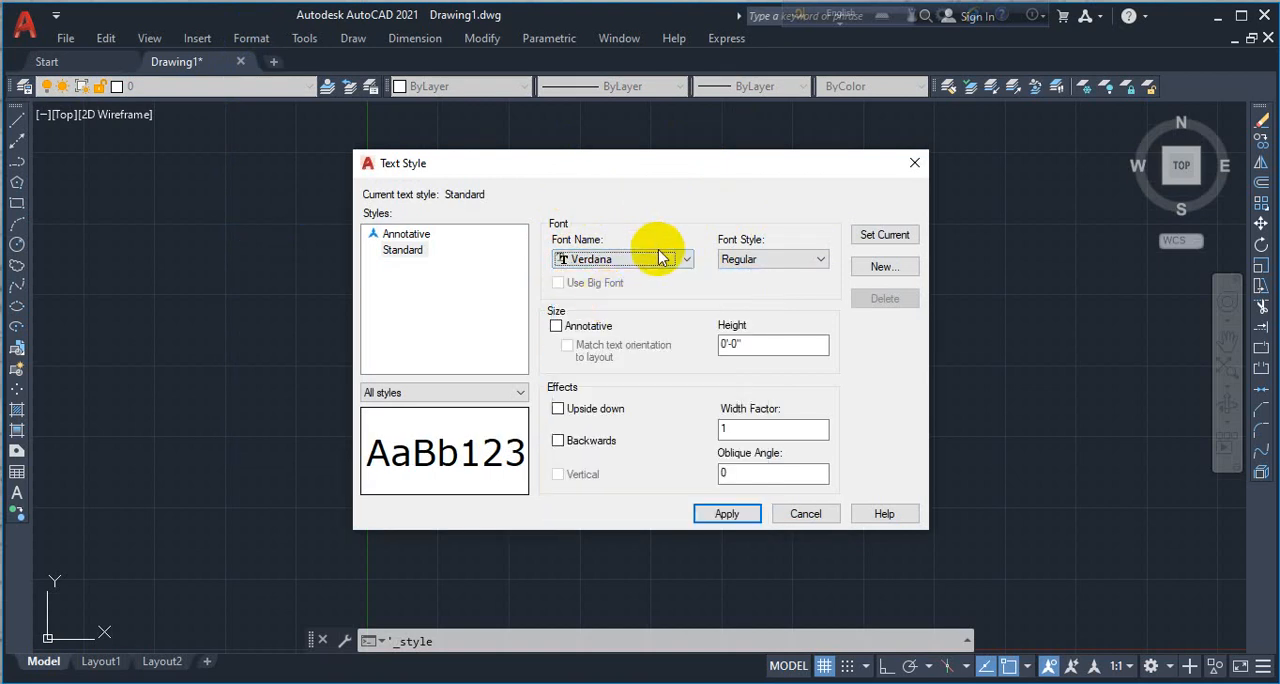
- Set the Standard text style's height to 6 inches, leaving the width factor at 1
double_click(750, 345)
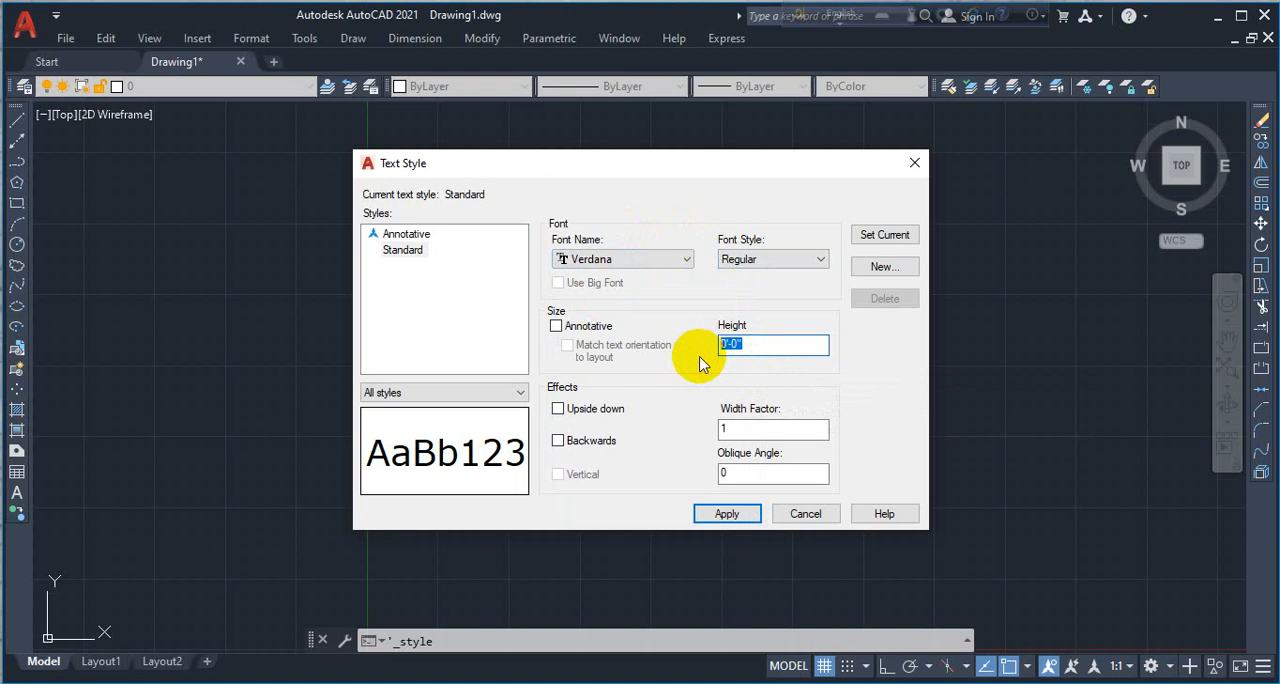
text(6.)
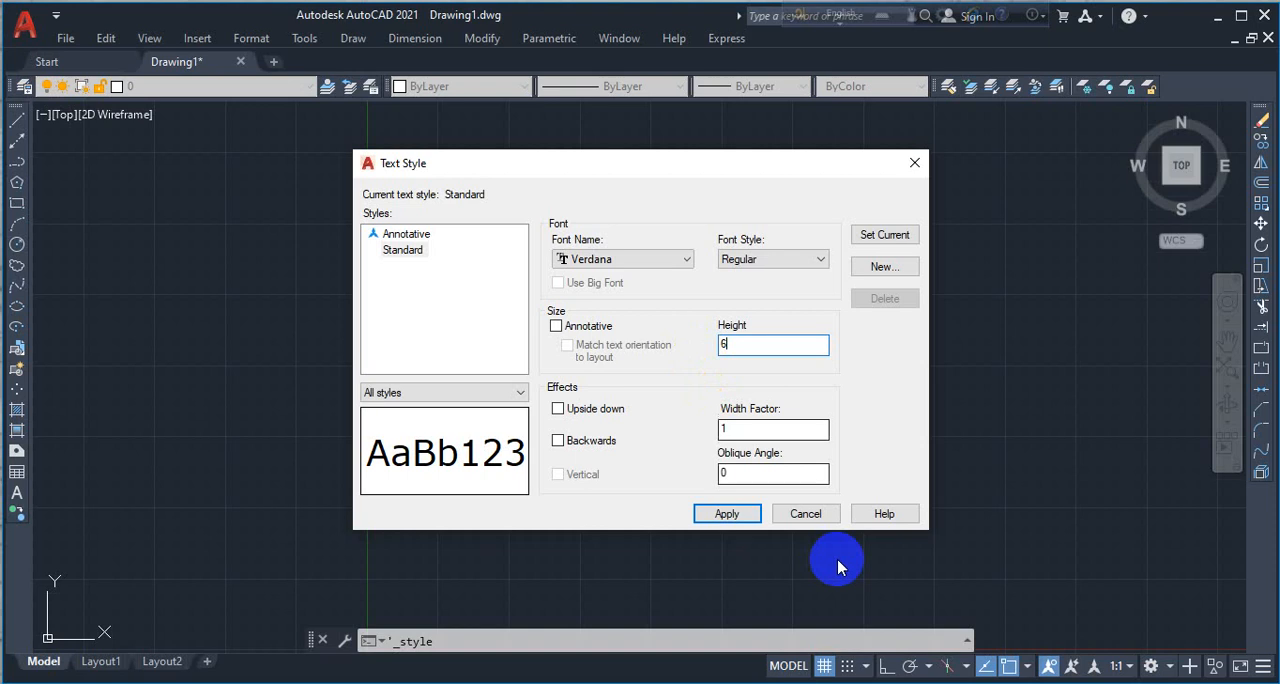
click(750, 428)
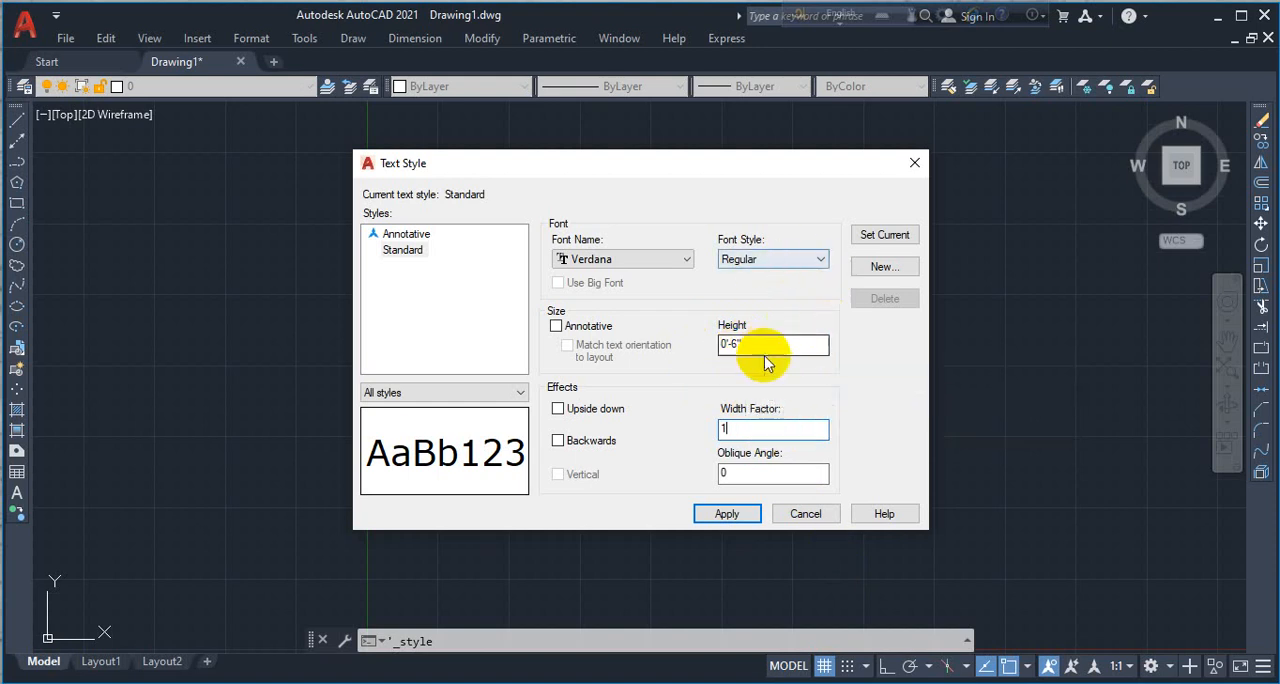
- Make the Standard text style current, save its changes, and close the text style settings
click(873, 233)
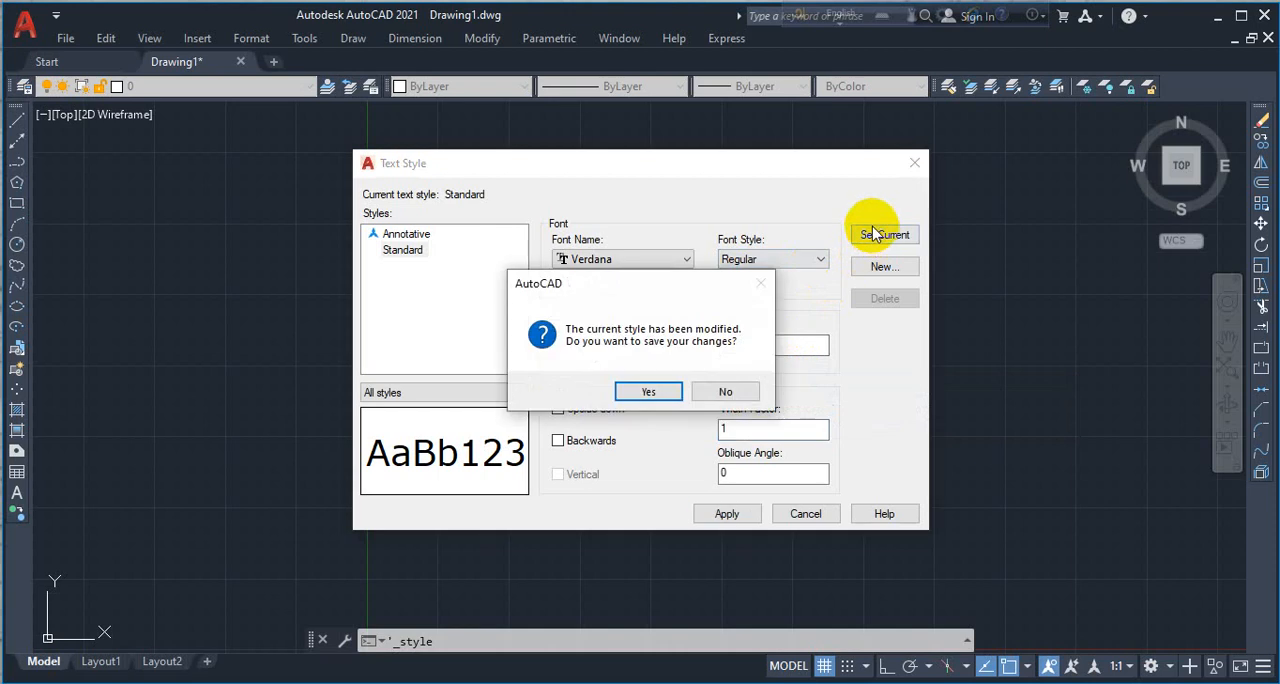
click(666, 393)
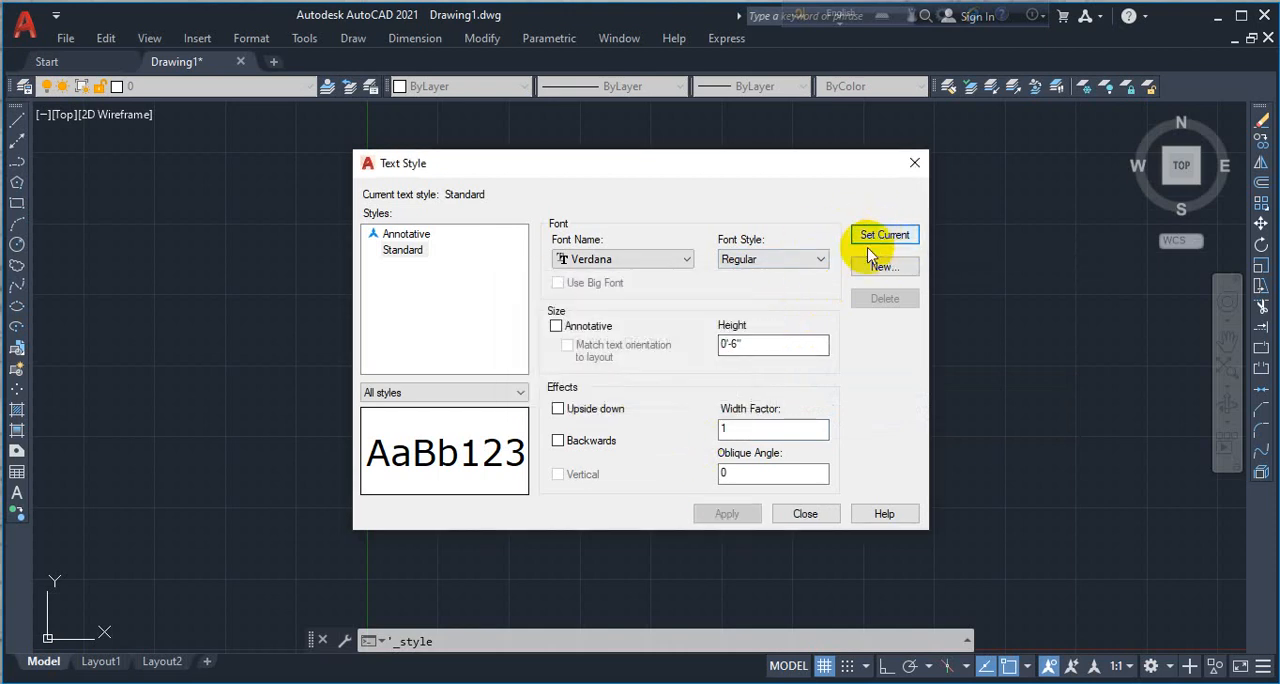
click(912, 165)
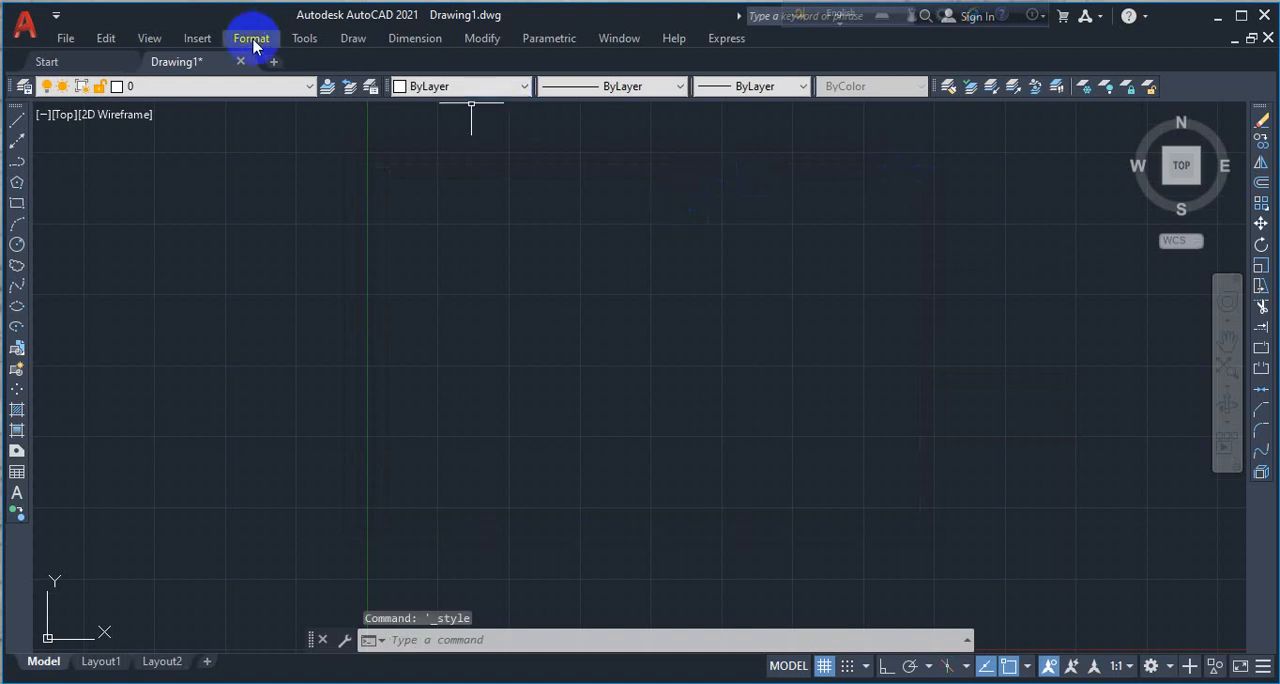
- Modify the Standard dimension style so that the unit format of its linear dimensions is Architectural
click(252, 40)
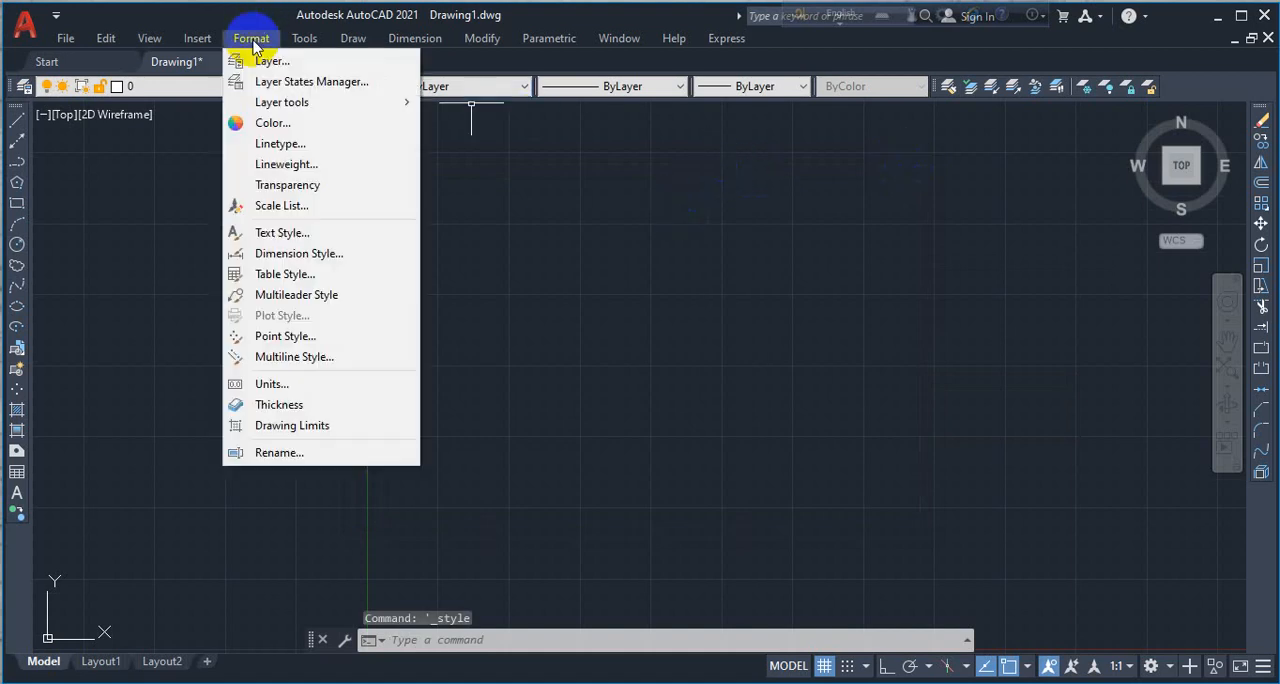
click(335, 254)
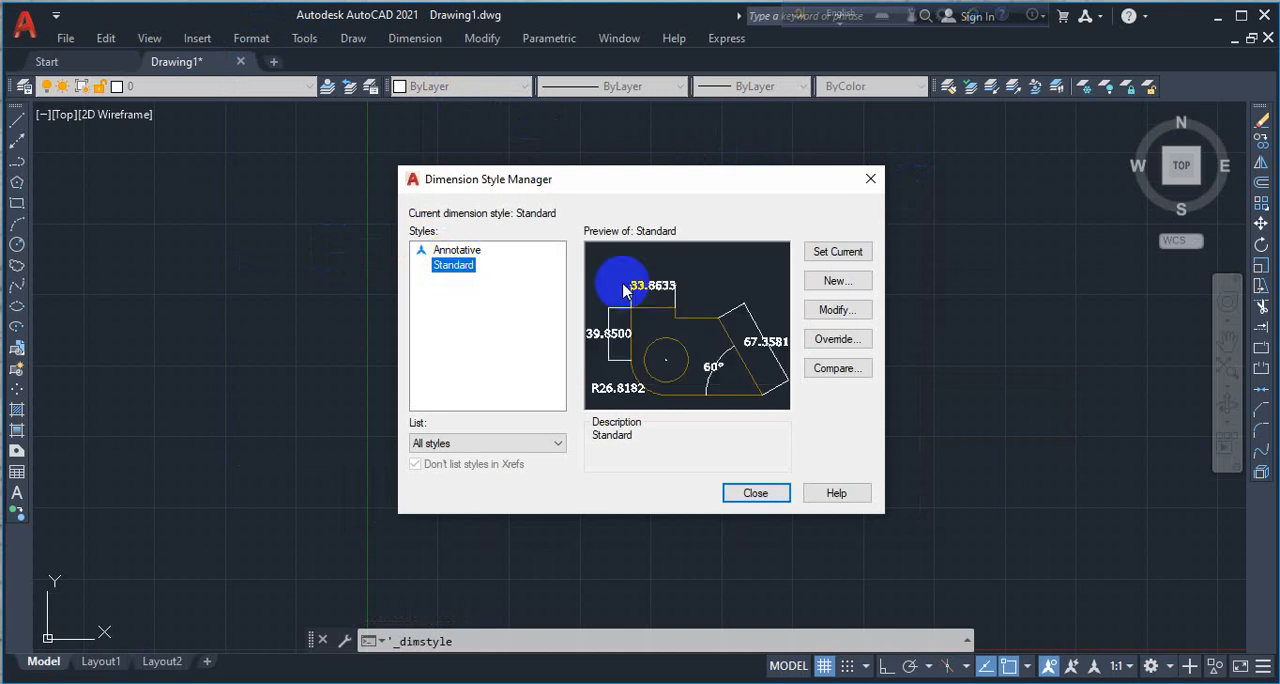
click(838, 310)
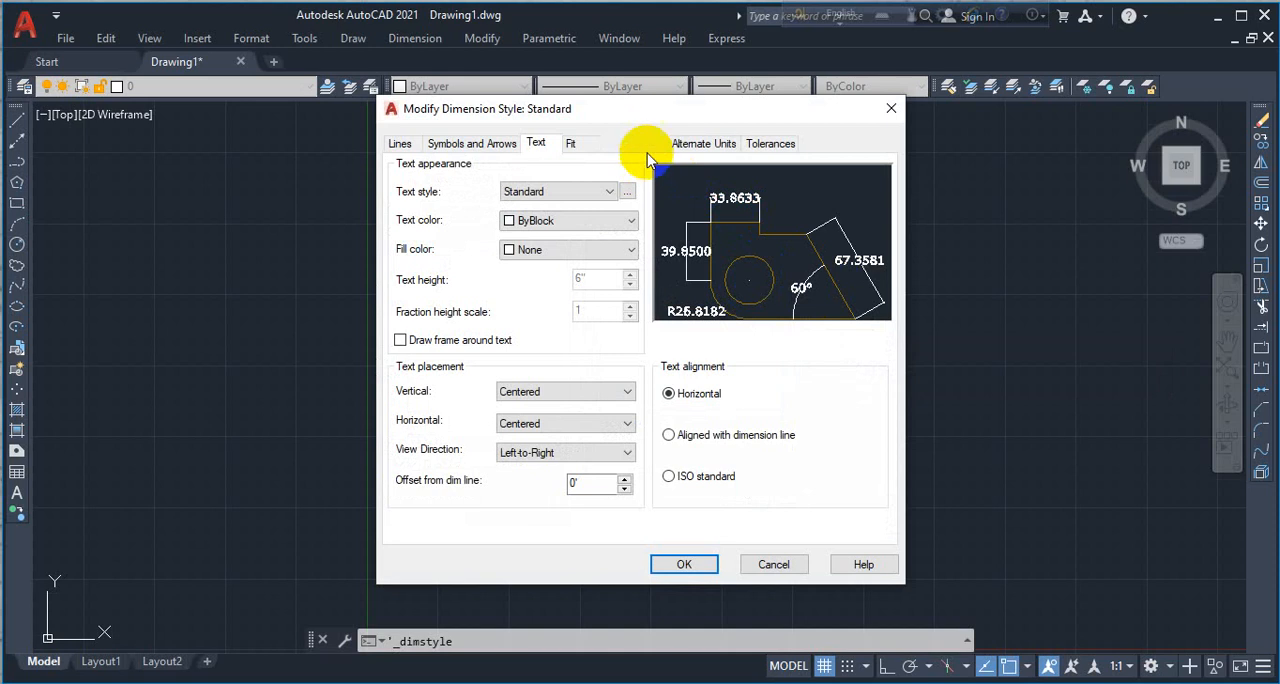
click(654, 145)
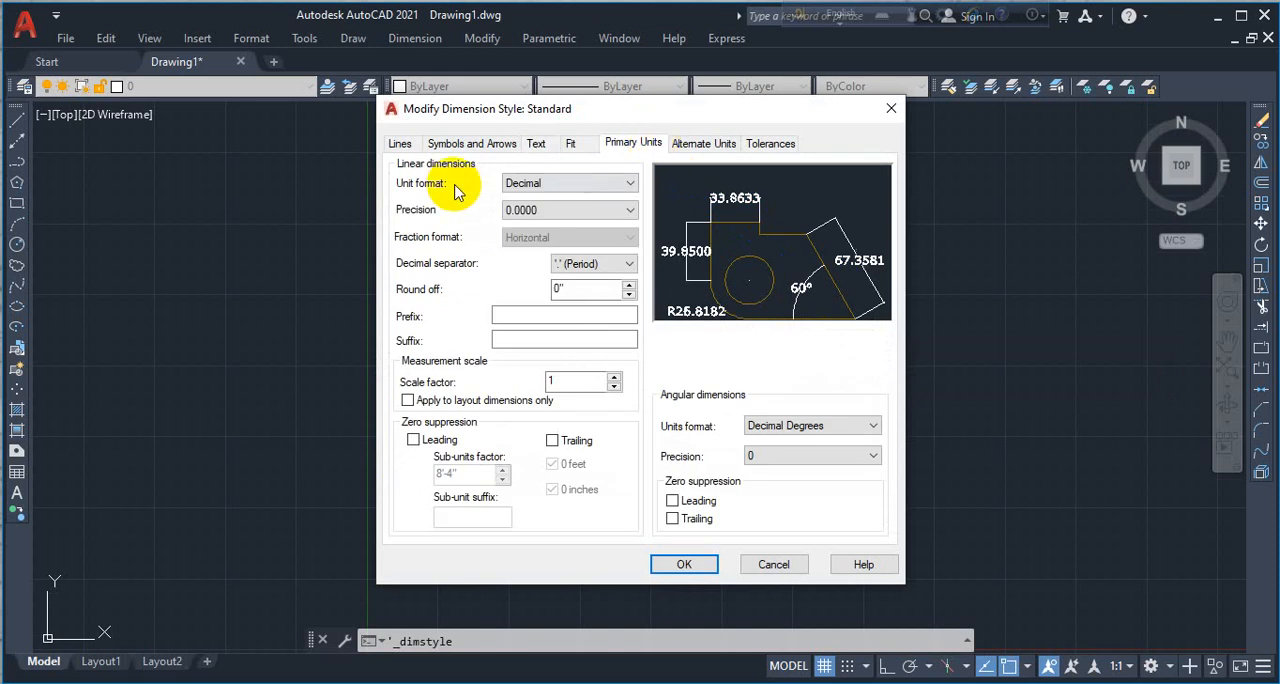
click(522, 182)
click(535, 236)
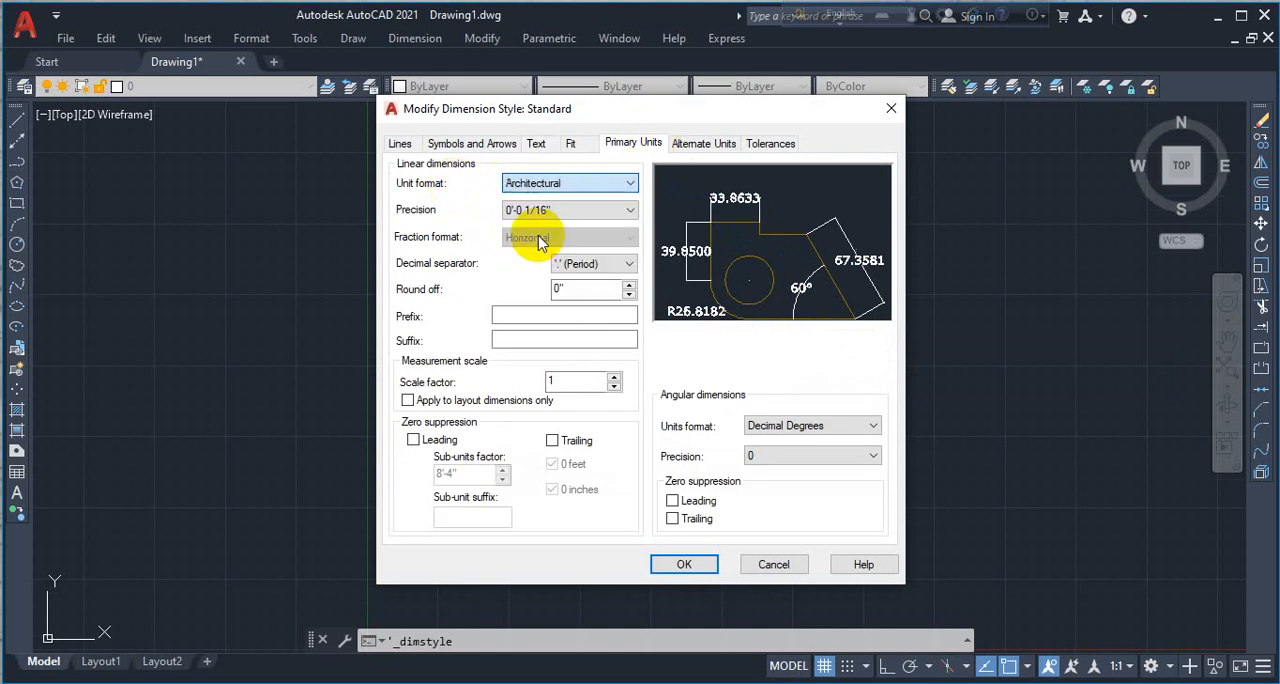
- Set the linear dimension precision to 0'-0", save the changes, and make the Standard dimension style current before closing the style manager
click(530, 211)
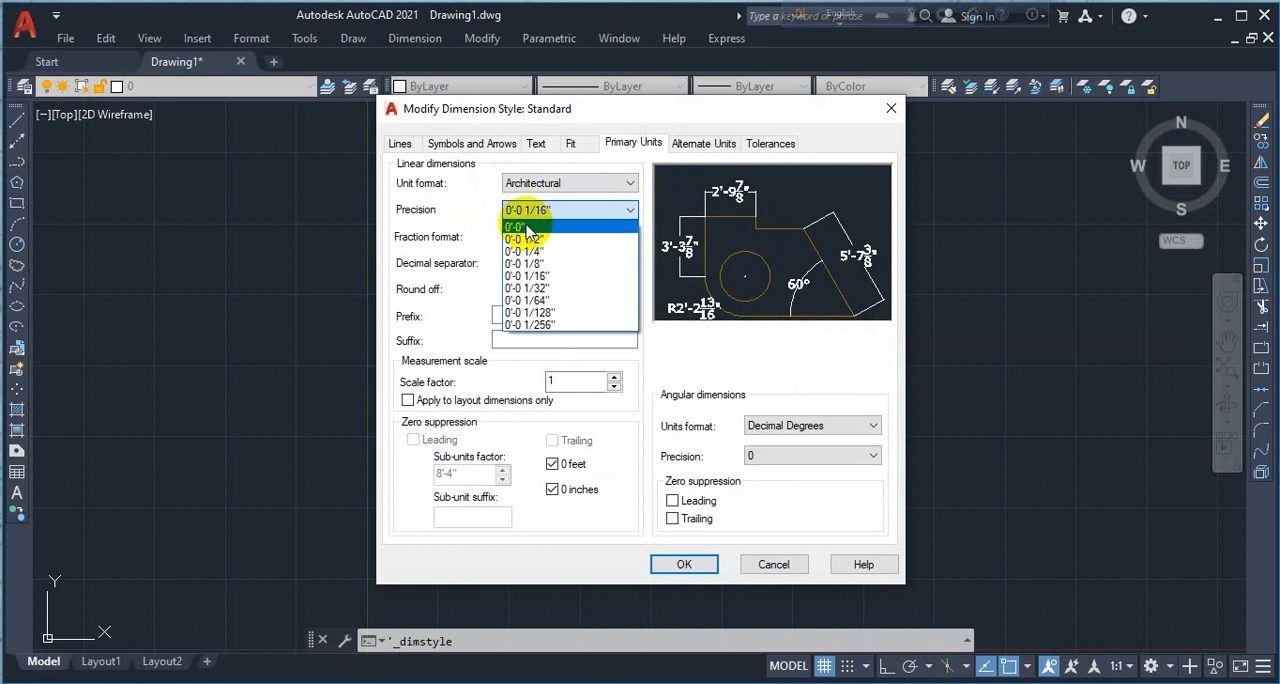
click(527, 229)
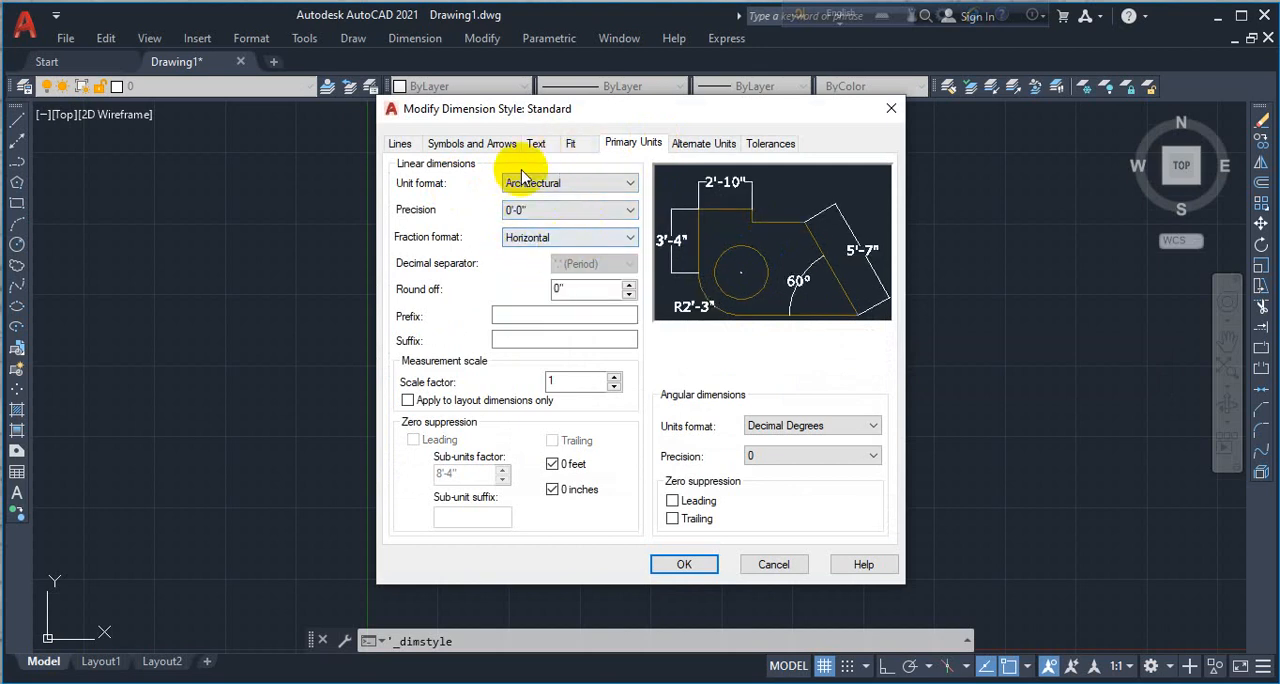
click(536, 143)
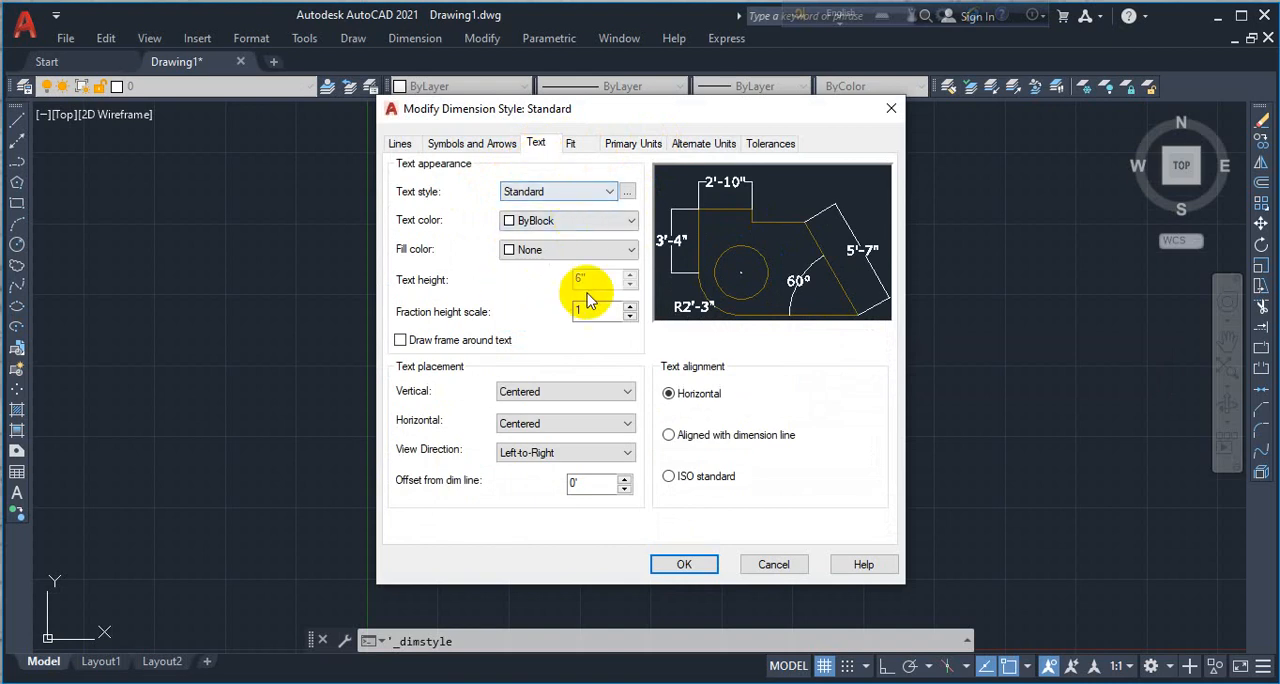
click(682, 564)
click(845, 252)
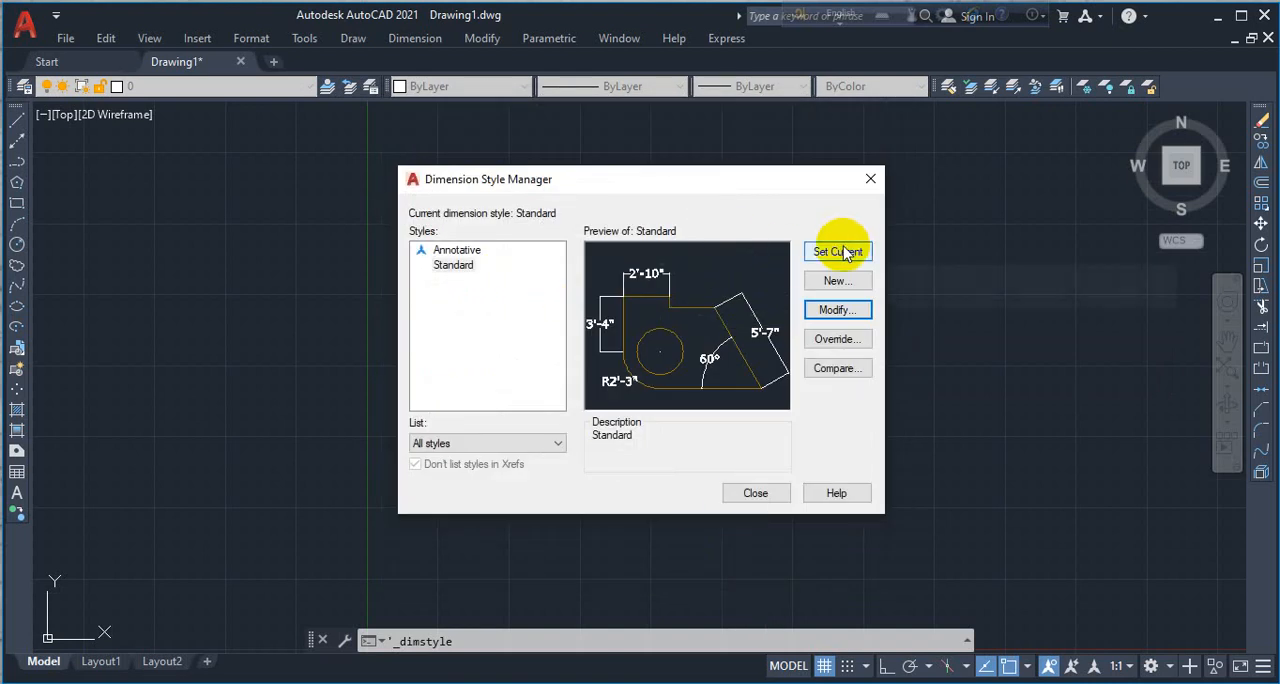
click(757, 493)
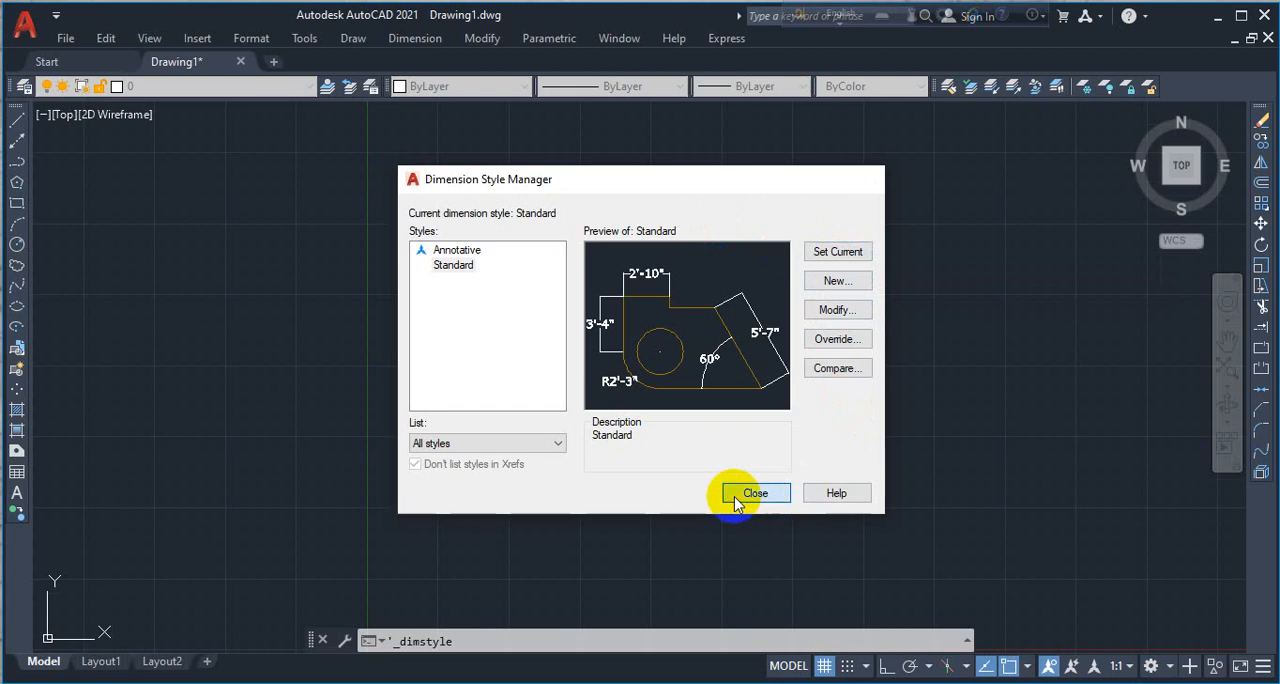
- Create a new layer named Boundary Wall in the layer properties and assign it index color 130
click(24, 87)
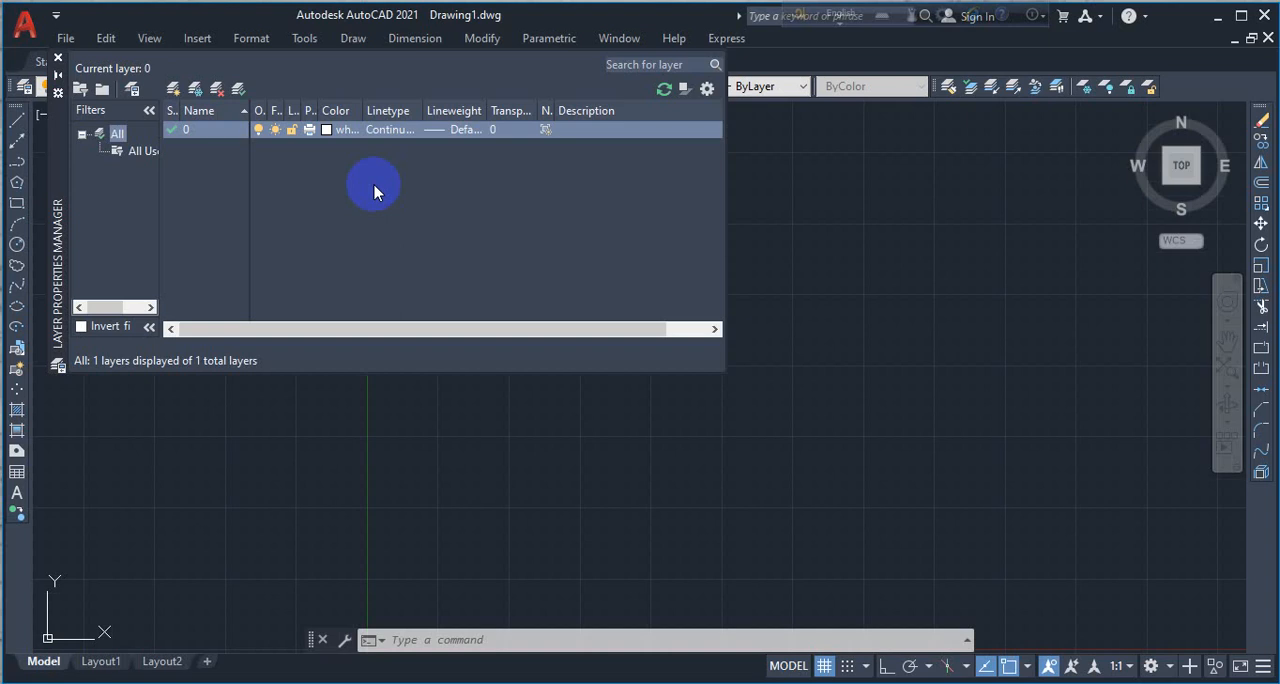
click(176, 90)
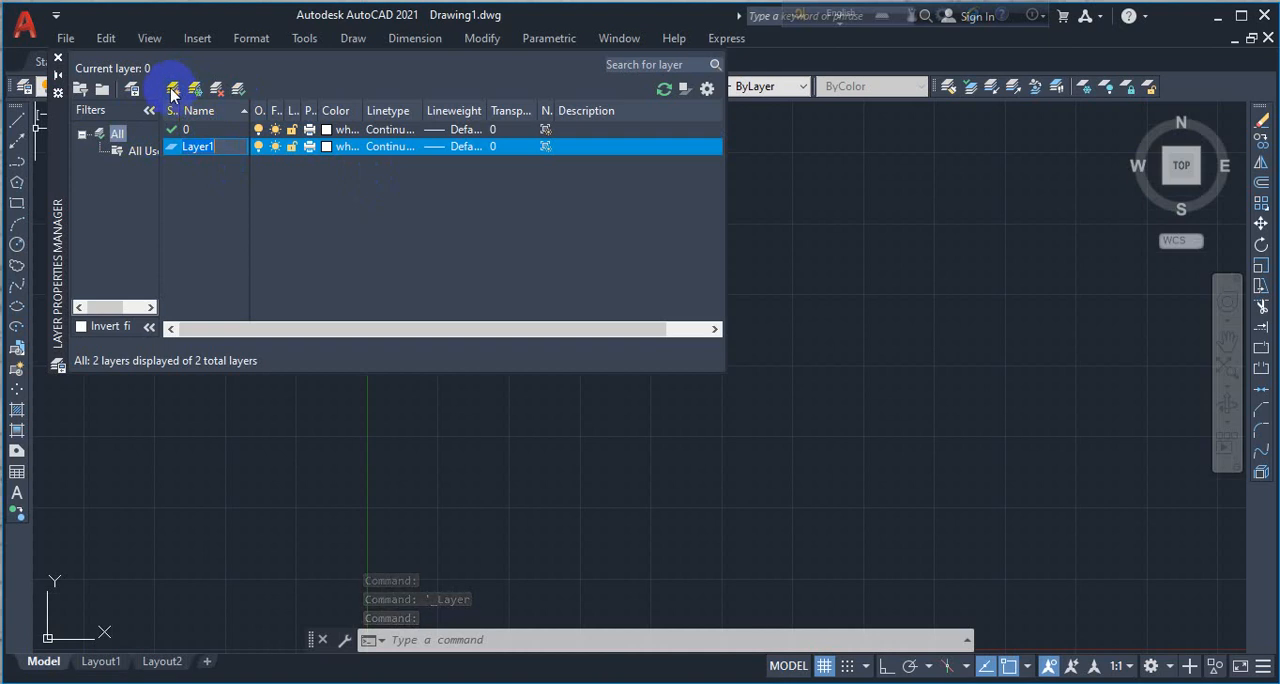
click(186, 148)
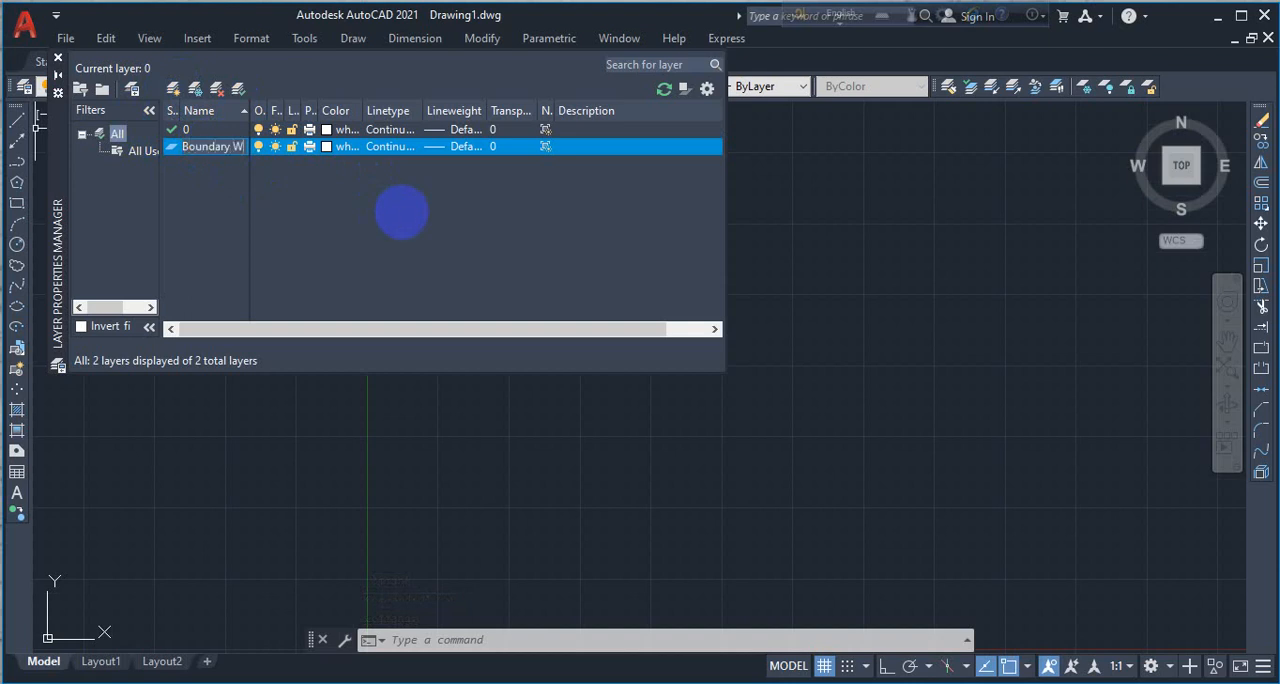
text(Boundary Wal)
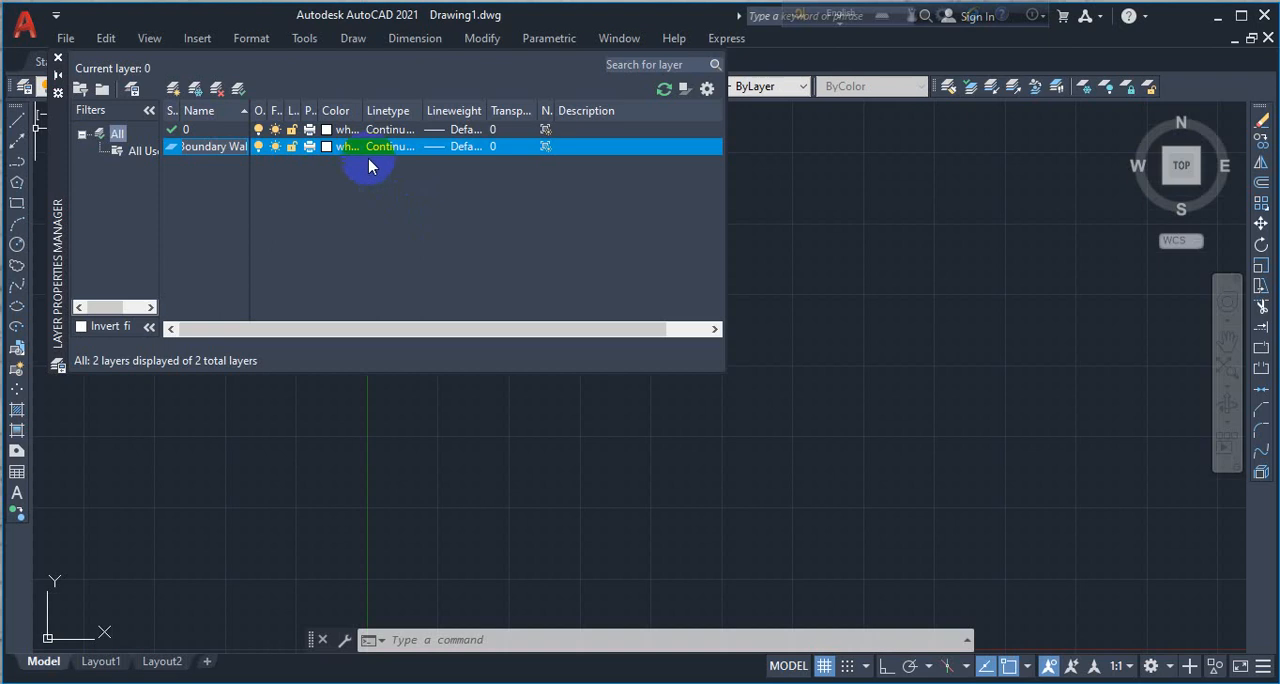
click(330, 147)
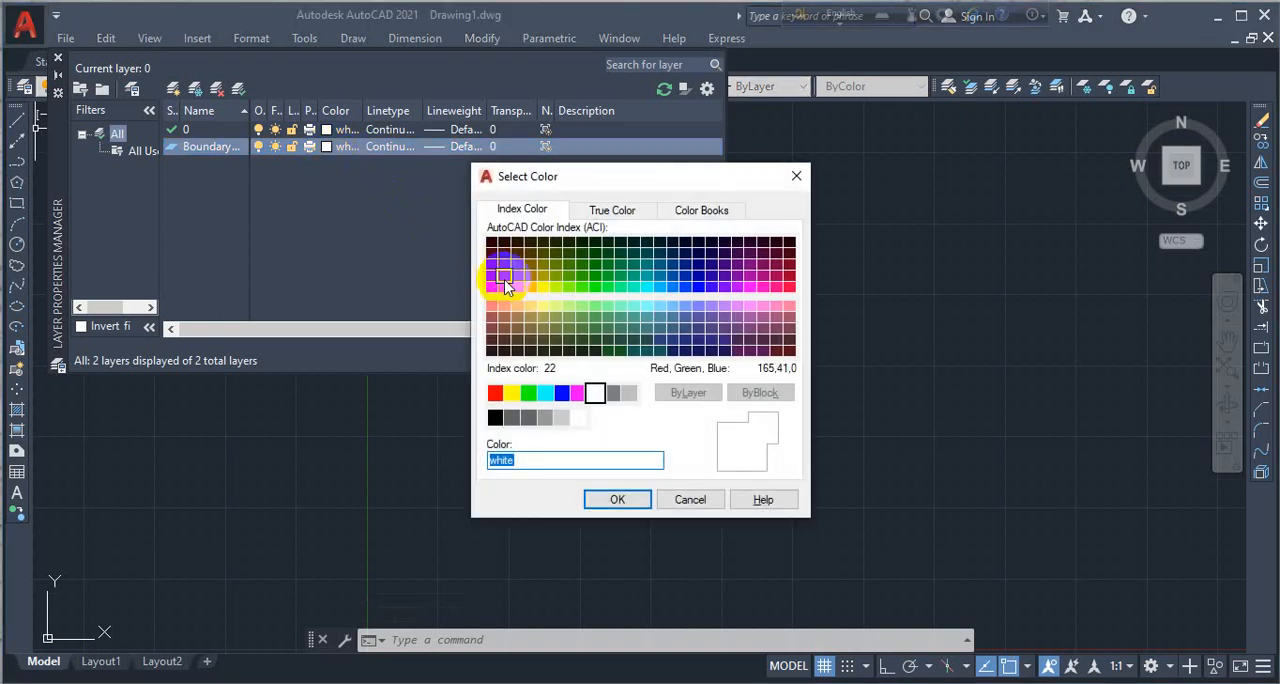
click(647, 287)
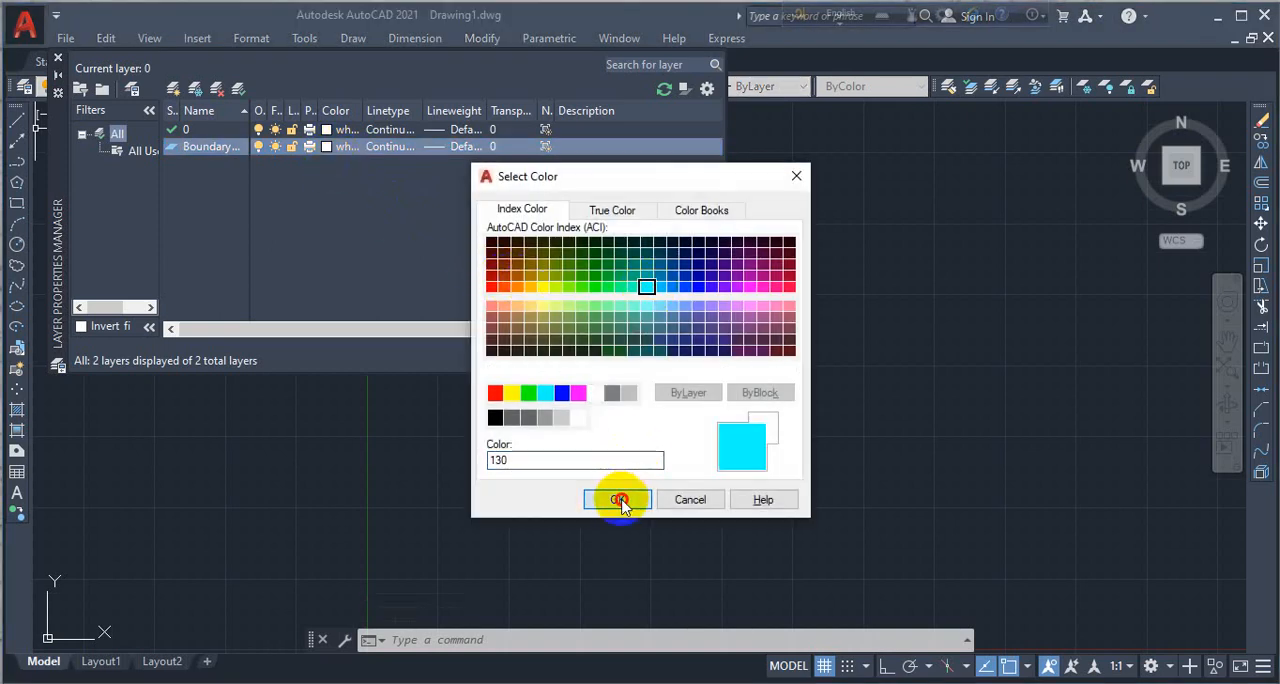
click(619, 499)
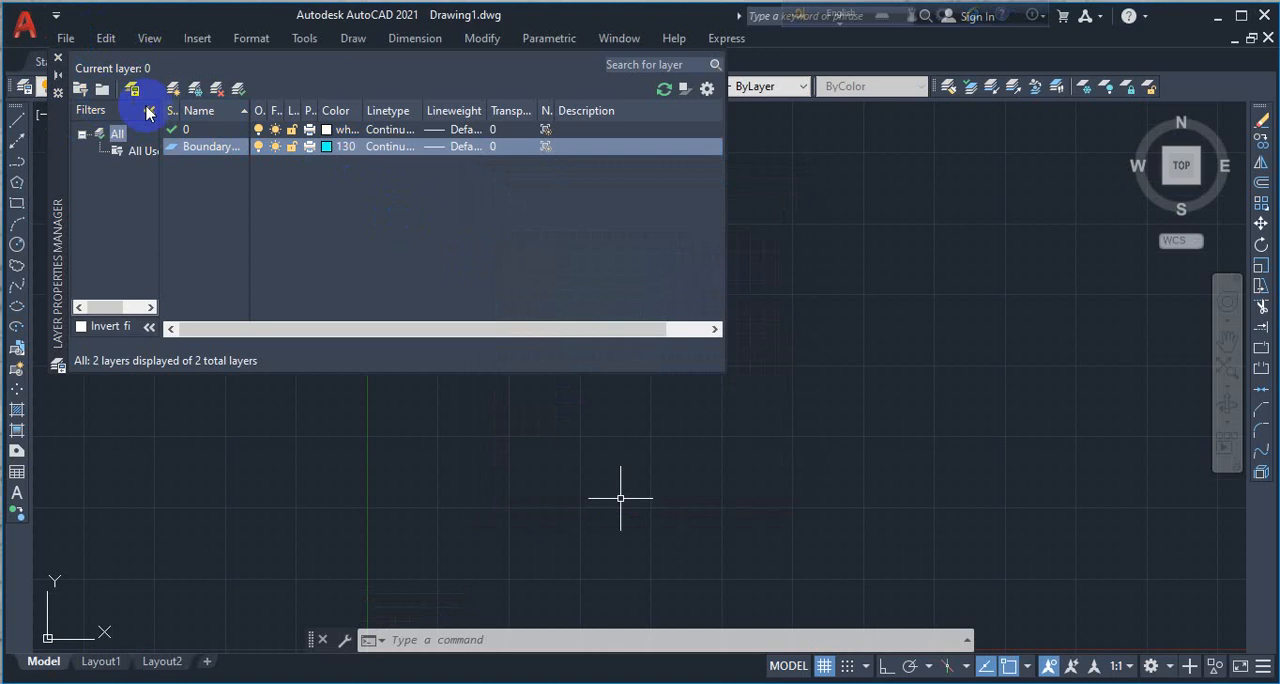
- Create a new layer named Wall and assign it index color 191
click(173, 88)
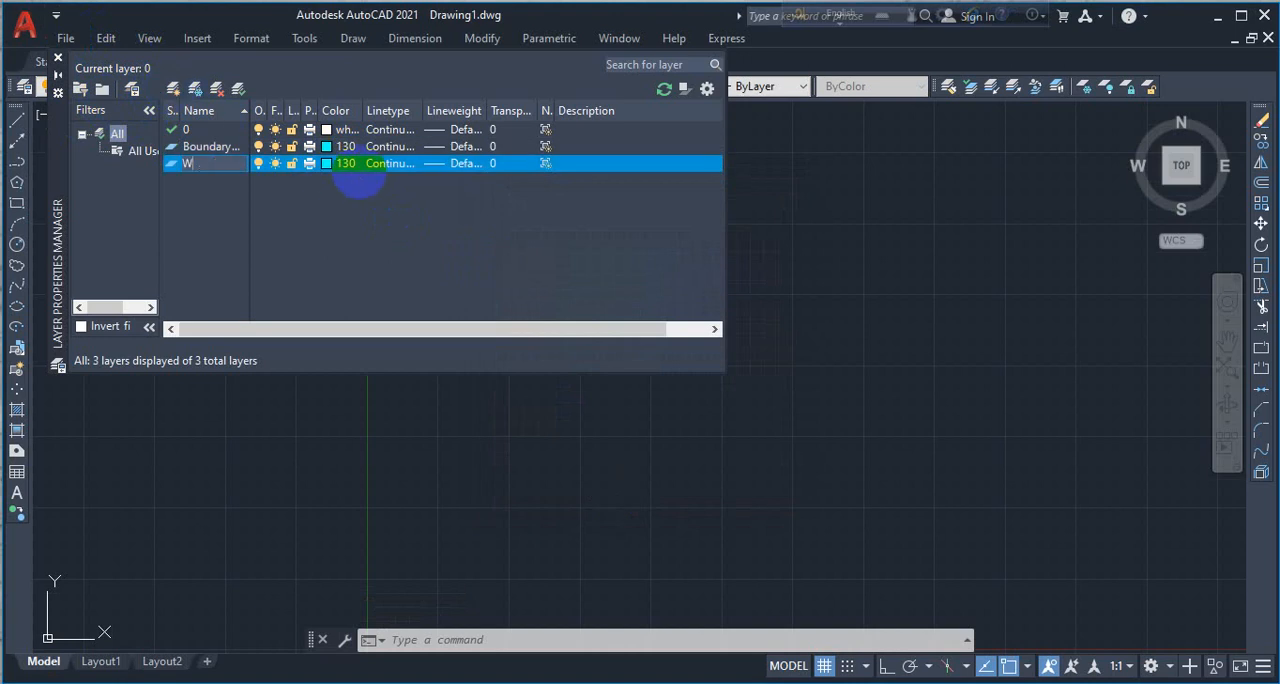
click(348, 164)
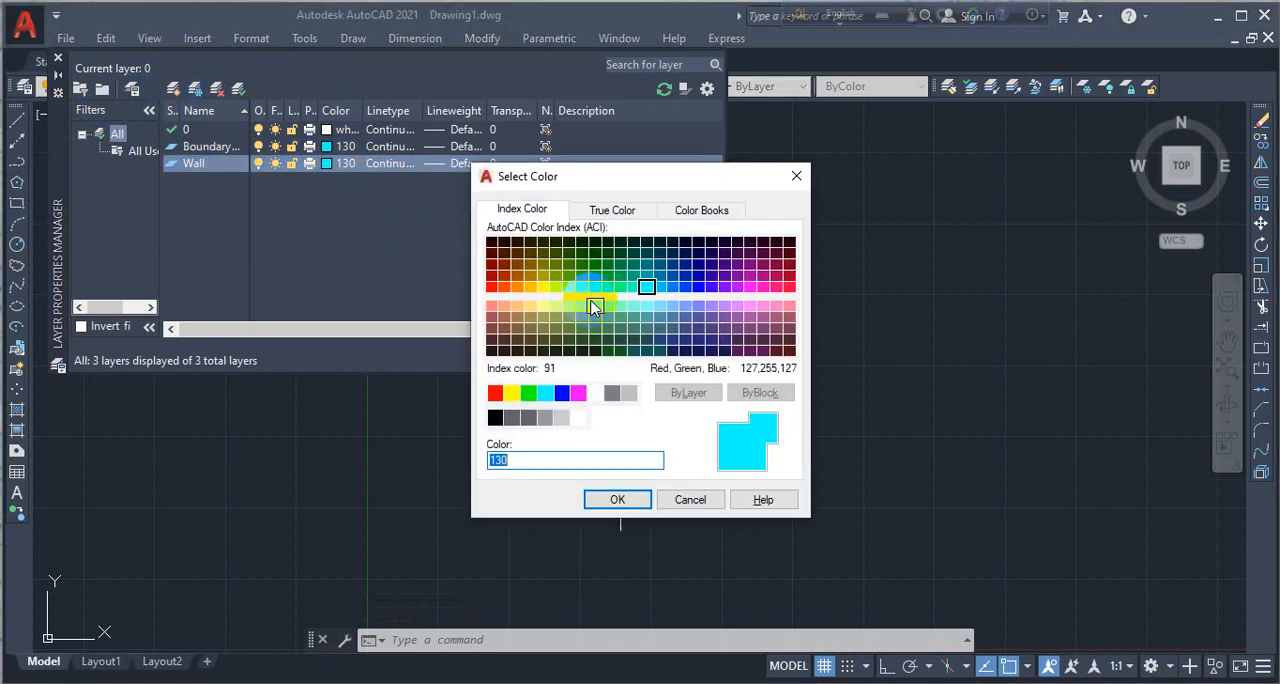
click(542, 267)
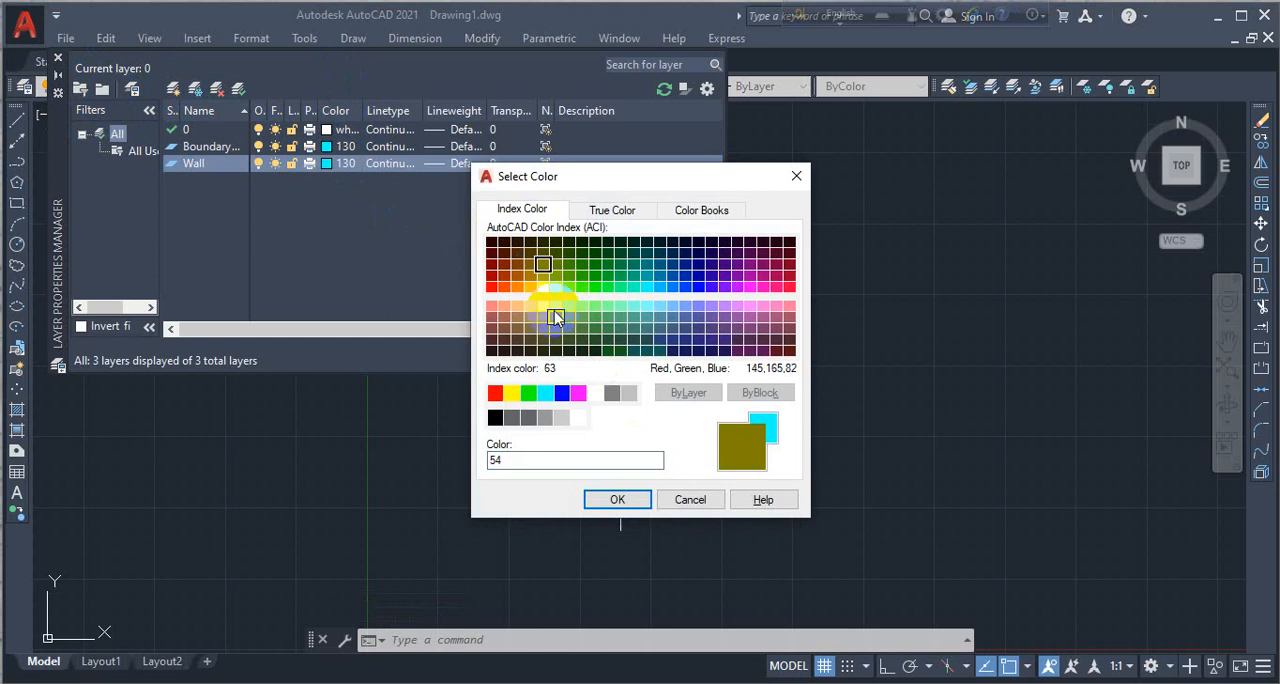
click(728, 310)
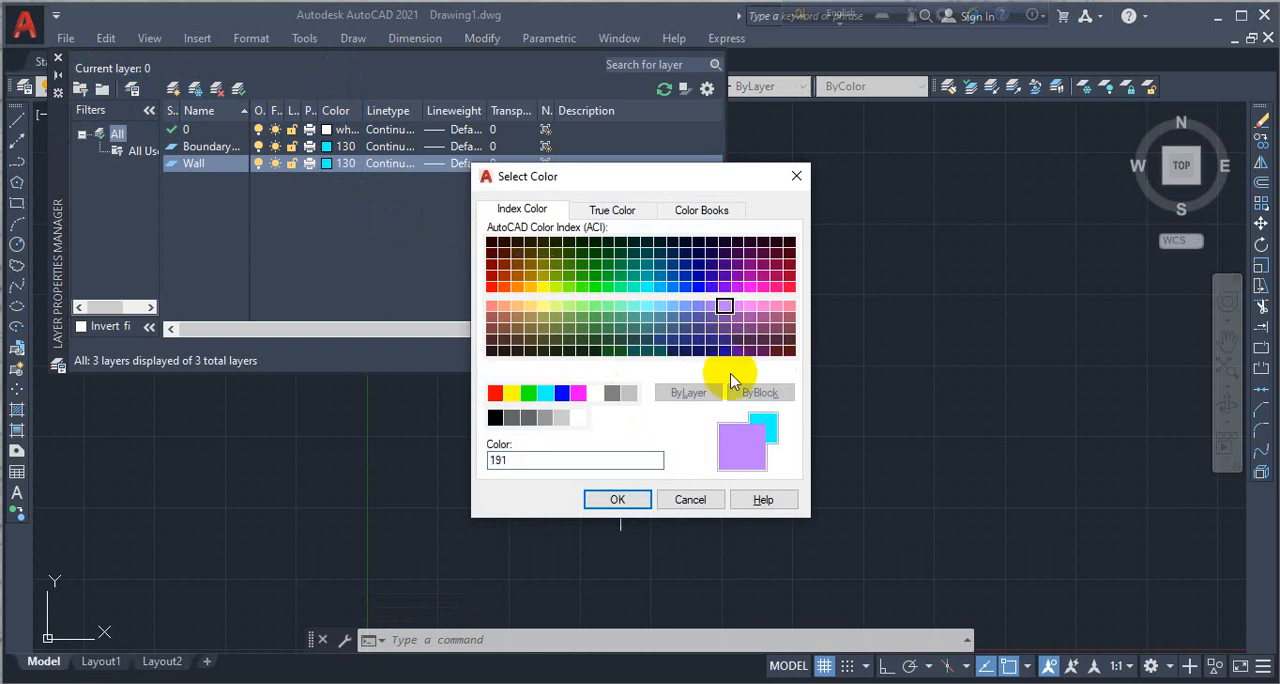
click(617, 497)
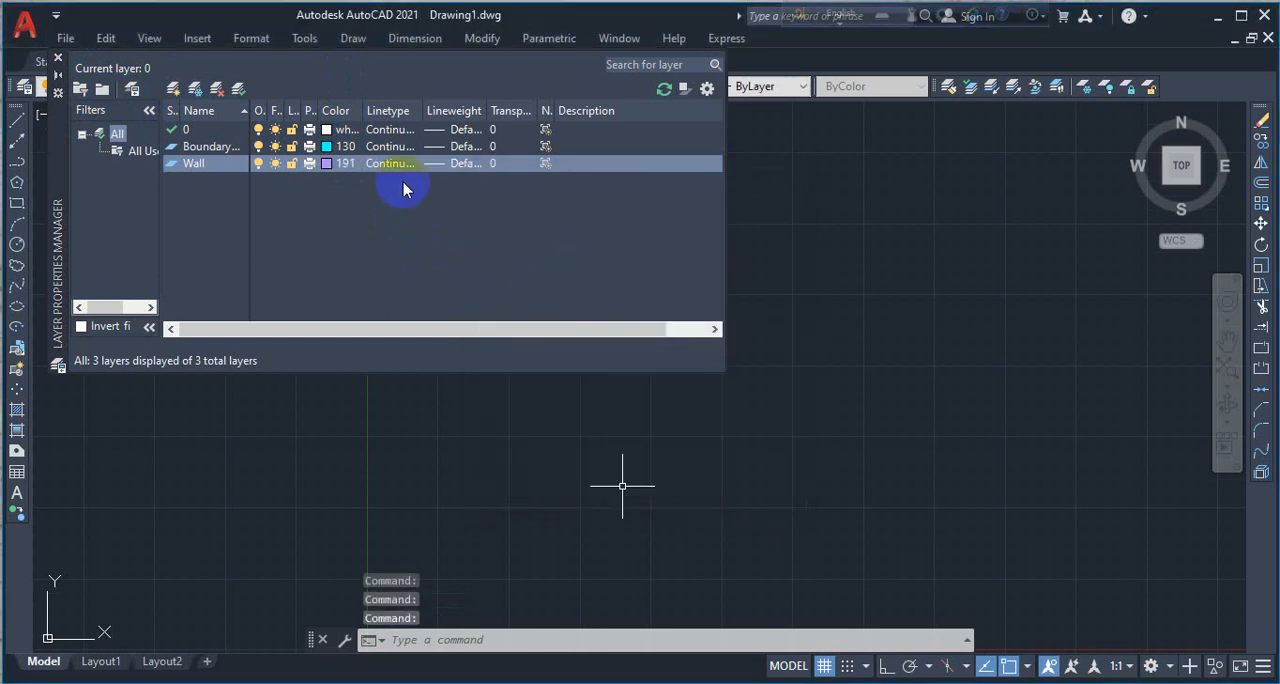
- Create a new layer named Column and assign it the red index color 10
click(173, 88)
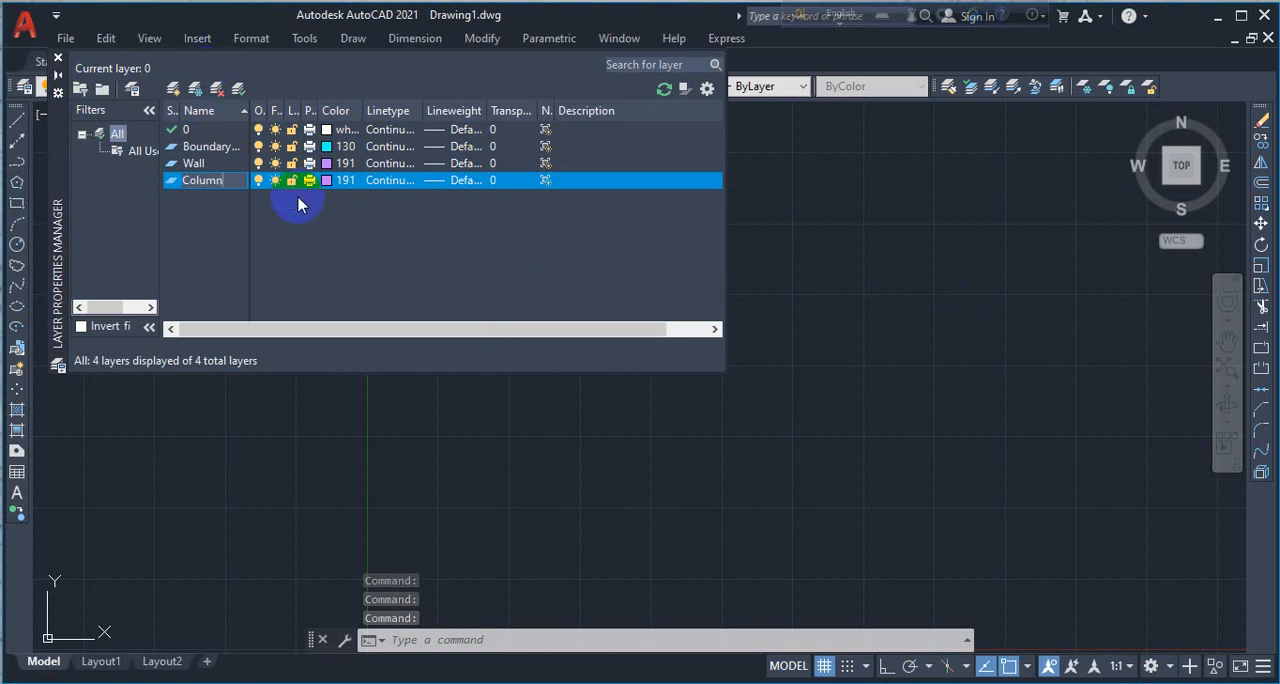
click(320, 183)
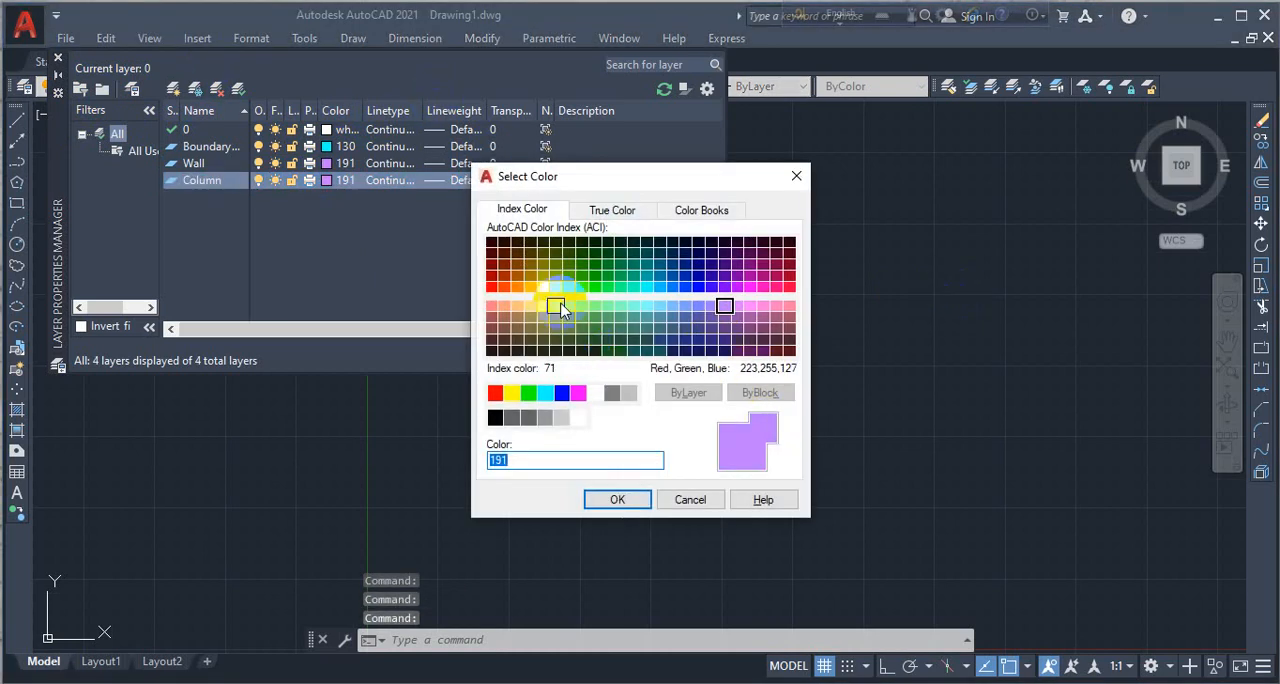
click(493, 288)
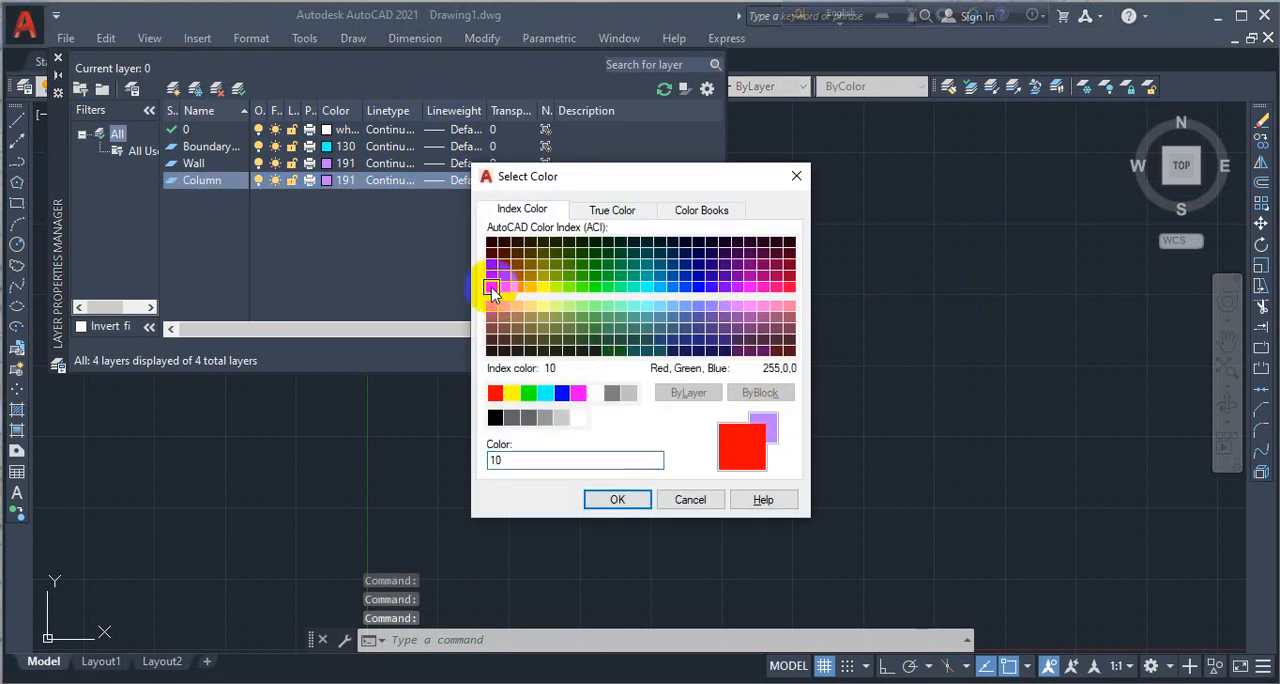
click(600, 500)
- Create a new layer named Beam and assign it the green index color 102
click(177, 90)
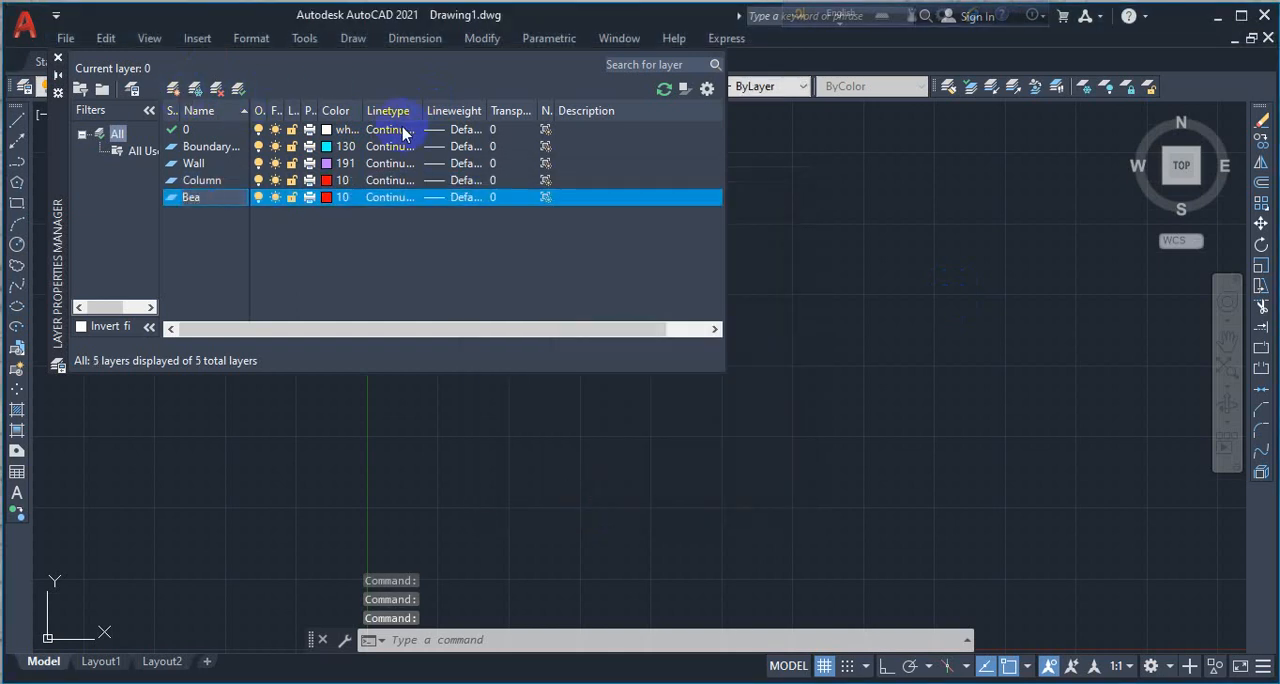
text(Beam)
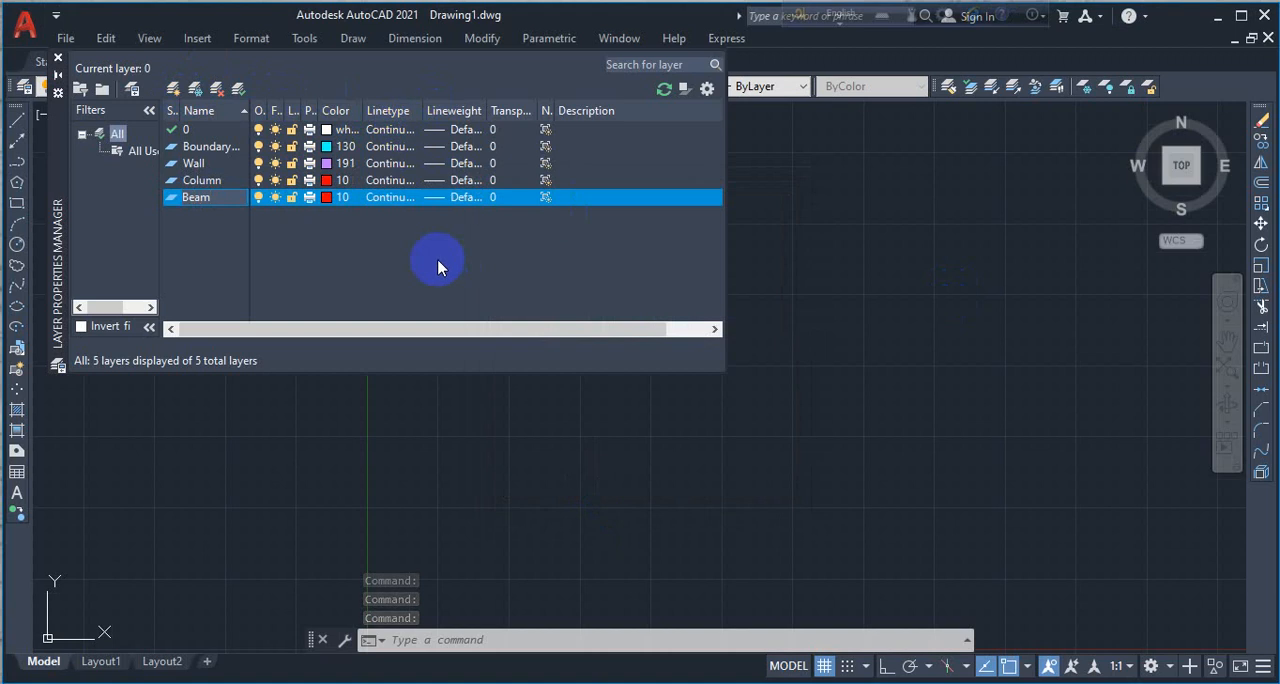
click(333, 198)
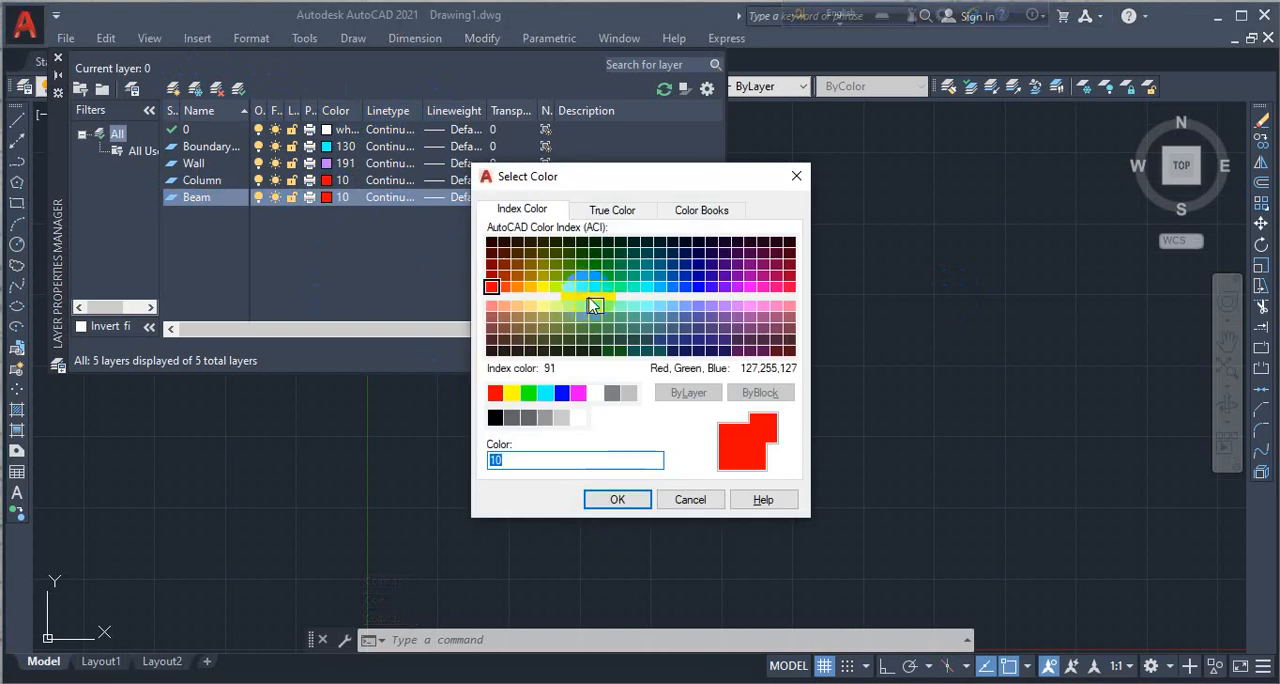
click(605, 278)
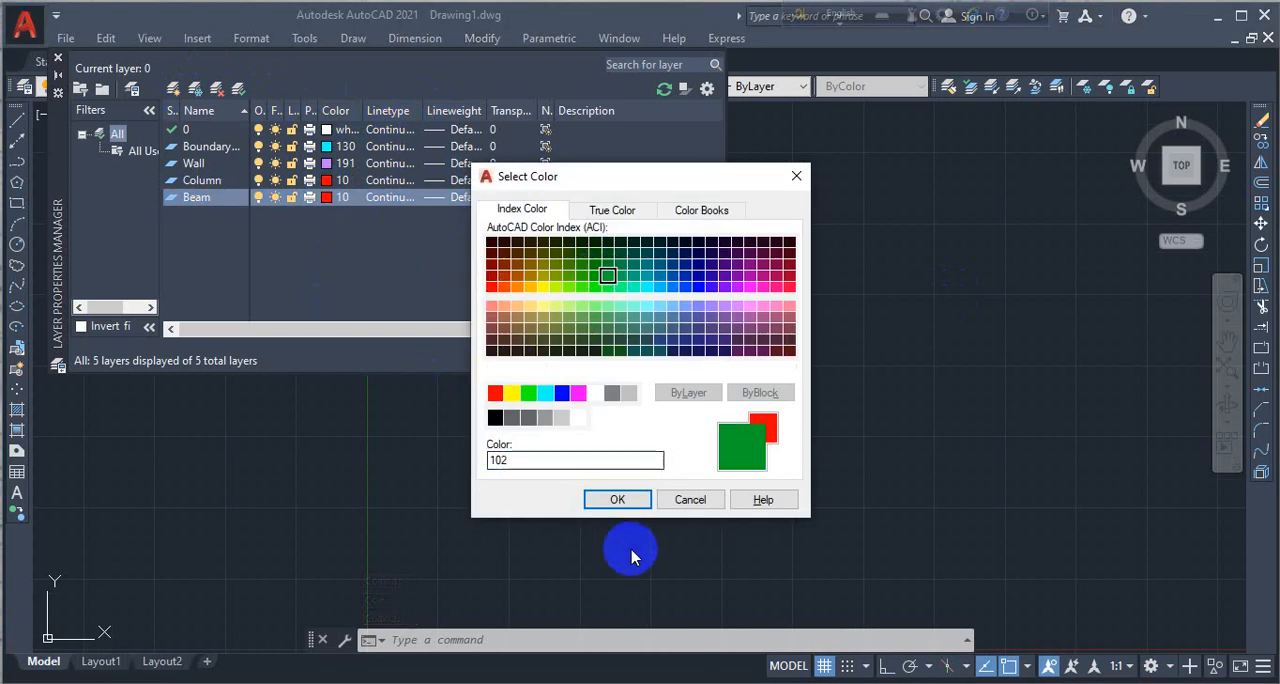
click(617, 499)
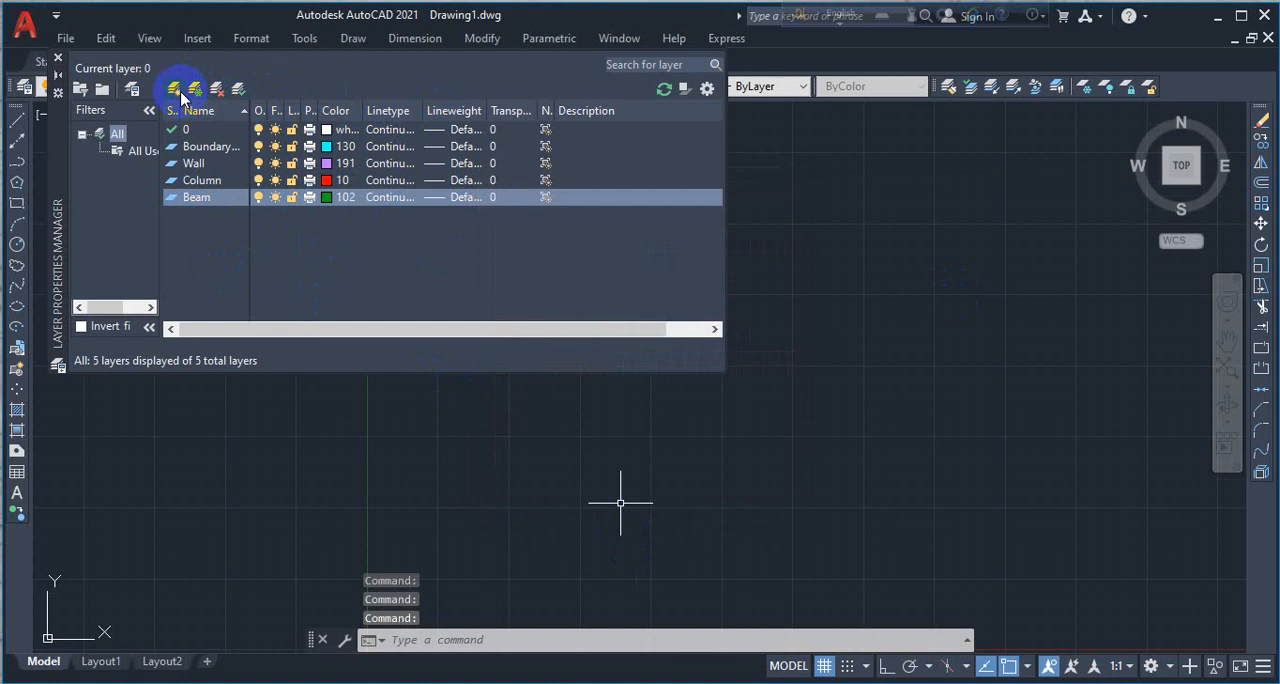
- Create a new layer named Text and assign it the pink index color 211
click(180, 93)
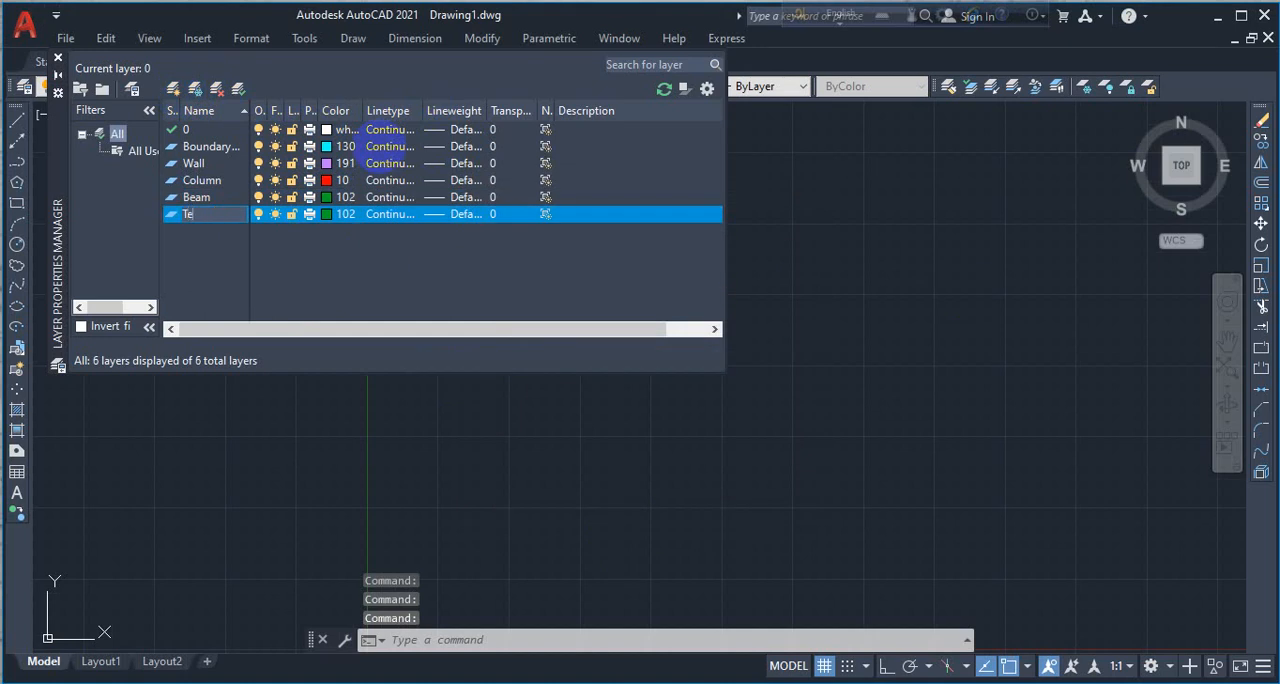
click(338, 214)
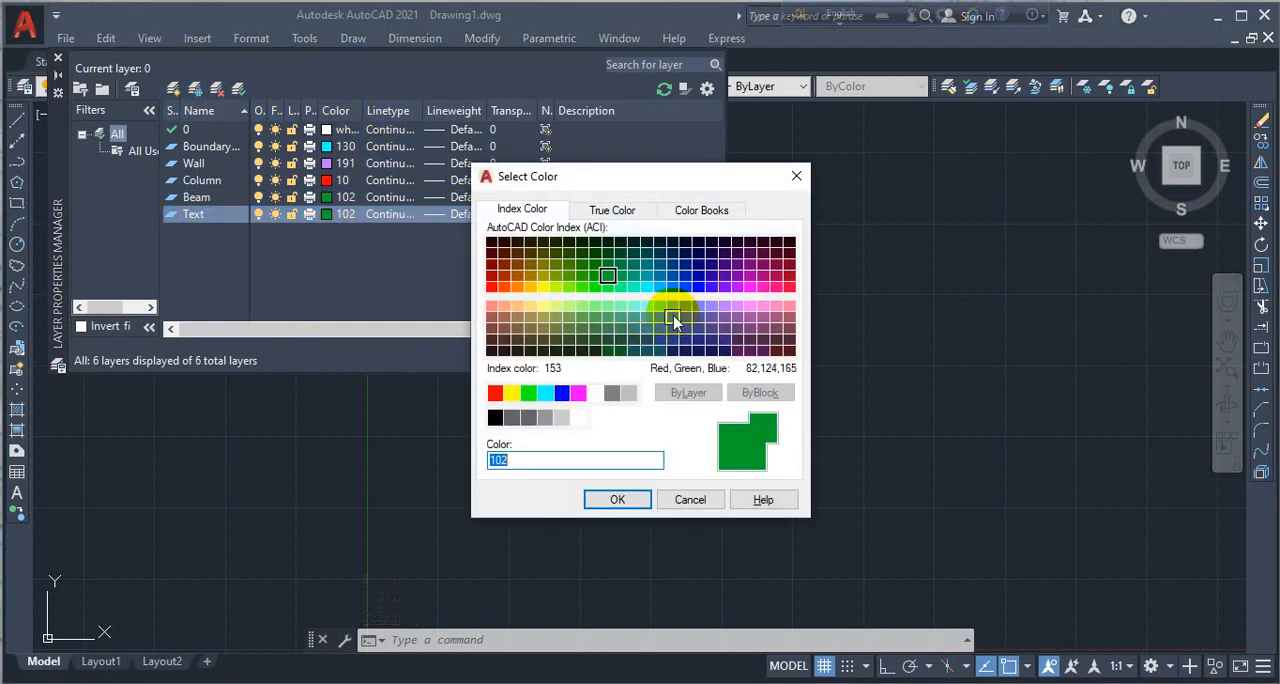
click(750, 313)
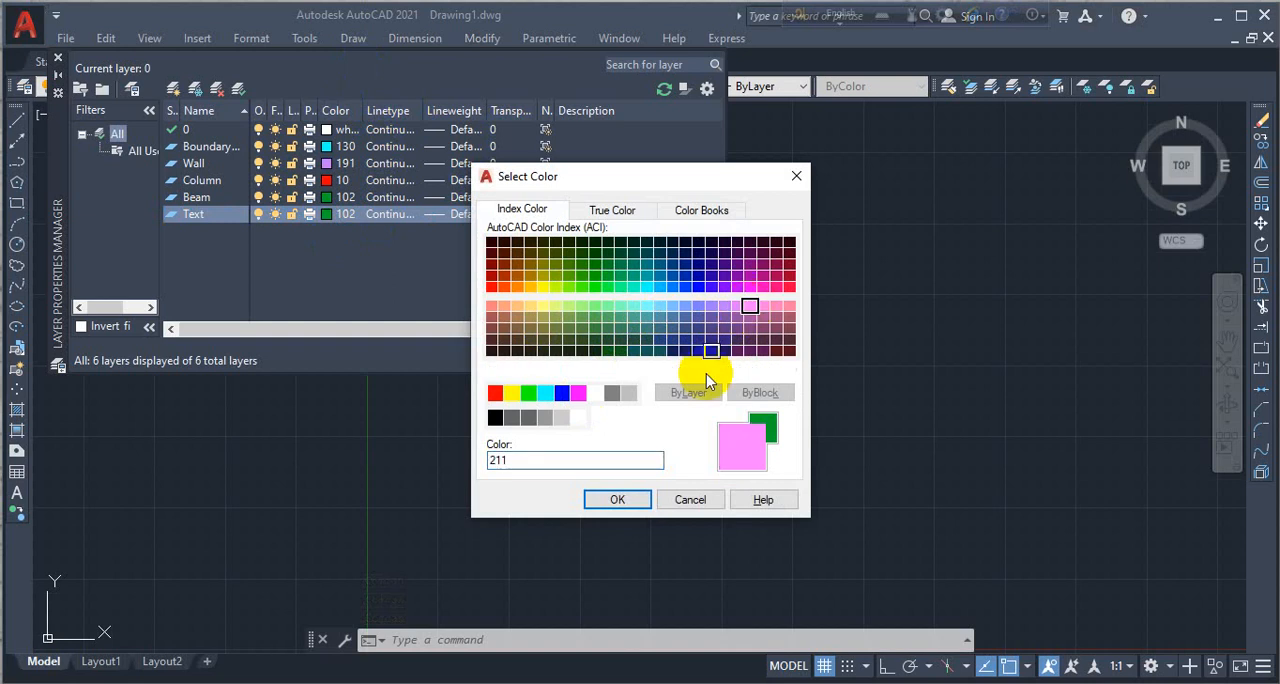
click(612, 499)
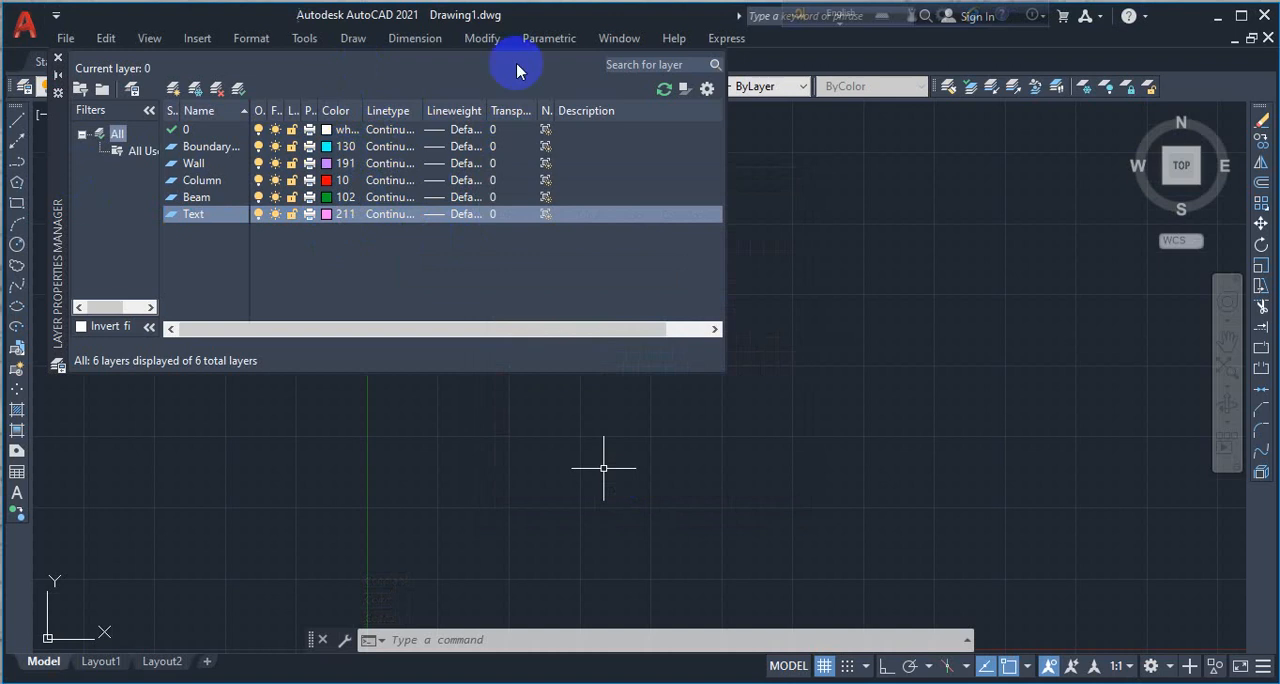
- Close the layer properties and make Boundary Wall the current layer
click(57, 58)
click(280, 323)
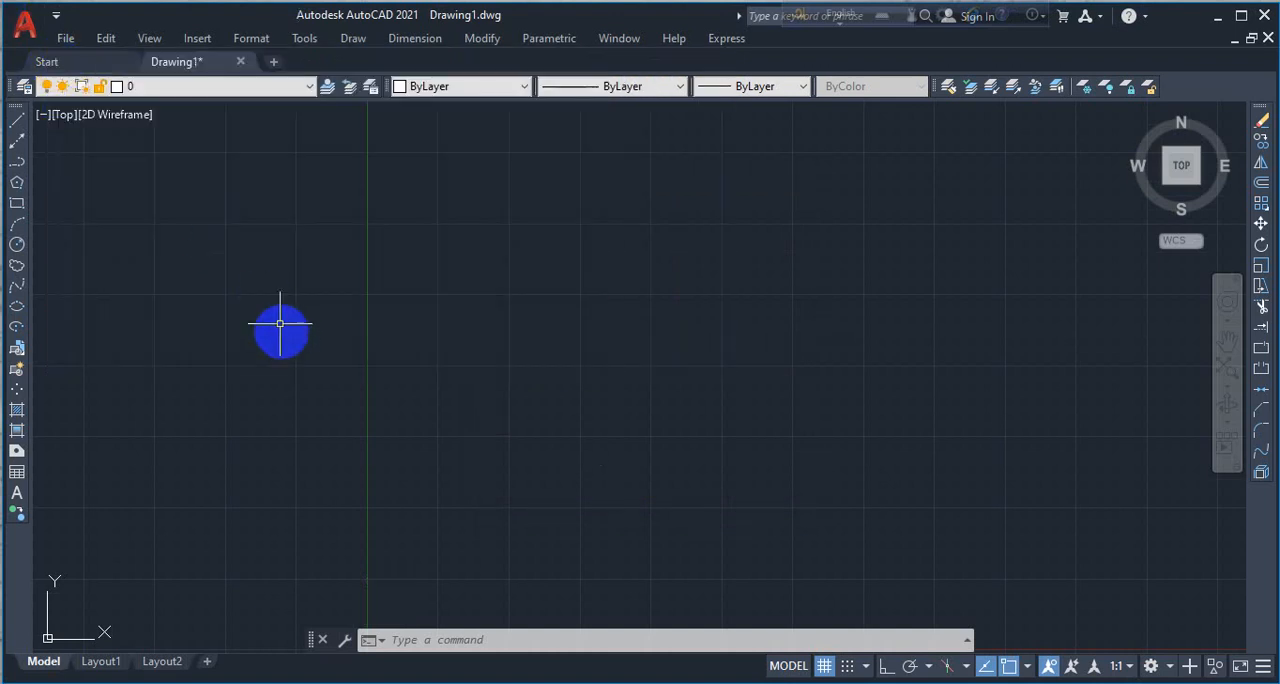
click(240, 86)
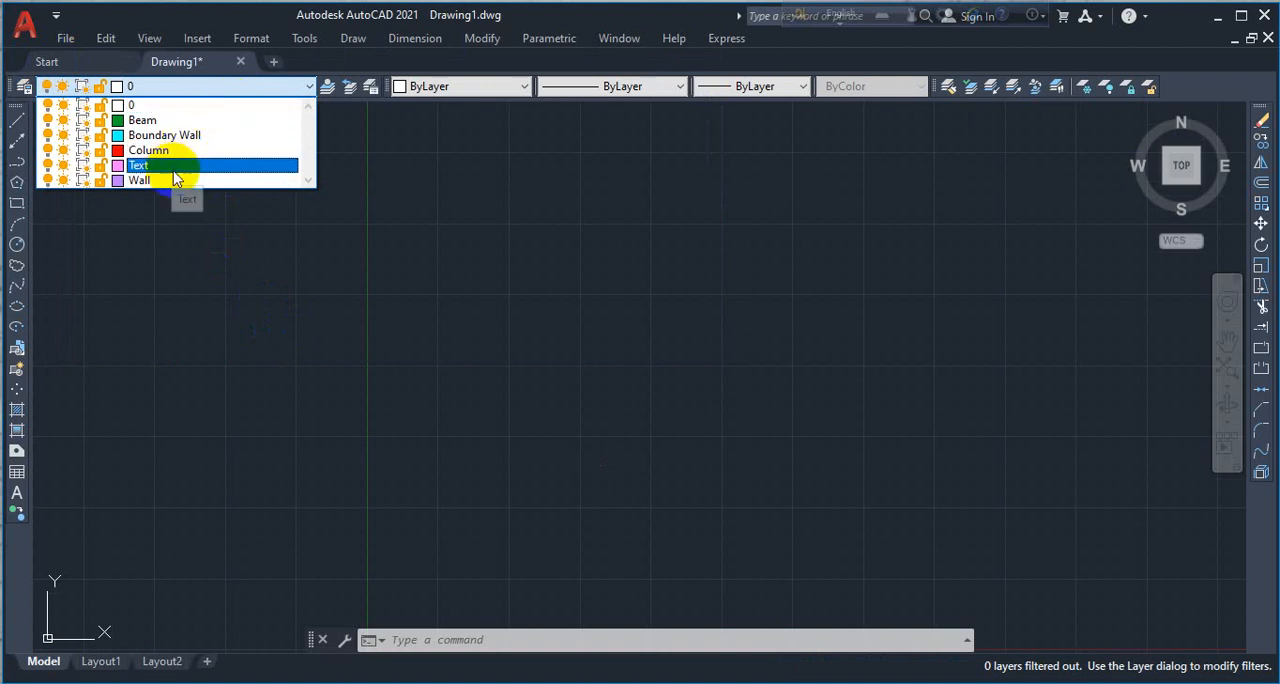
click(172, 134)
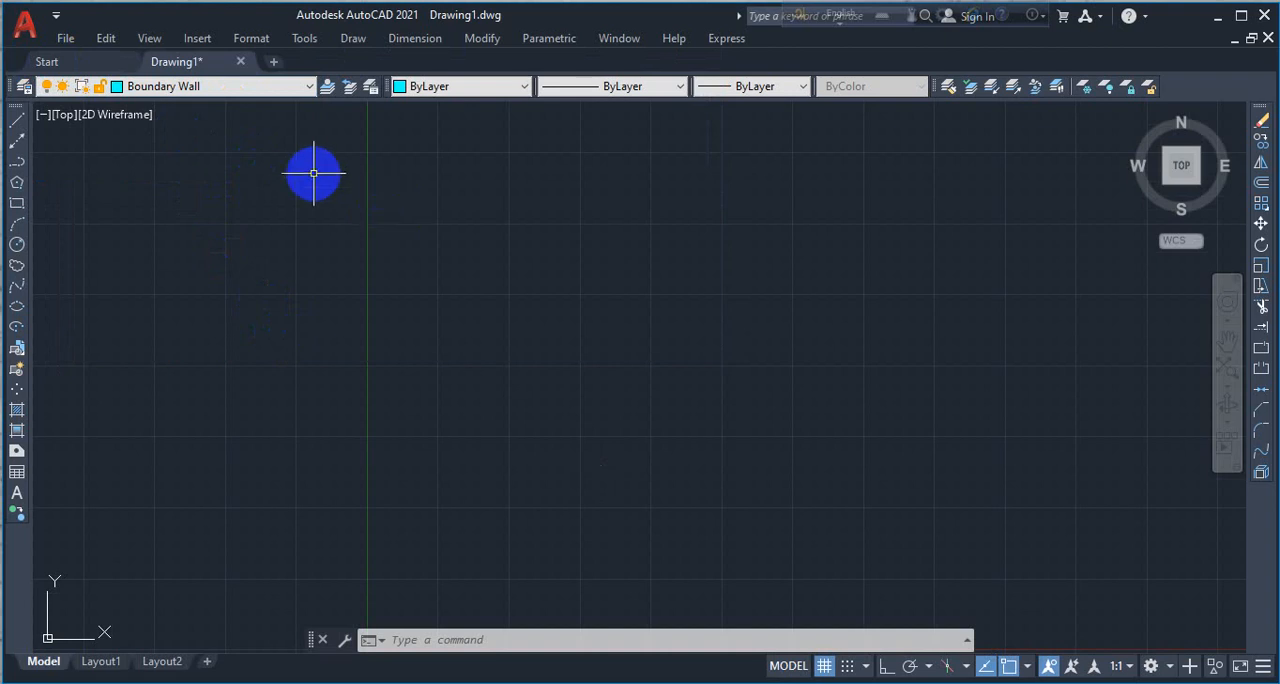
- Turn off the option that displays the UCS icon at the drawing origin
click(148, 38)
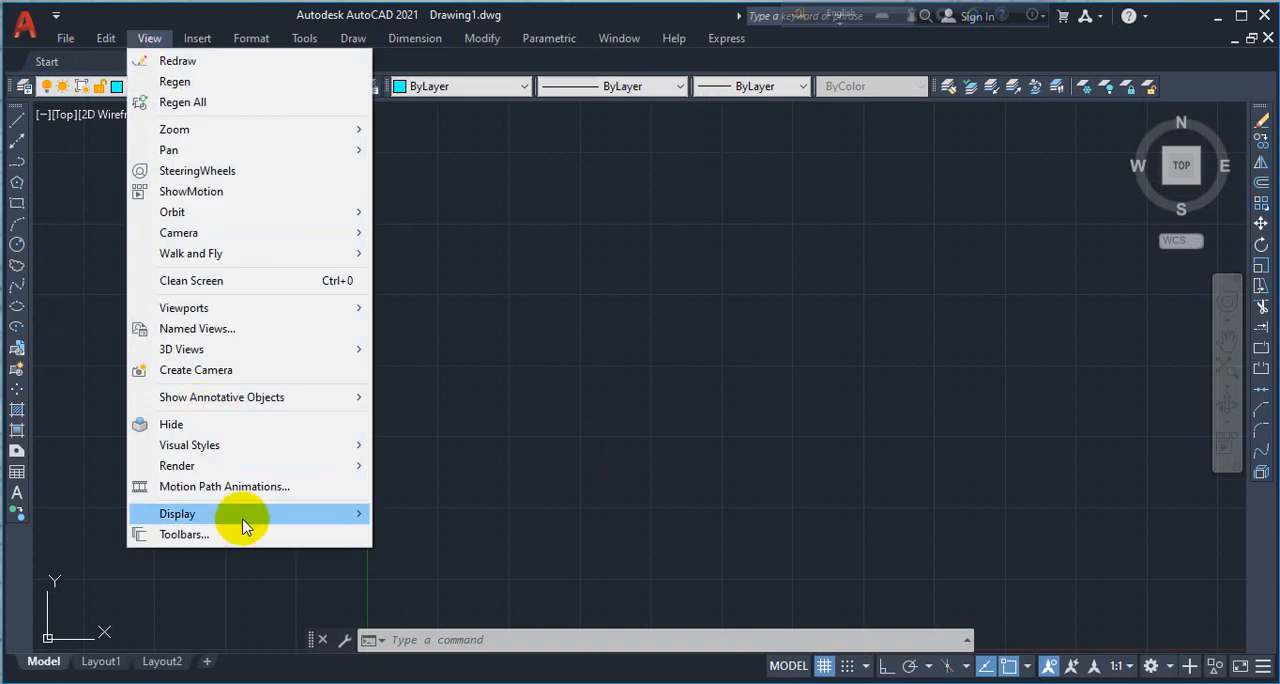
mouse_move(265, 516)
mouse_move(428, 515)
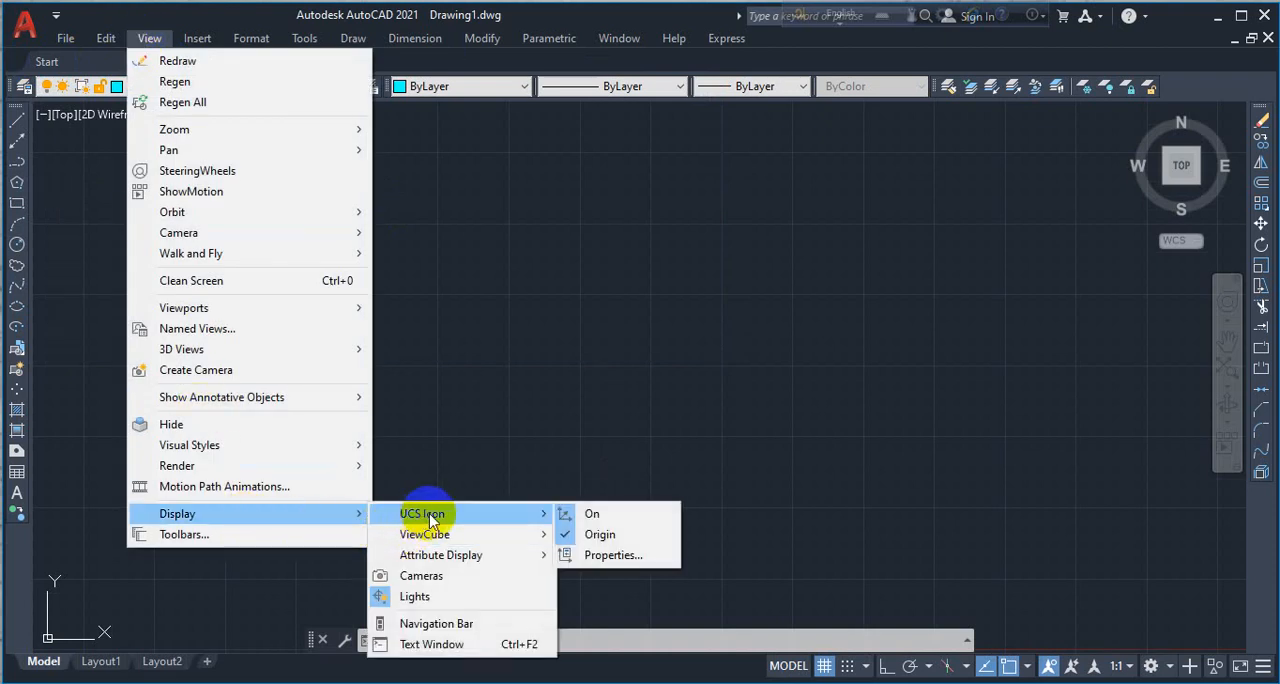
click(589, 536)
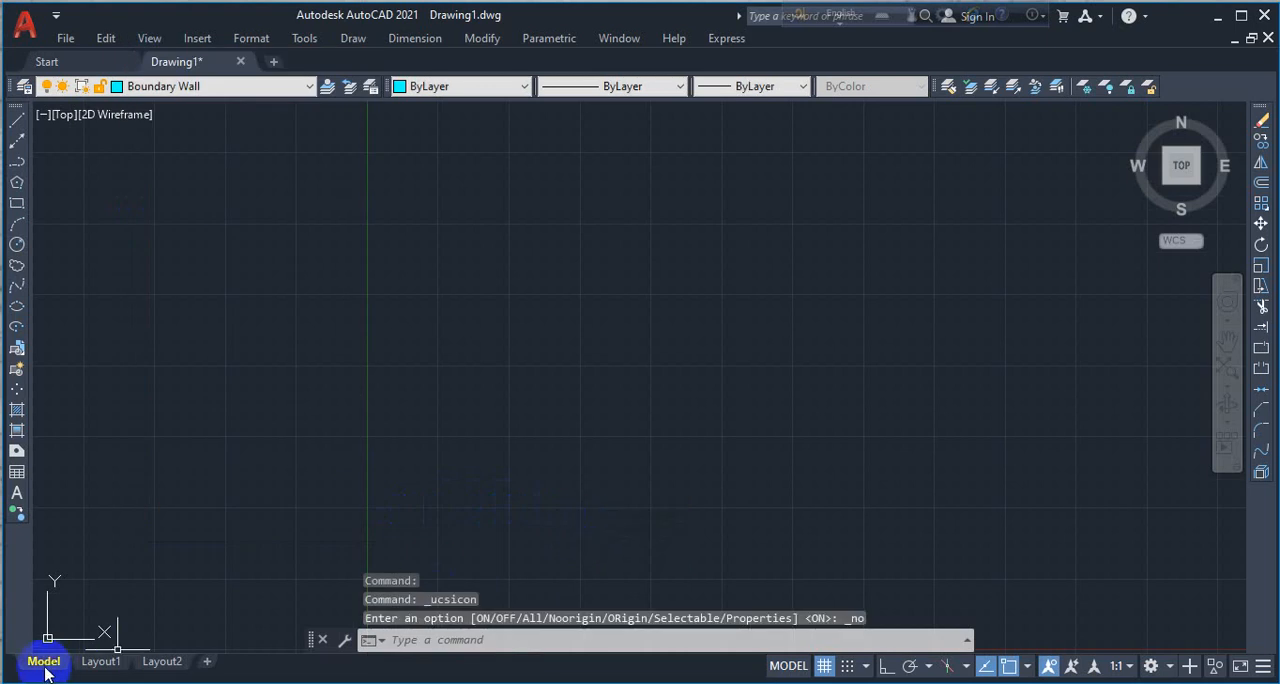
- Turn on the option that displays the UCS icon at the drawing origin
click(77, 606)
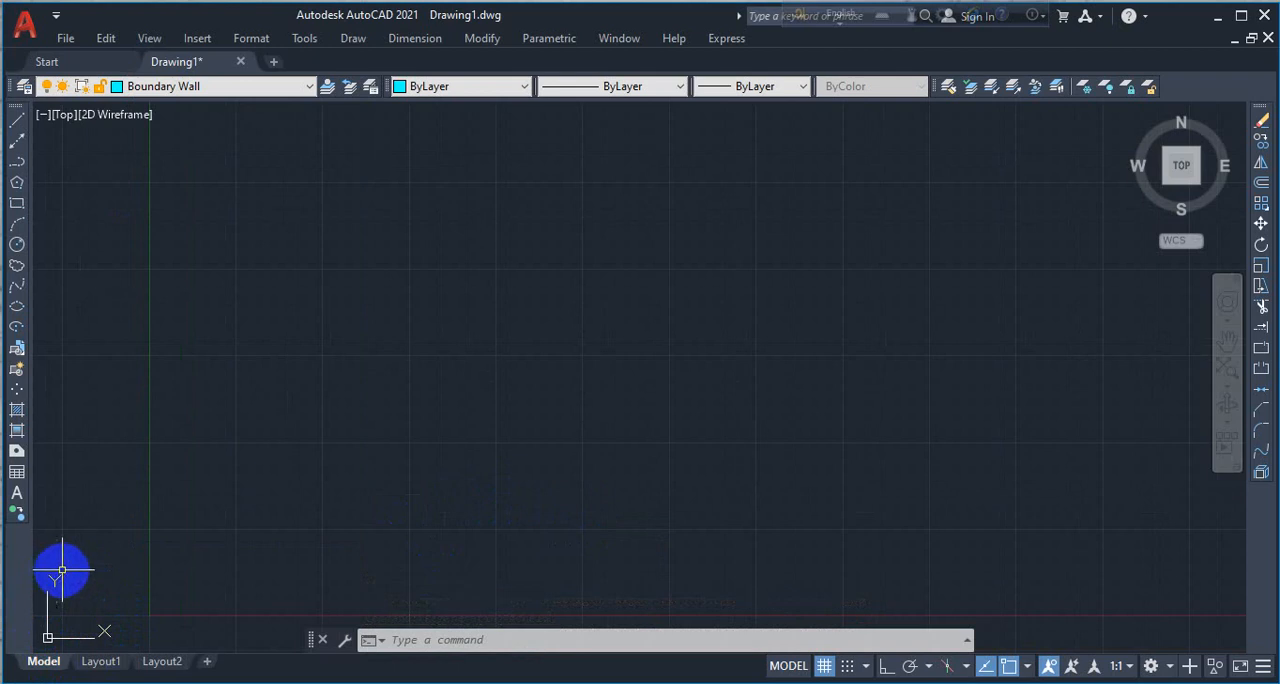
click(148, 38)
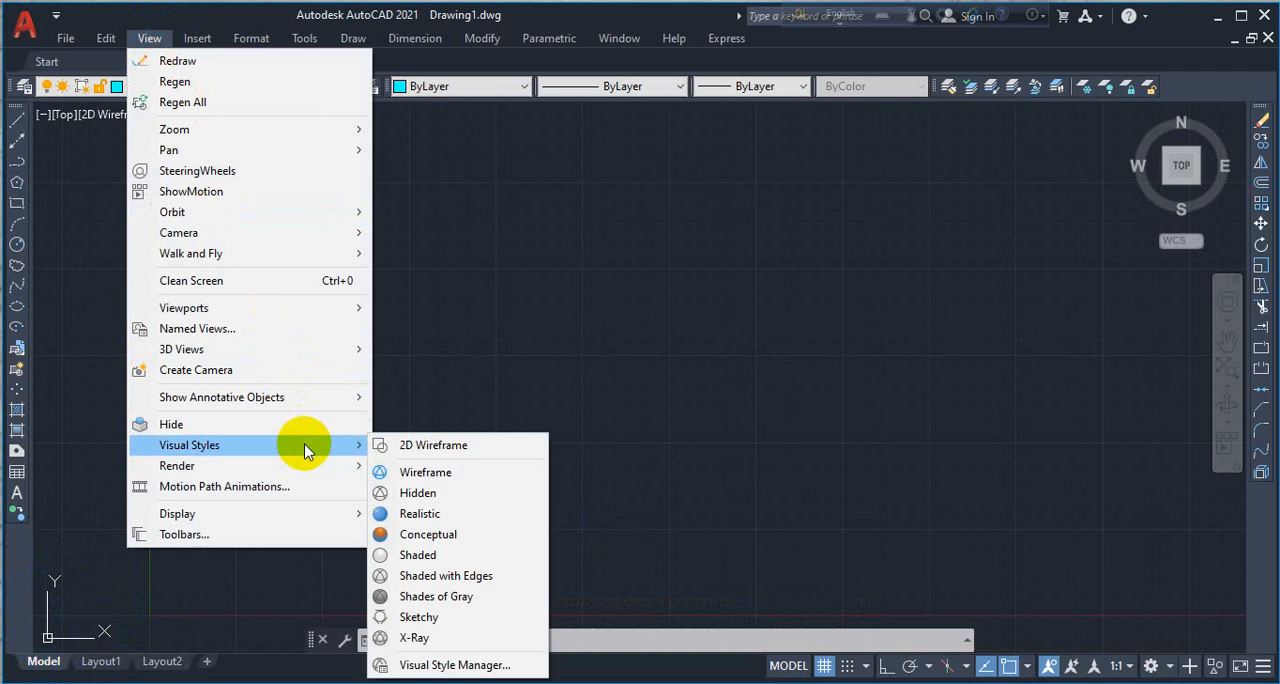
mouse_move(320, 518)
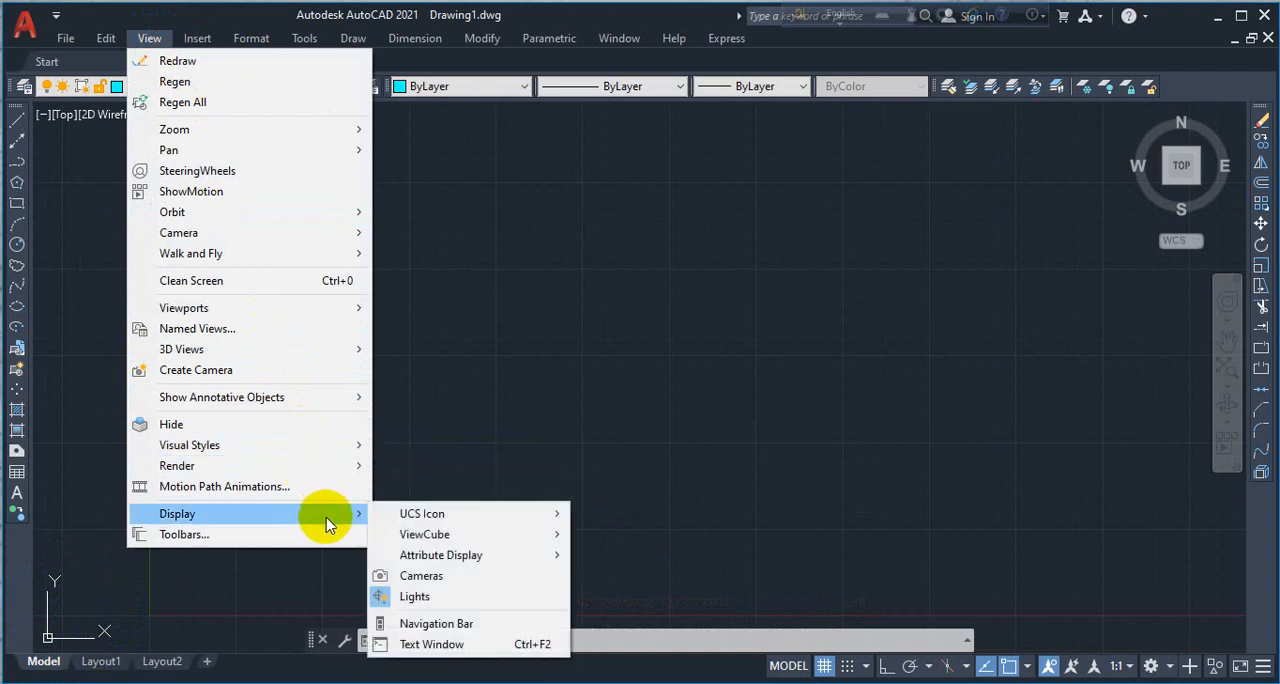
mouse_move(480, 516)
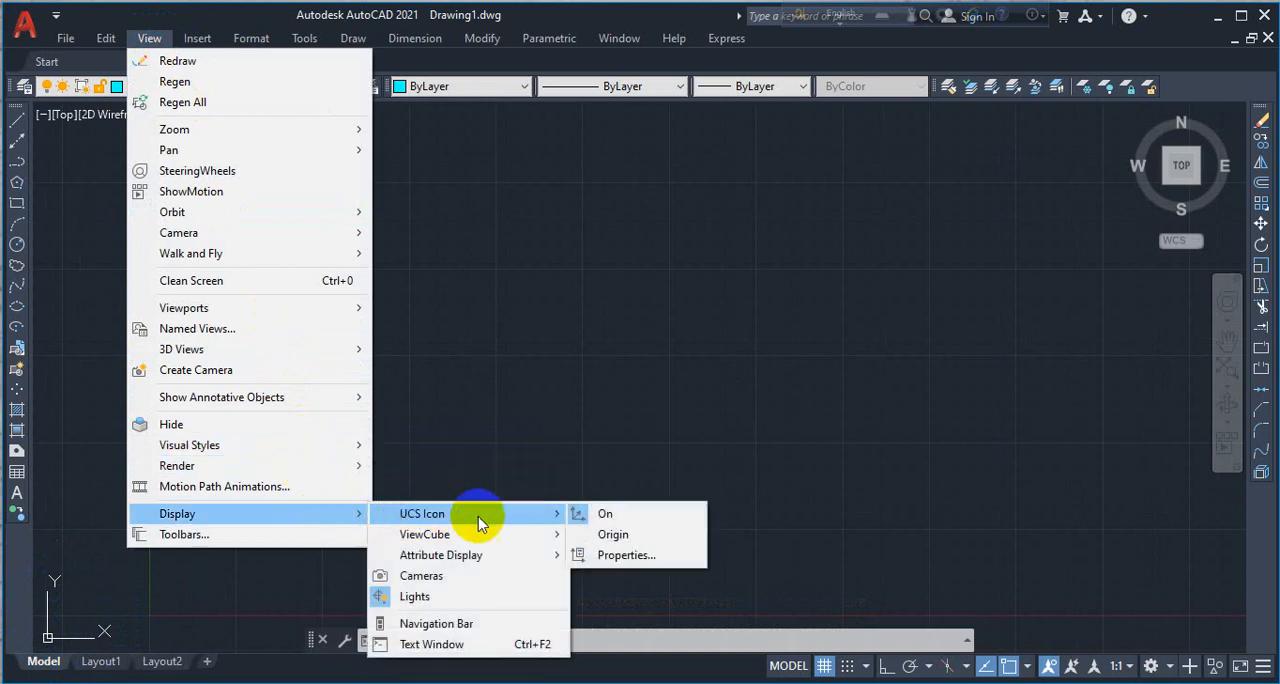
click(612, 534)
scroll(412, 515, up, 6)
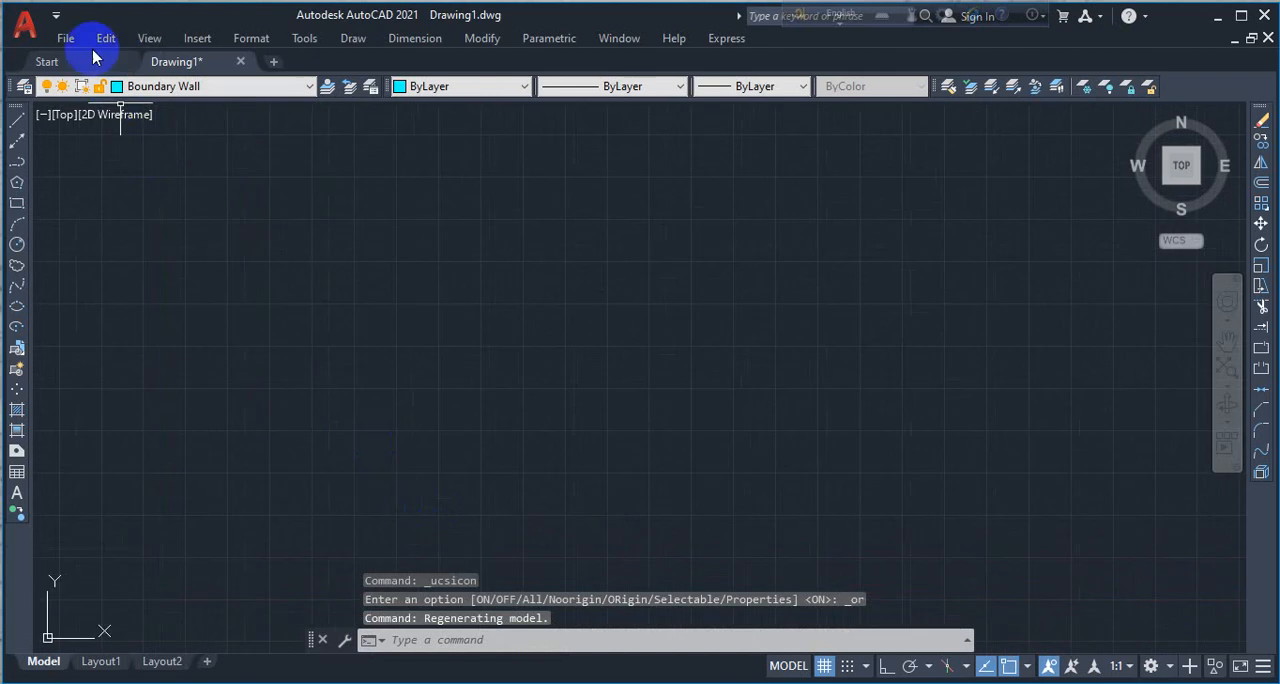
- Switch the UCS icon's origin display back off
click(147, 40)
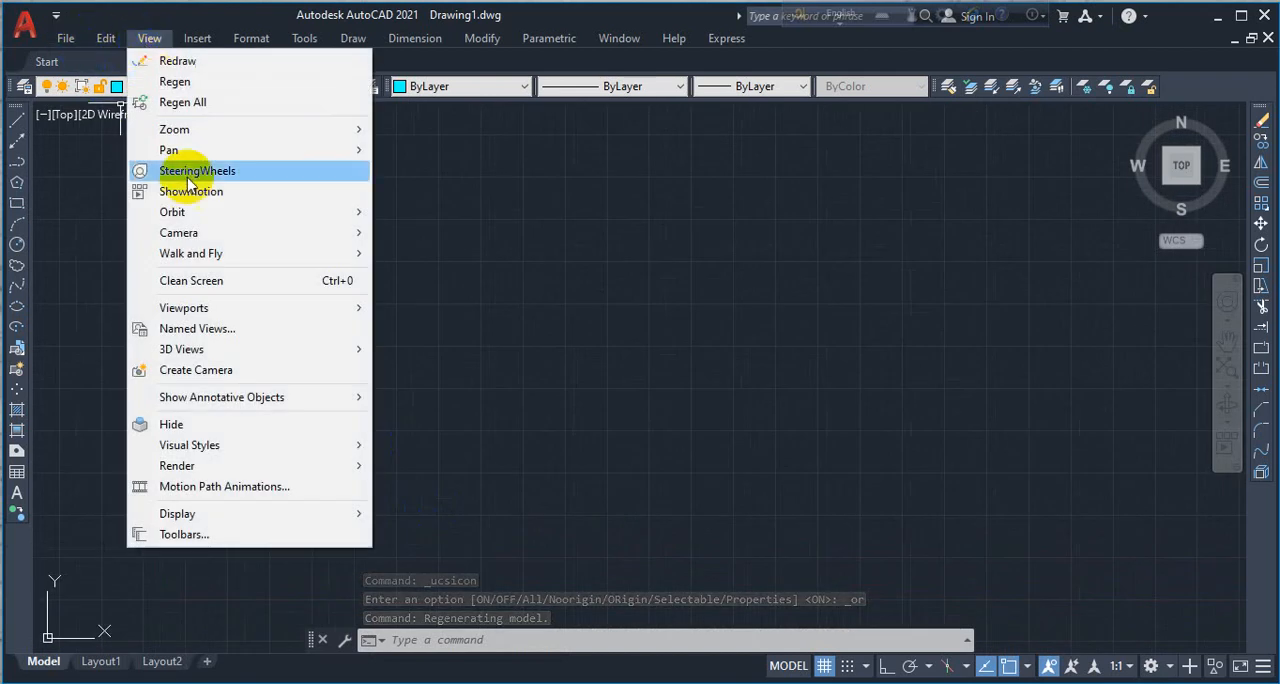
mouse_move(343, 514)
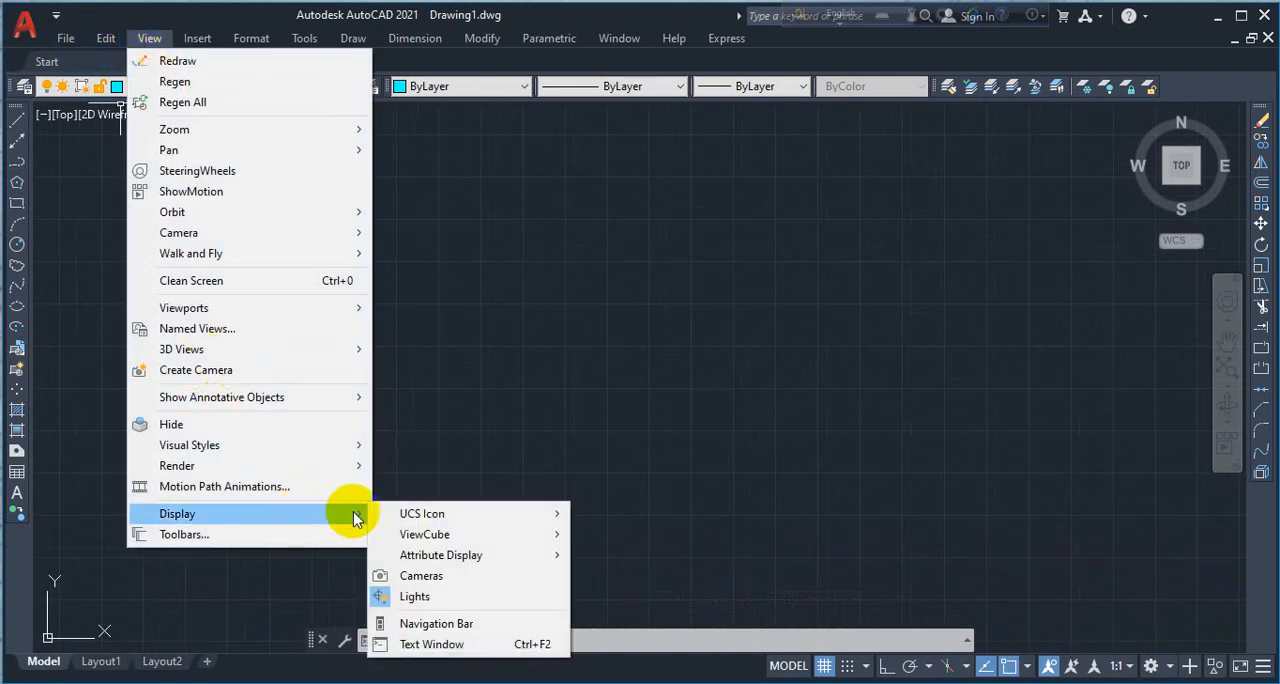
mouse_move(421, 514)
click(596, 534)
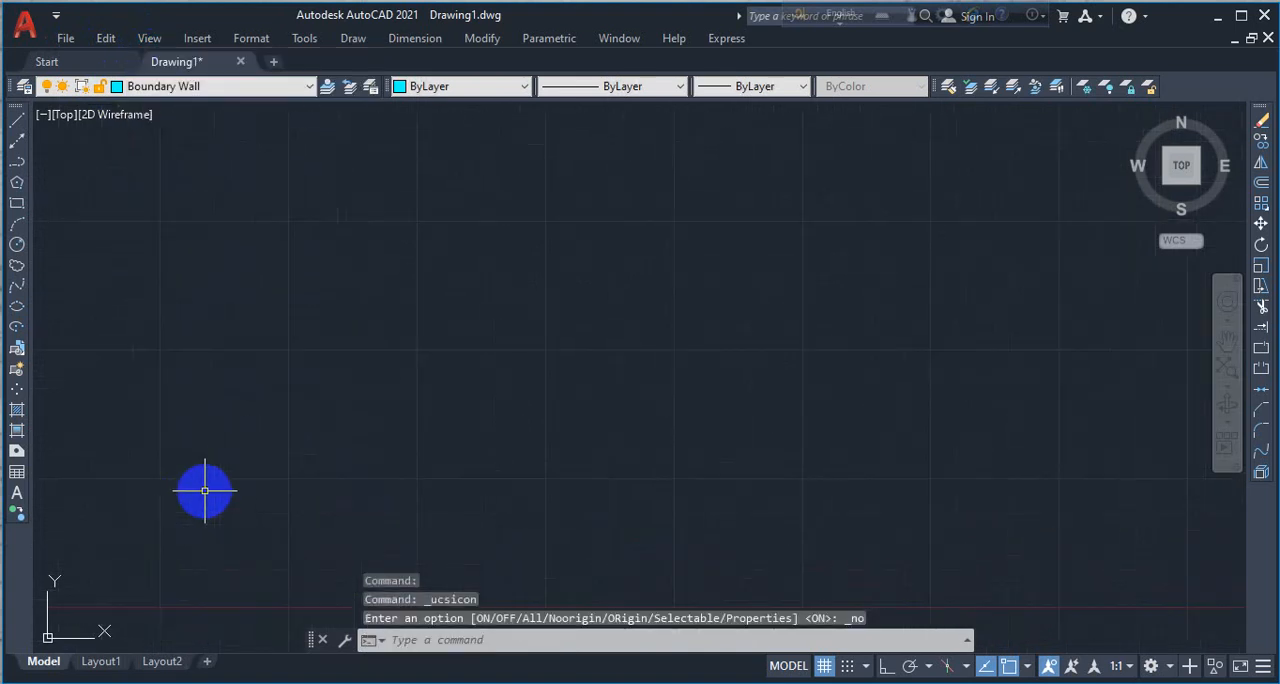
- Zoom to all so the view fits the full drawing limits
scroll(242, 468, down, 8)
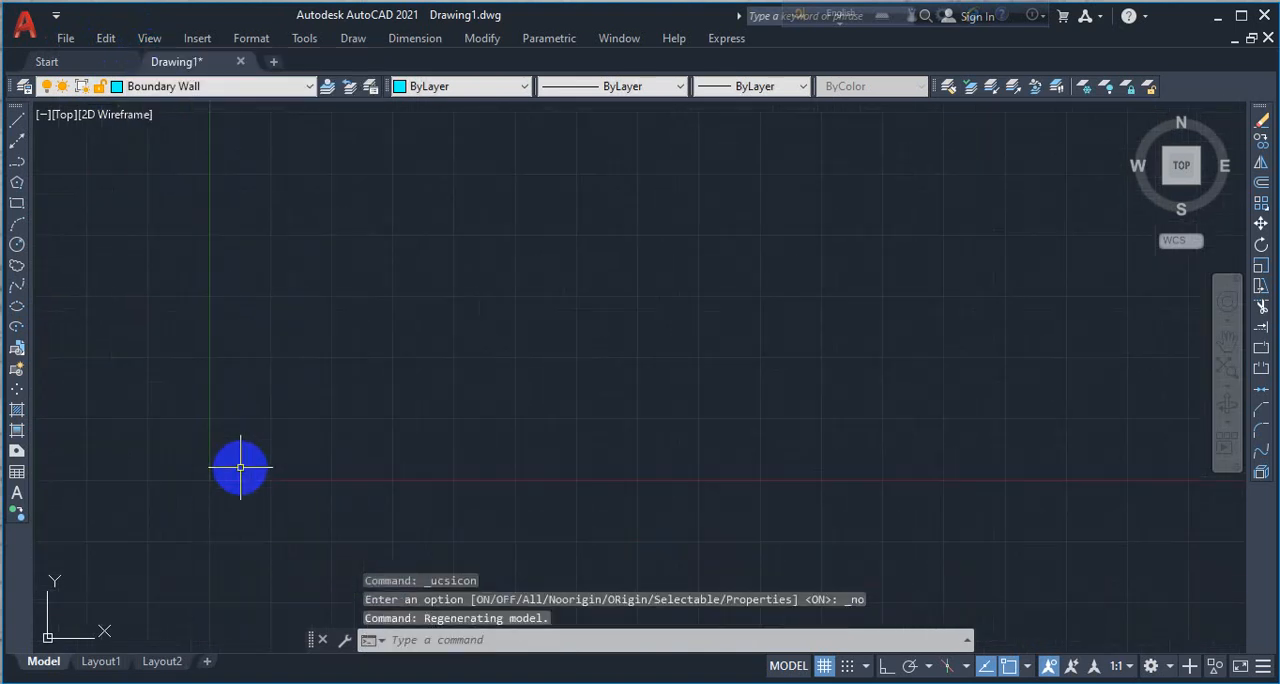
scroll(241, 468, up, 8)
scroll(240, 468, down, 6)
scroll(240, 466, down, 2)
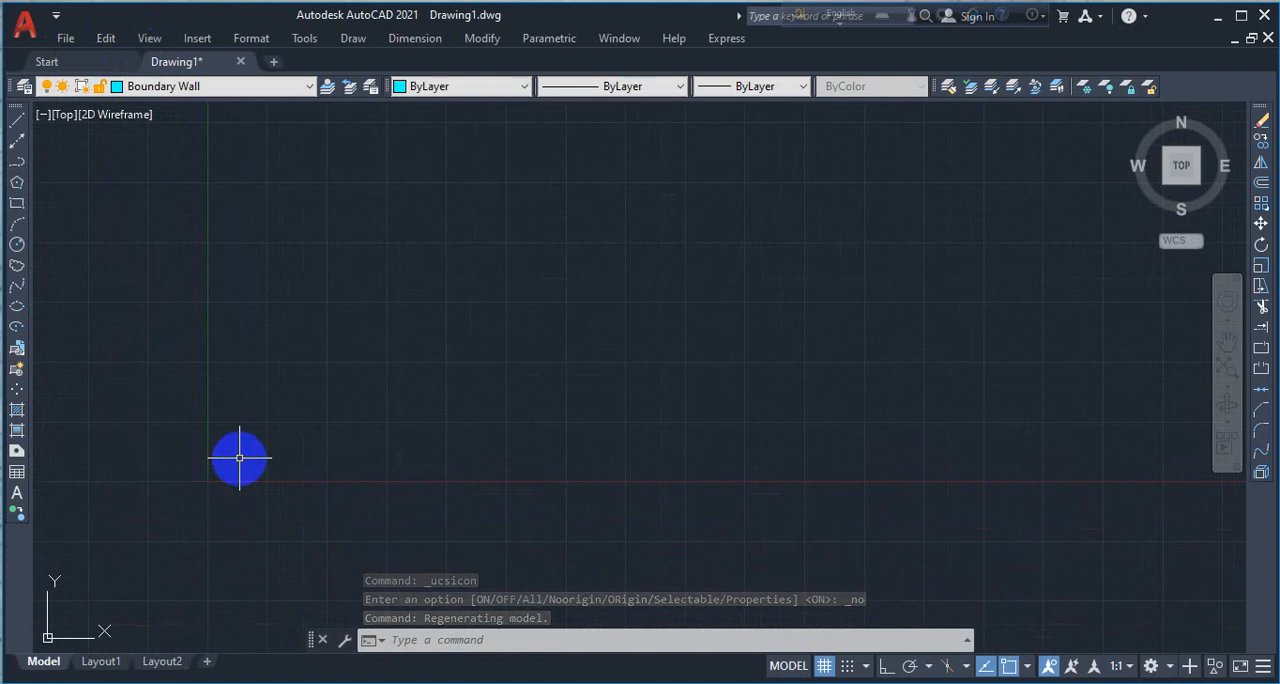
text(z)
key(Return)
text(a)
key(Return)
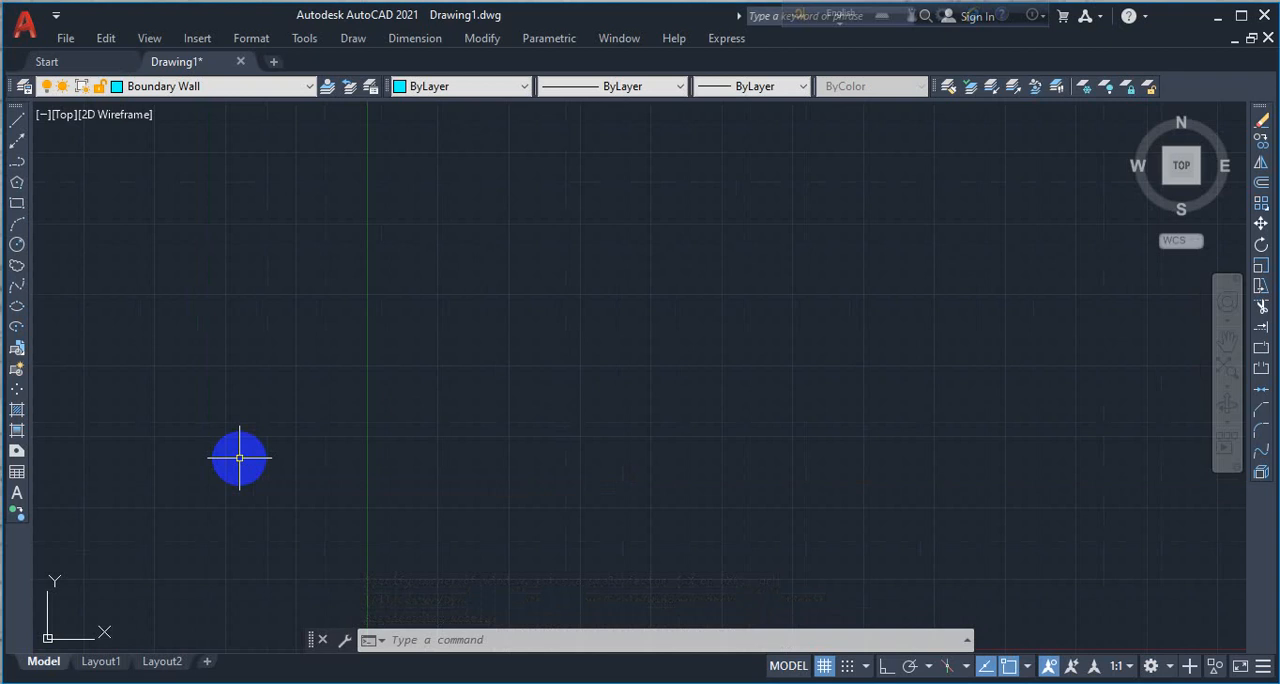
- Save the drawing to the Desktop as "Sakins Classroom" in AutoCAD 2018 Drawing format
click(66, 40)
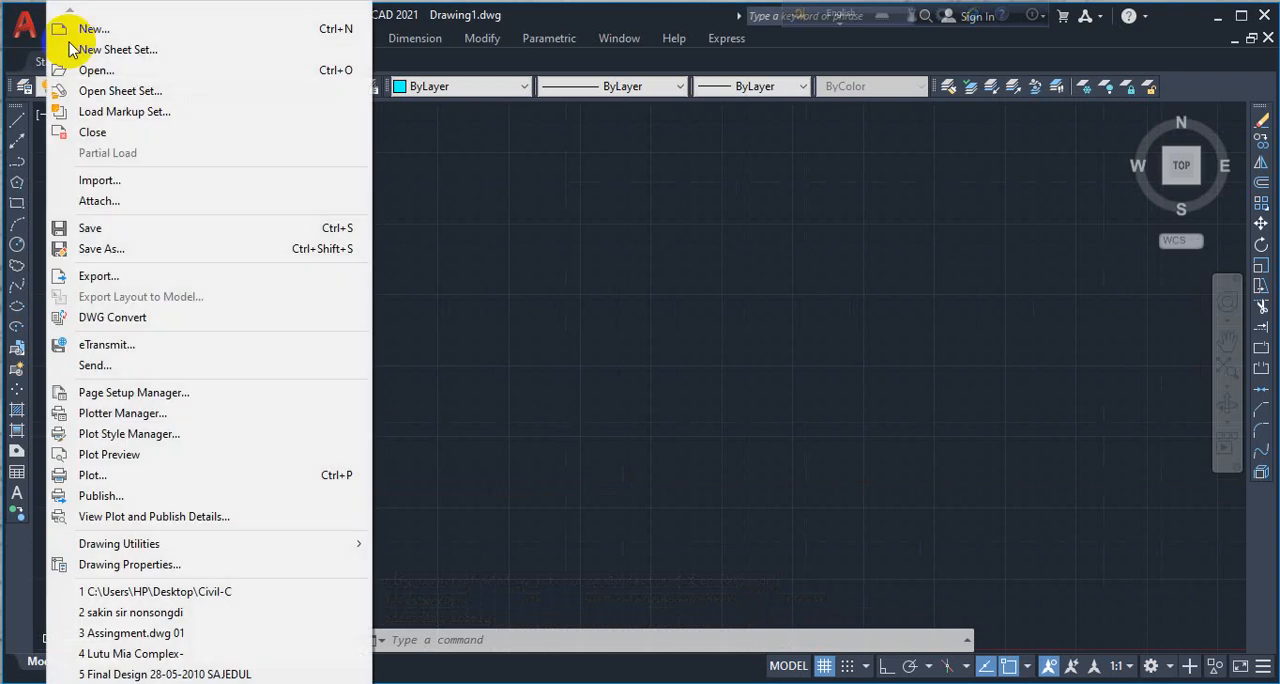
click(113, 254)
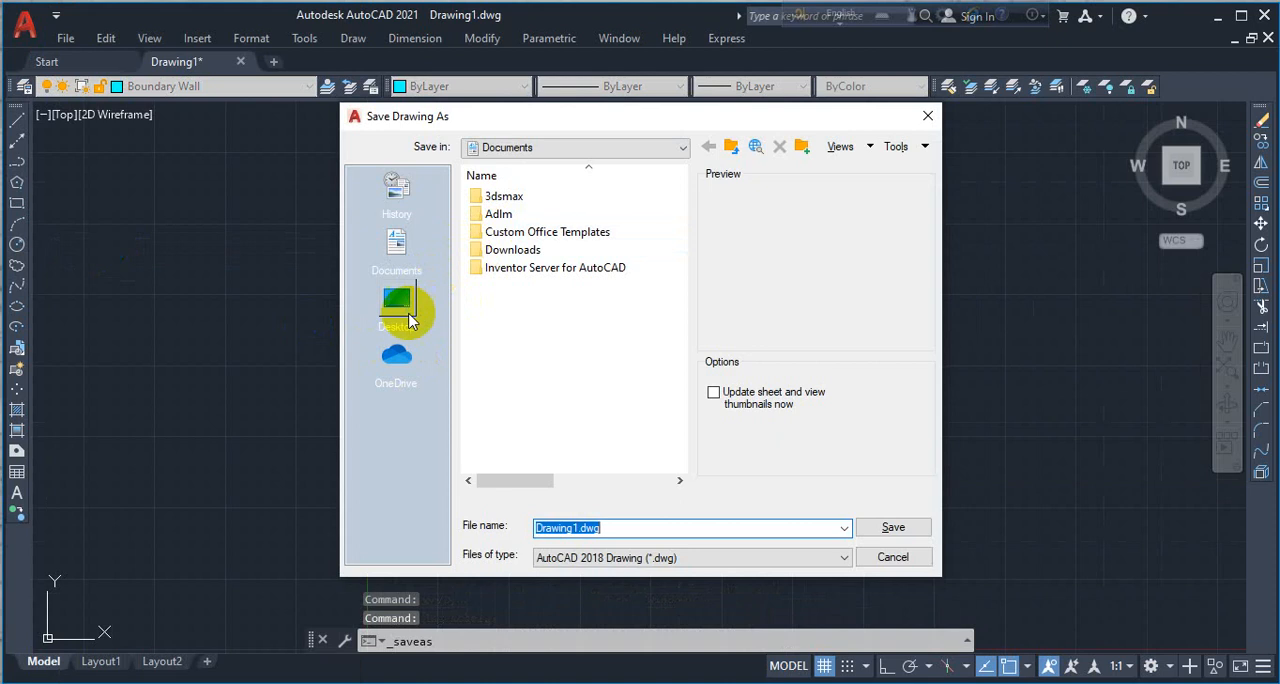
click(405, 313)
double_click(626, 527)
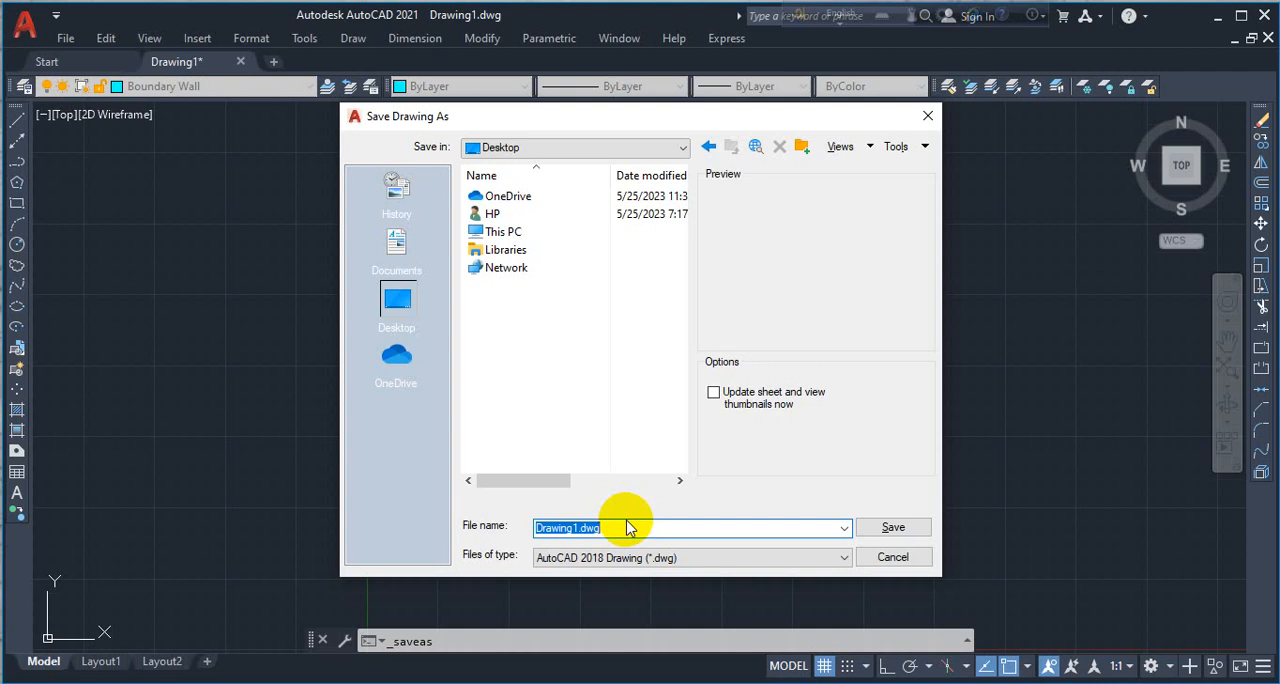
text(Ci)
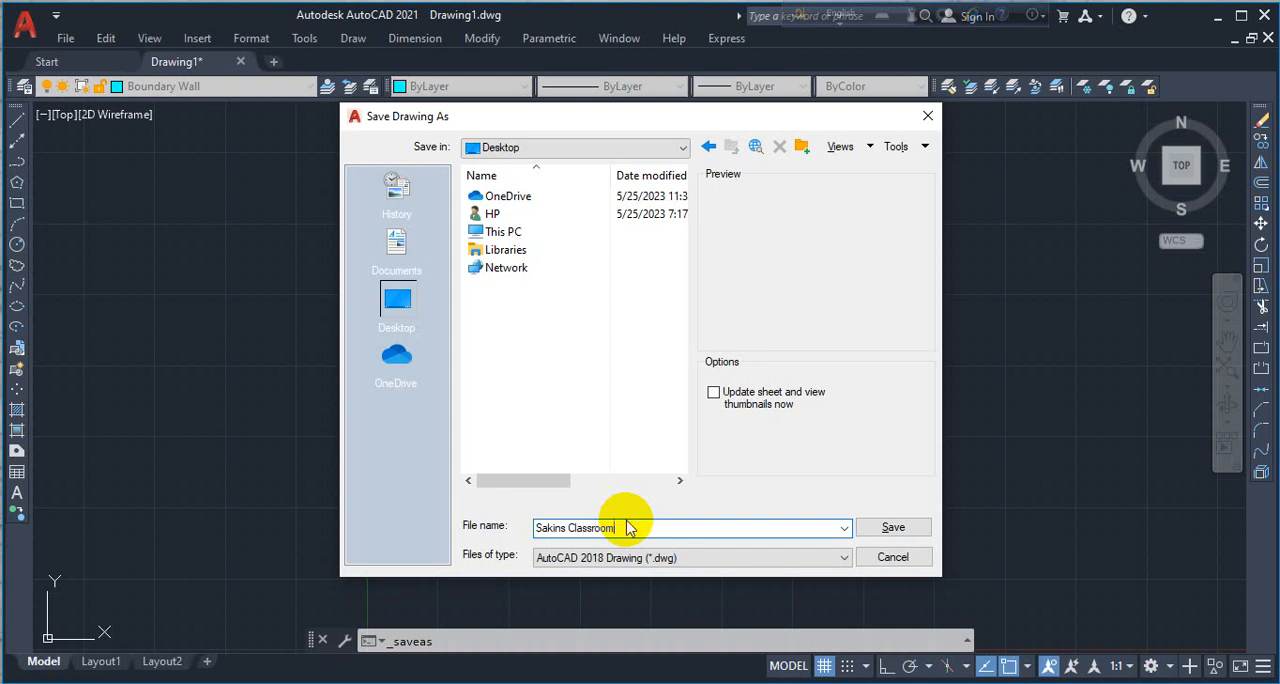
click(876, 530)
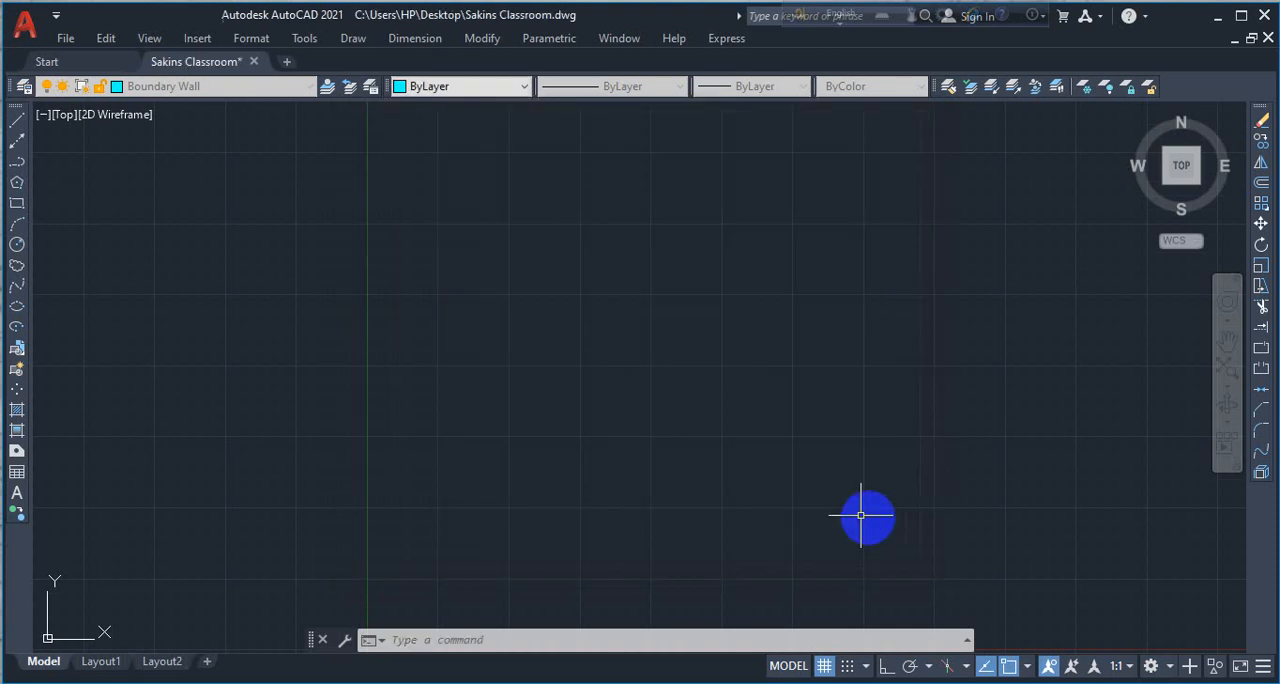